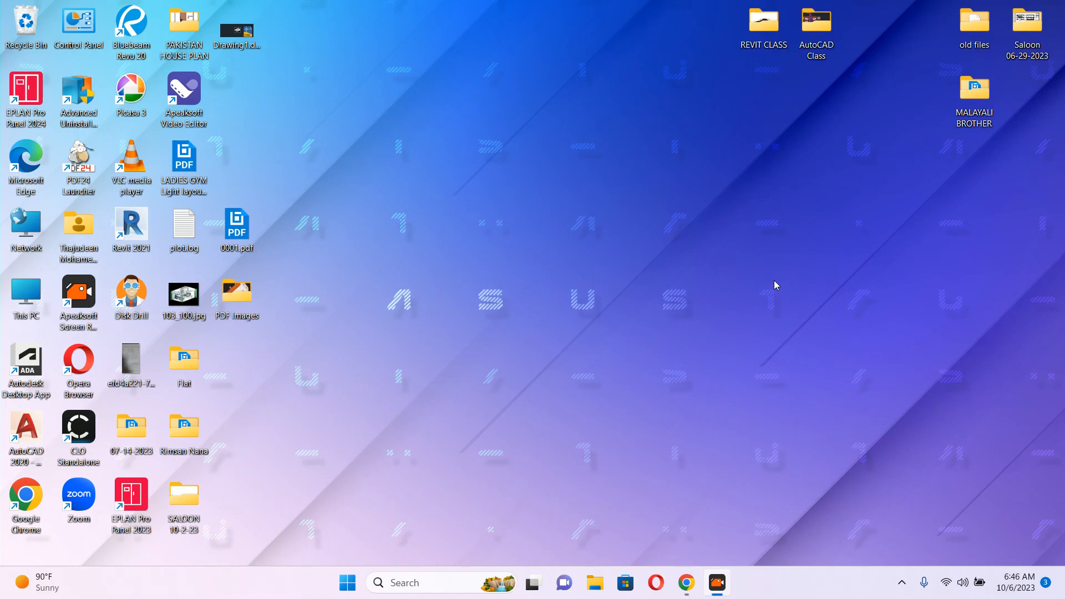
Step: Launch Bluebeam Revu 20 and open LADIES GYM Light layouts.pdf from the desktop folder
{"action": "double_click", "coordinate": [128, 31]}
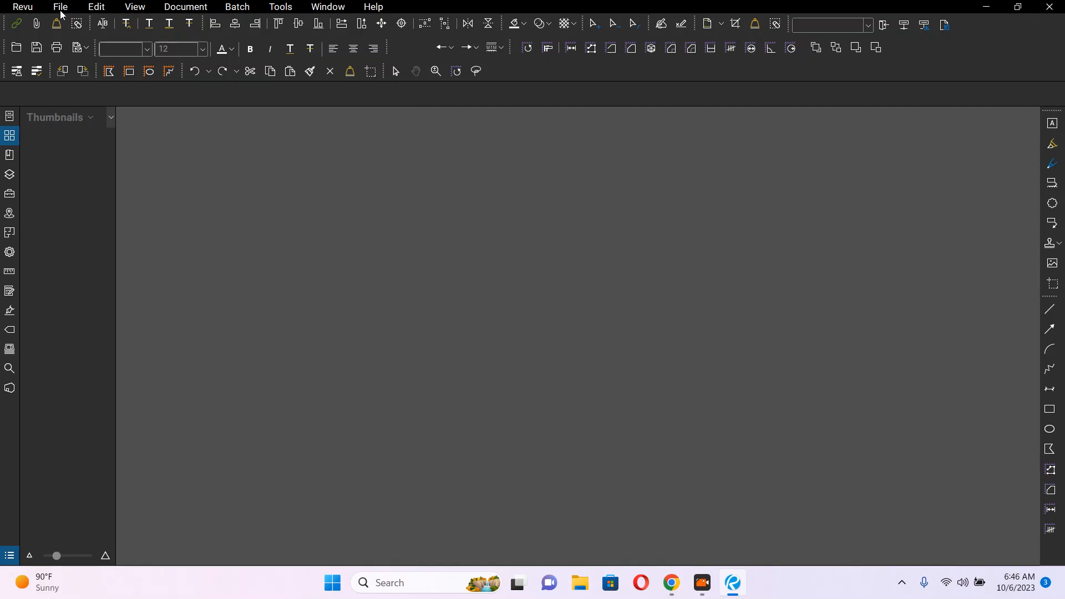
{"action": "left_click", "coordinate": [653, 375]}
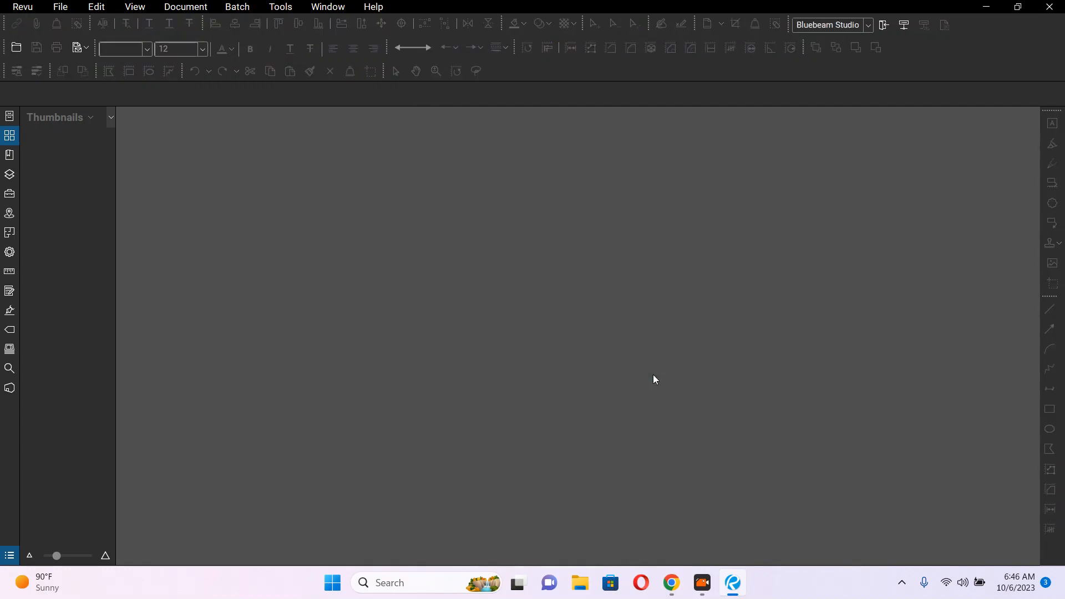
{"action": "left_click", "coordinate": [60, 7]}
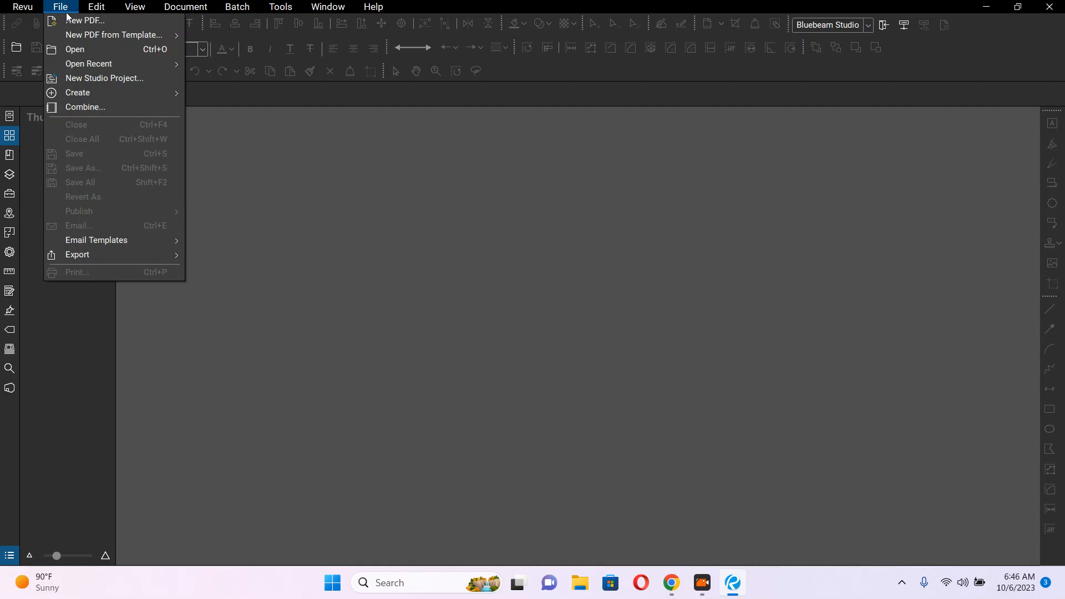
{"action": "left_click", "coordinate": [78, 52]}
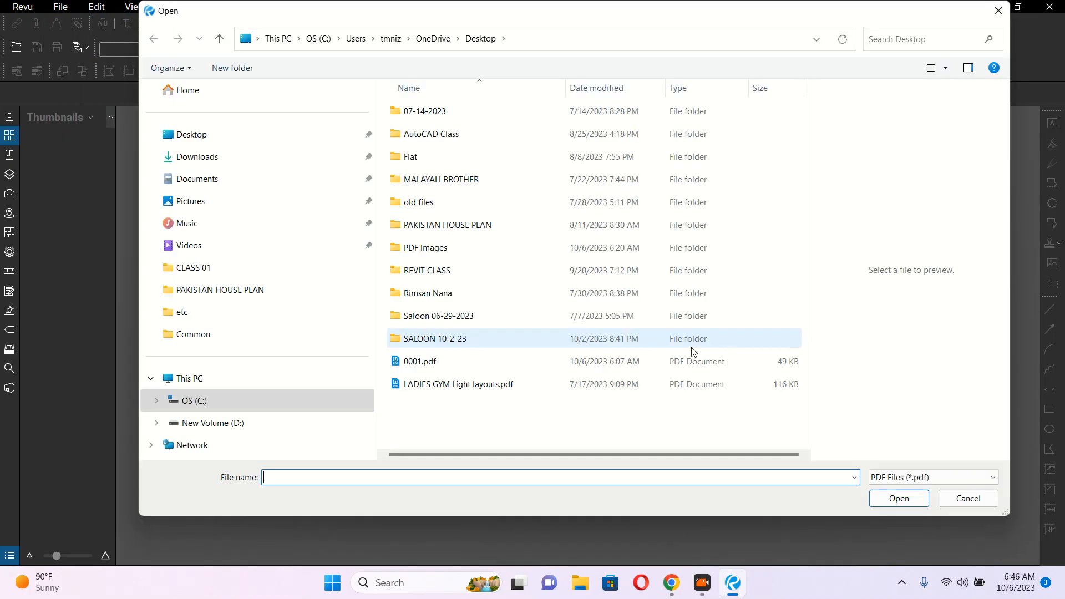
{"action": "left_click", "coordinate": [436, 367]}
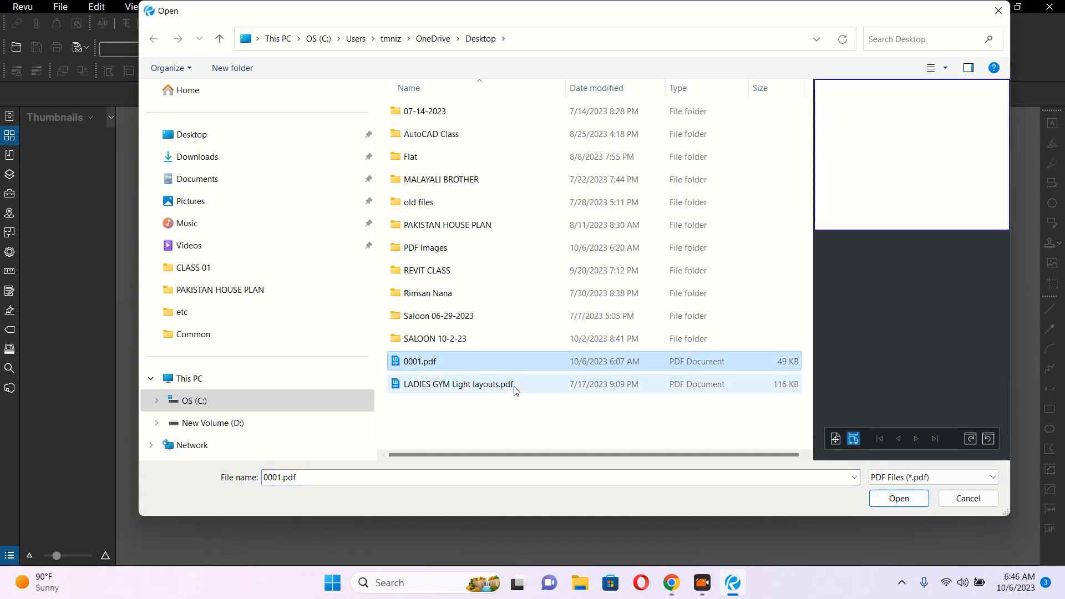
{"action": "left_click", "coordinate": [433, 385]}
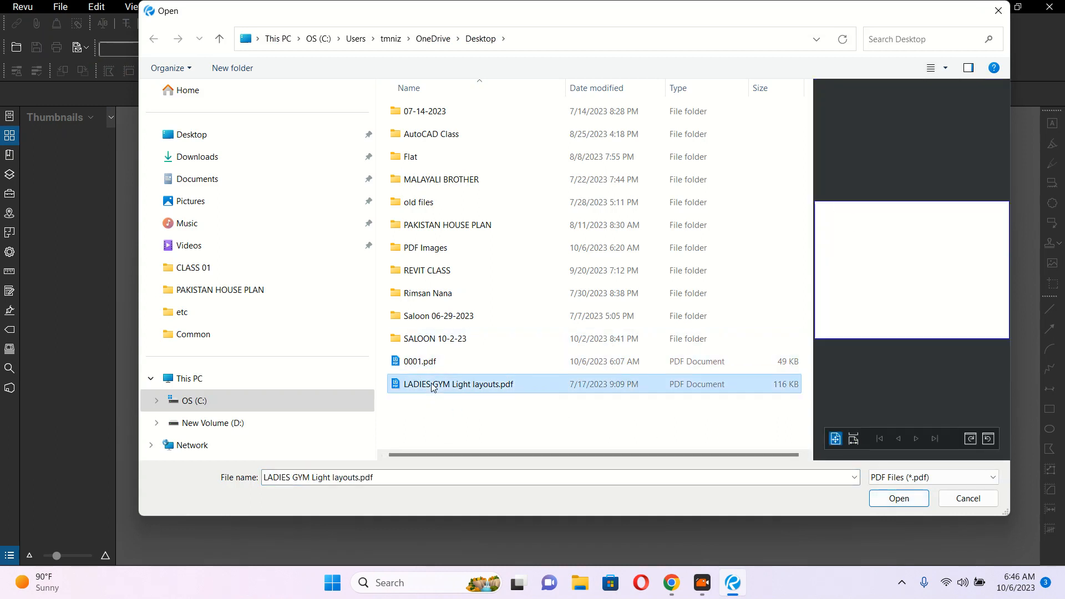
{"action": "left_click", "coordinate": [898, 498]}
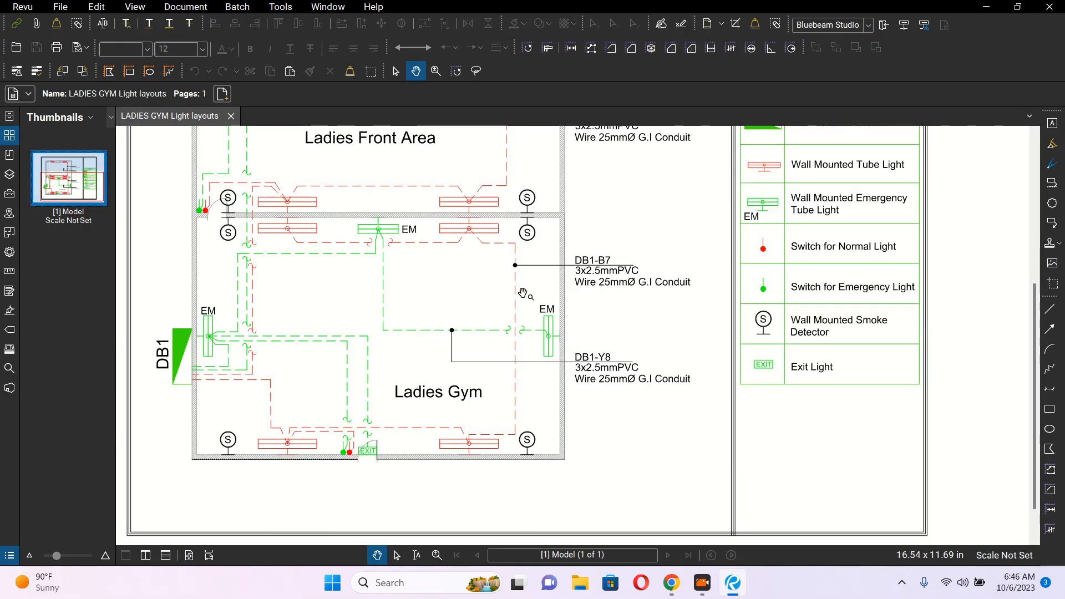
{"action": "scroll", "coordinate": [523, 293], "scroll_direction": "down", "scroll_amount": 2}
{"action": "scroll", "coordinate": [531, 301], "scroll_direction": "down", "scroll_amount": 2}
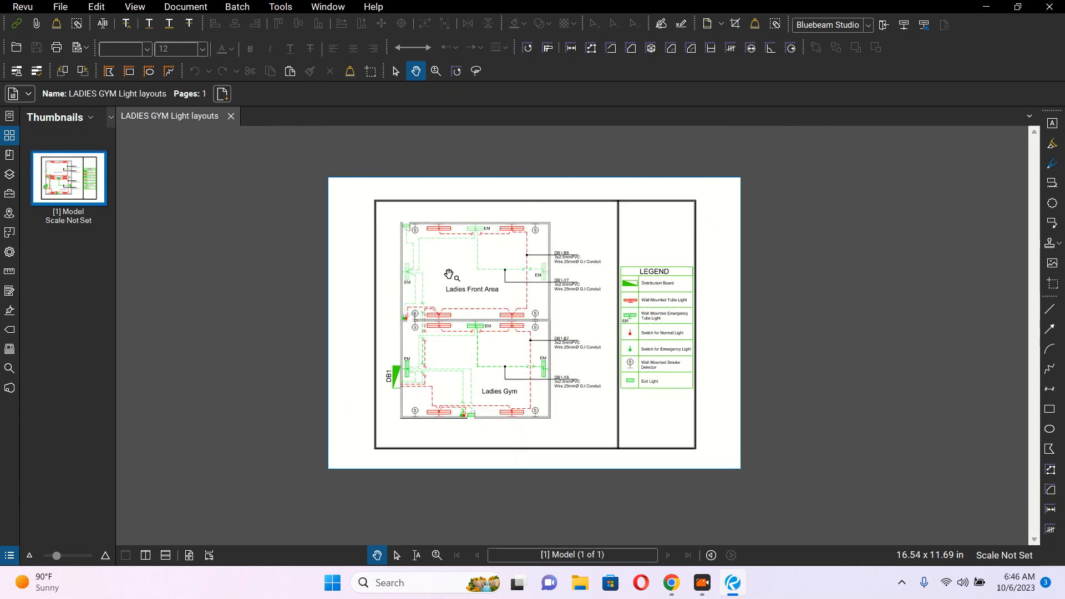
{"action": "scroll", "coordinate": [452, 273], "scroll_direction": "up", "scroll_amount": 2}
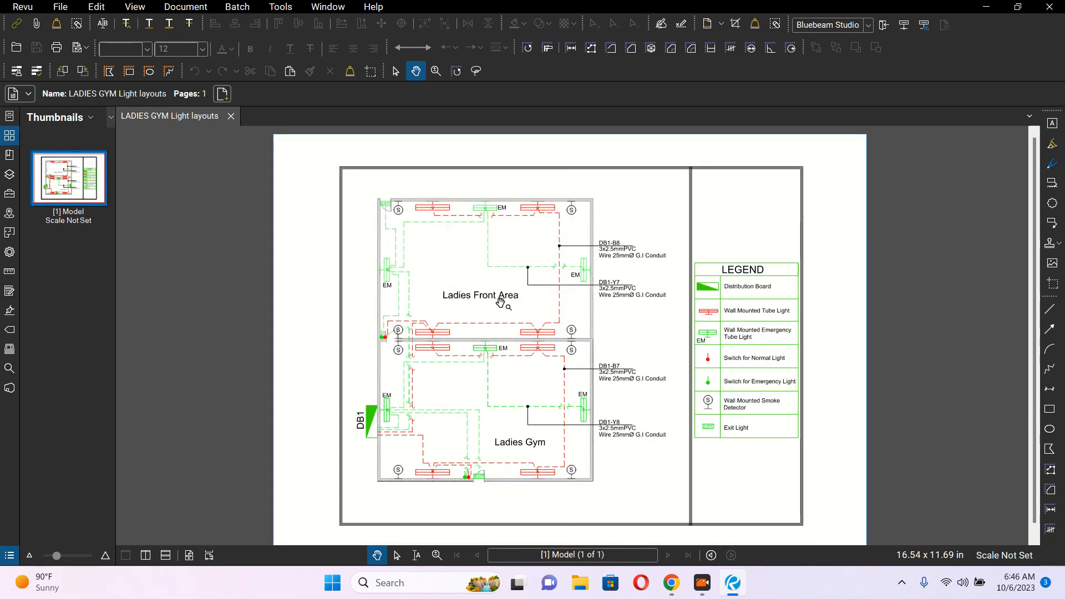
Step: Start opening a second PDF and browse to the Flat folder on the desktop
{"action": "left_click", "coordinate": [60, 7]}
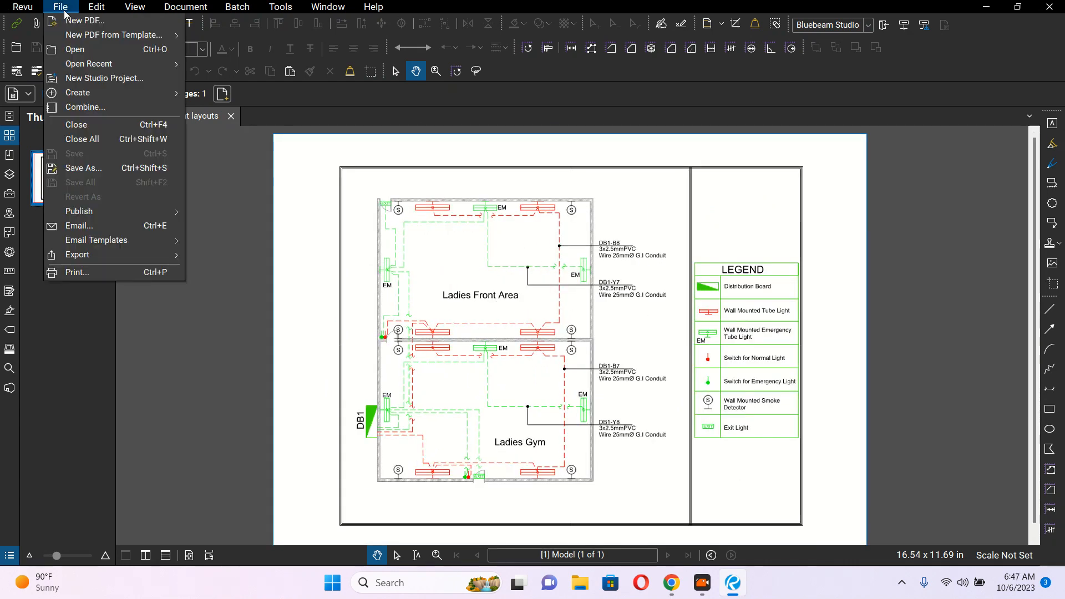
{"action": "left_click", "coordinate": [86, 50]}
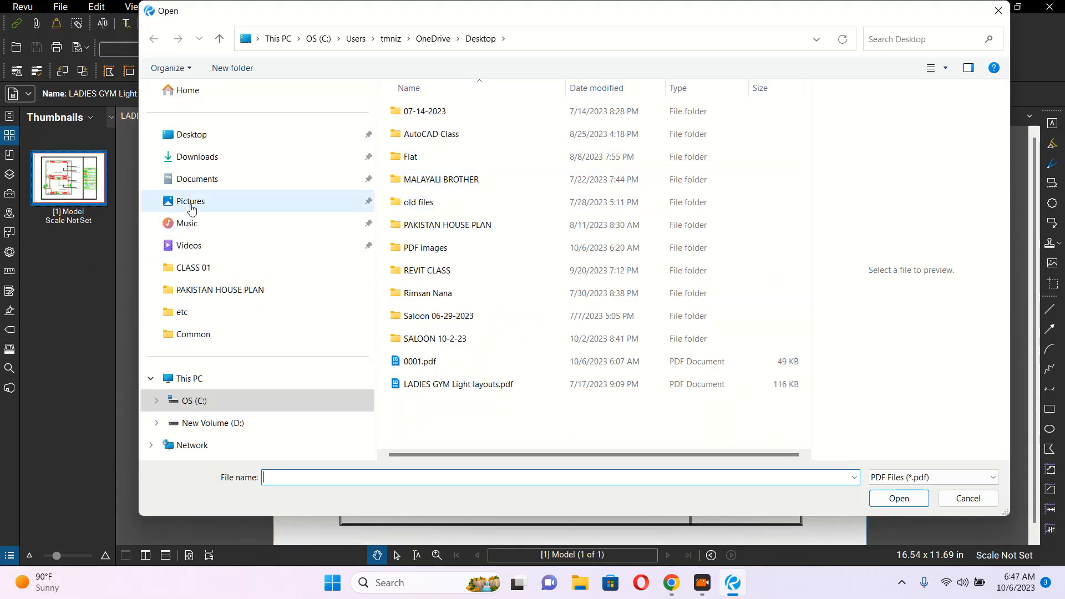
{"action": "left_click", "coordinate": [189, 144]}
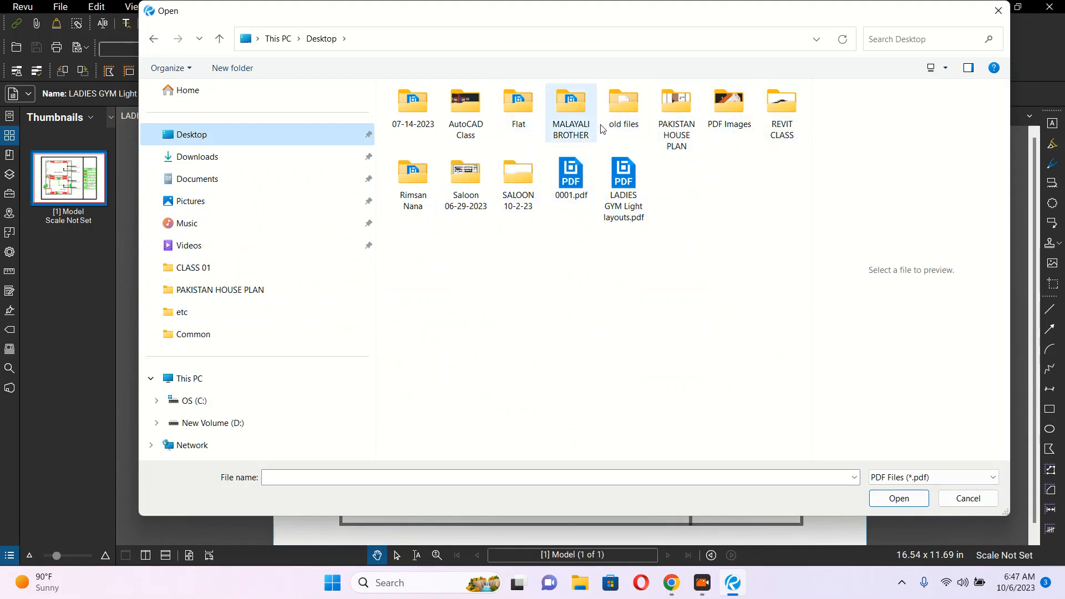
{"action": "double_click", "coordinate": [466, 102]}
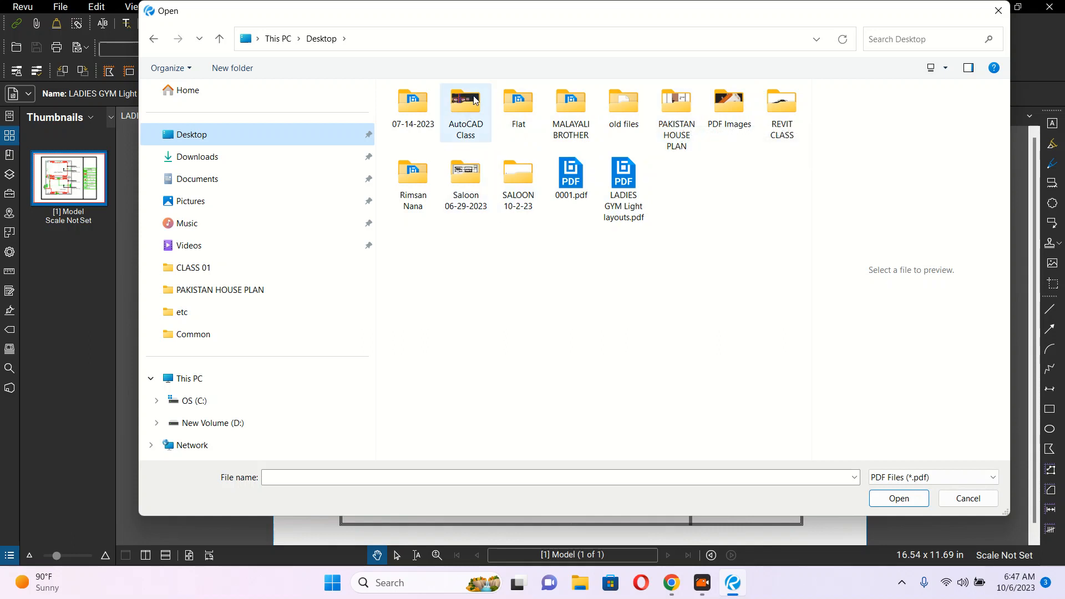
{"action": "left_click", "coordinate": [321, 38]}
{"action": "double_click", "coordinate": [527, 100]}
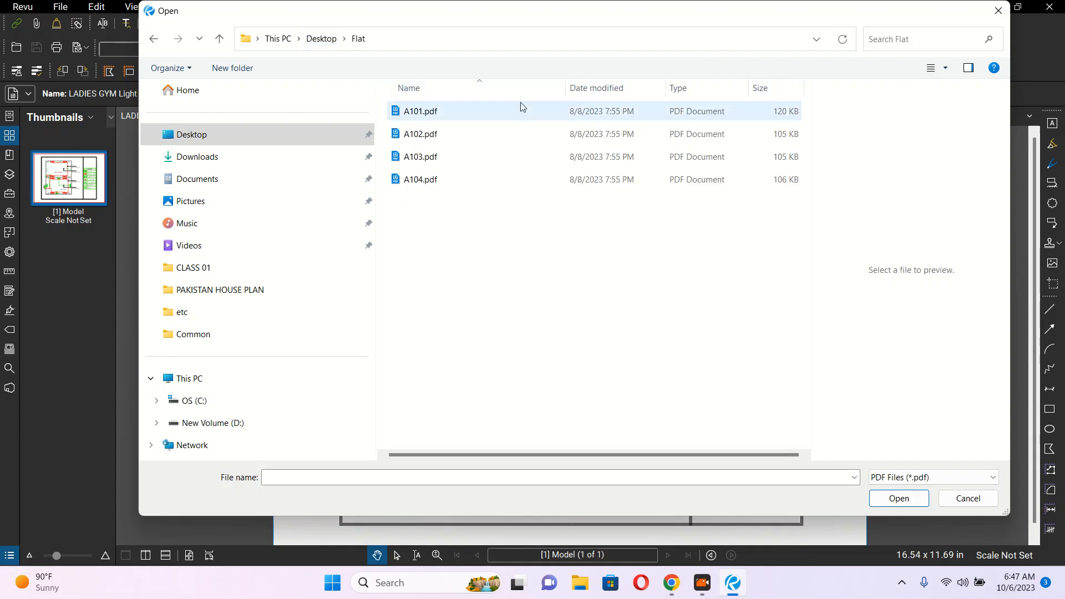
Step: Preview the floor plan PDFs in the Flat folder and open A104.pdf
{"action": "left_click", "coordinate": [417, 113]}
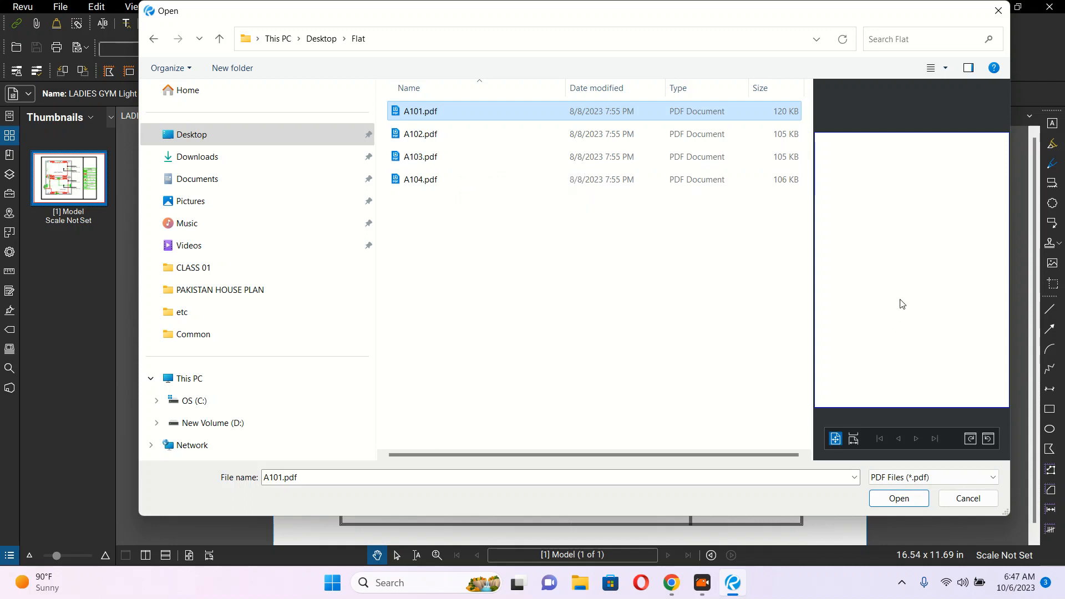
{"action": "left_click", "coordinate": [400, 138]}
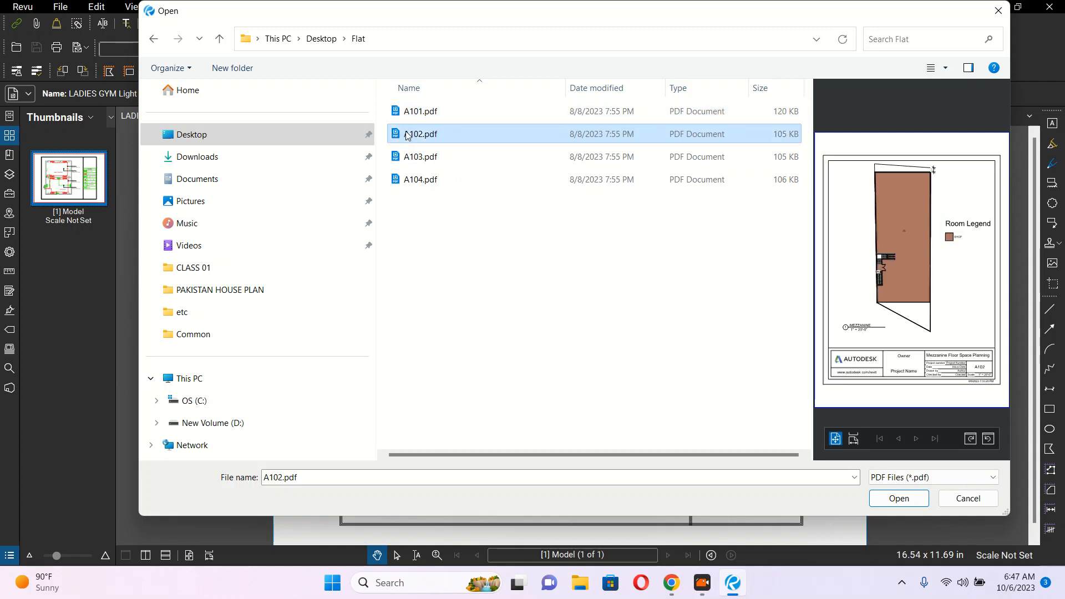
{"action": "left_click", "coordinate": [422, 113]}
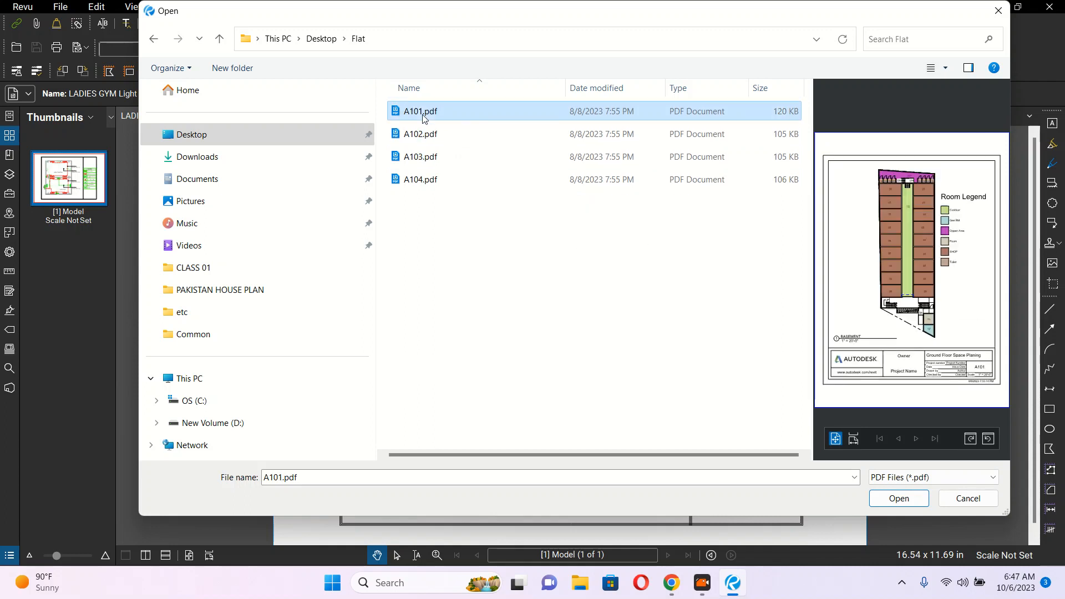
{"action": "left_click", "coordinate": [429, 181]}
{"action": "left_click", "coordinate": [430, 158]}
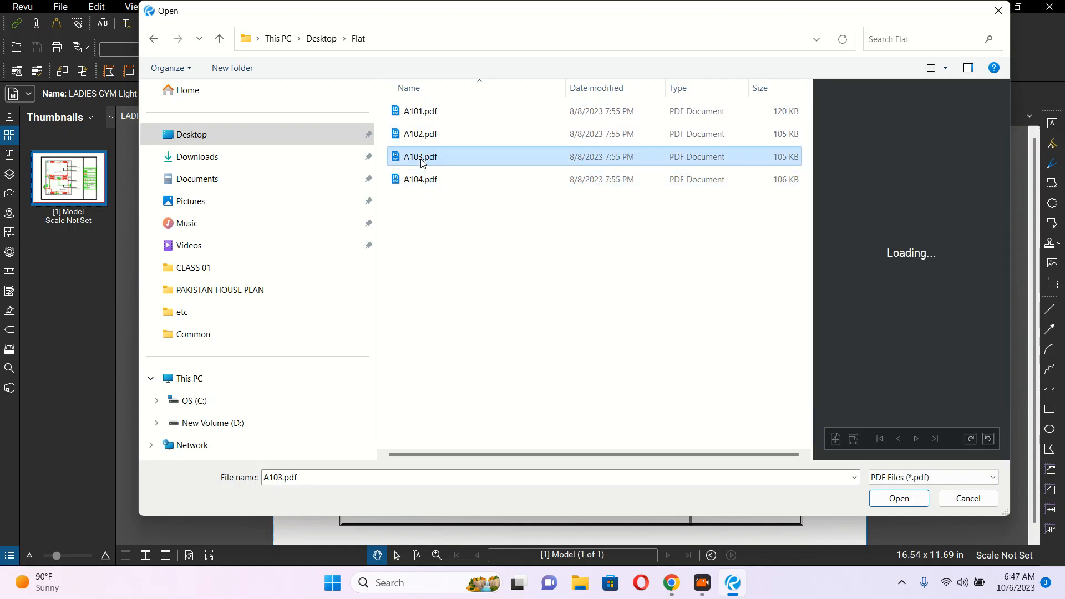
{"action": "left_click", "coordinate": [431, 181]}
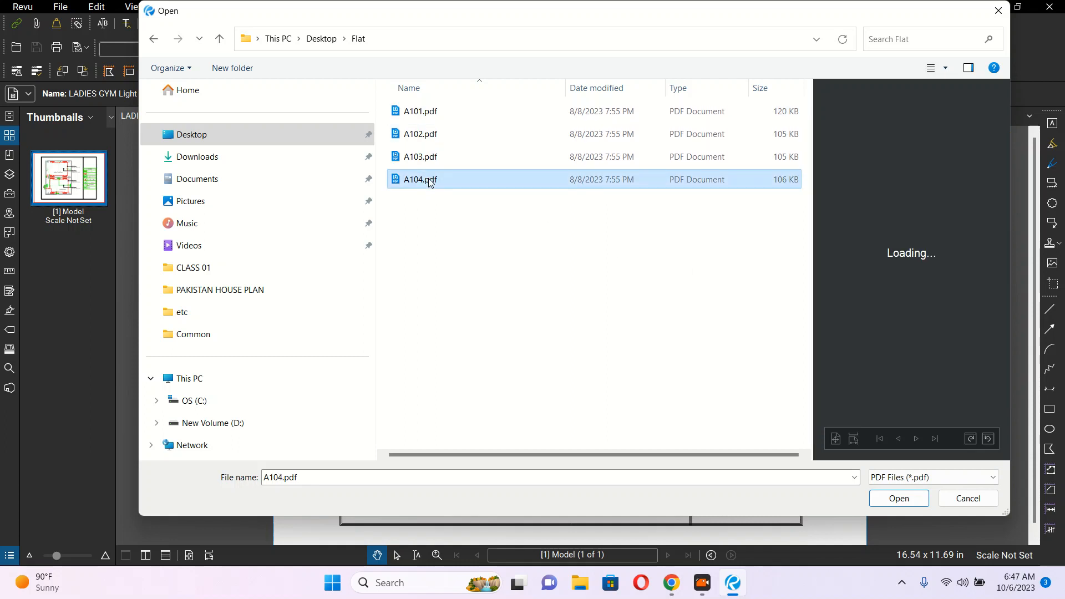
{"action": "left_click", "coordinate": [897, 501]}
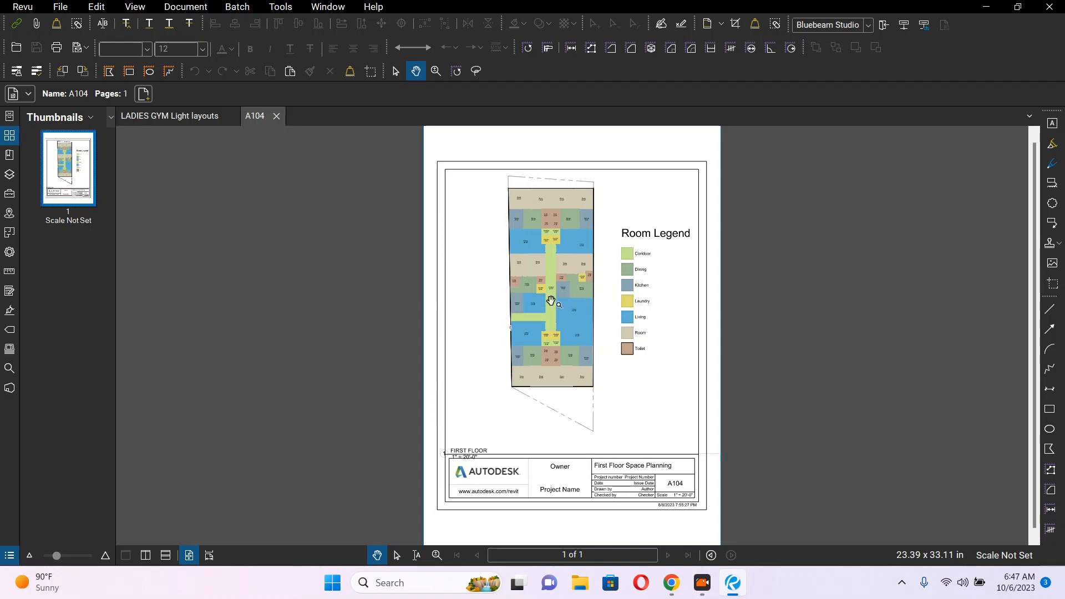
{"action": "scroll", "coordinate": [643, 246], "scroll_direction": "up", "scroll_amount": 4}
{"action": "scroll", "coordinate": [402, 219], "scroll_direction": "up", "scroll_amount": 5}
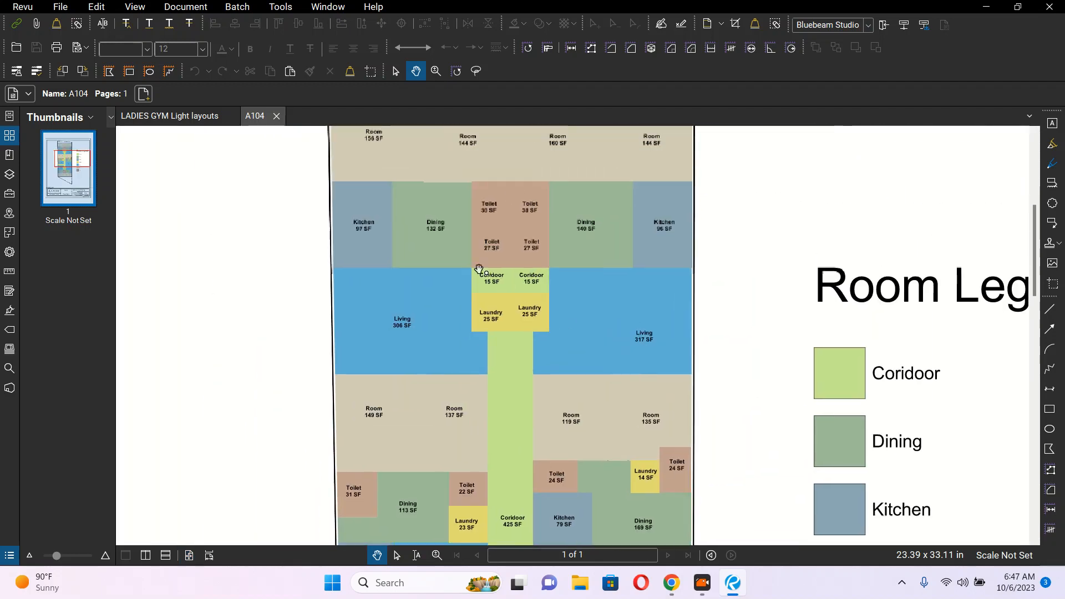
{"action": "scroll", "coordinate": [397, 218], "scroll_direction": "down", "scroll_amount": 5}
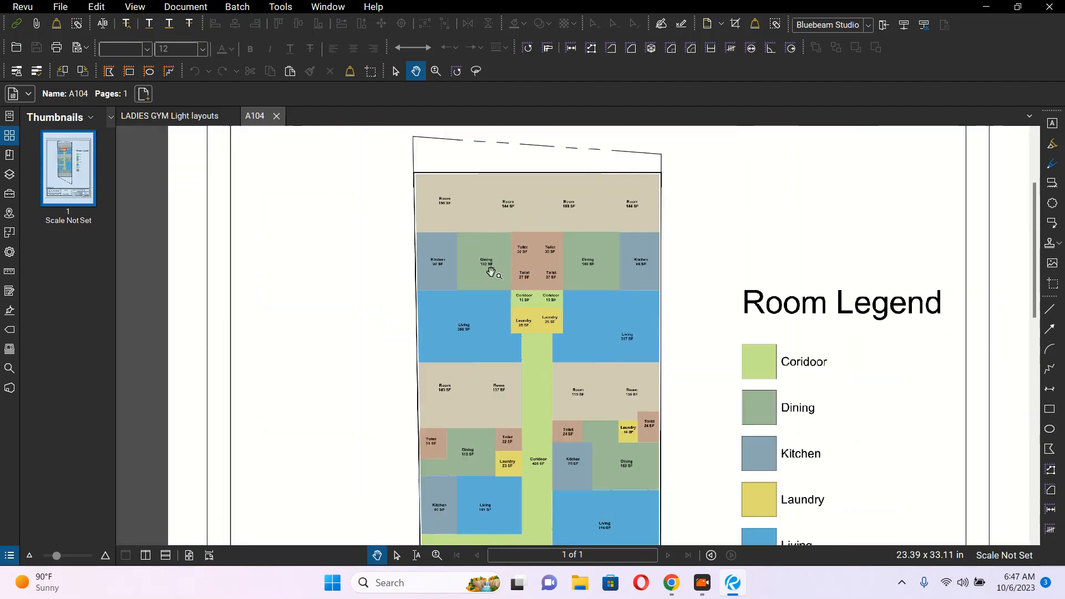
Step: Return to the LADIES GYM Light layouts document and show the visual symbol search in a widened search pane
{"action": "left_click", "coordinate": [177, 116]}
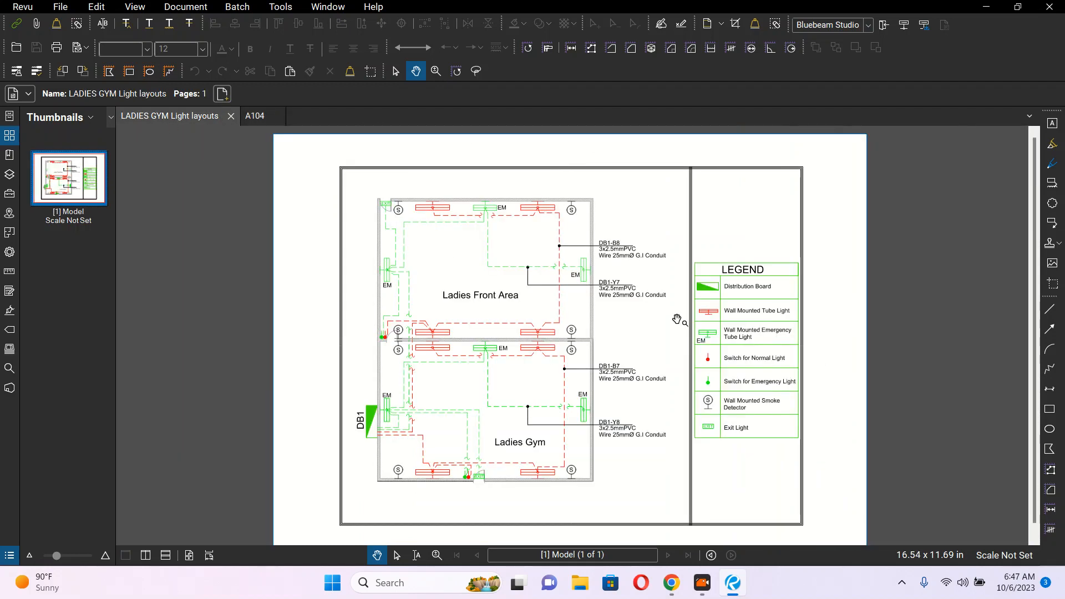
{"action": "scroll", "coordinate": [464, 226], "scroll_direction": "up", "scroll_amount": 3}
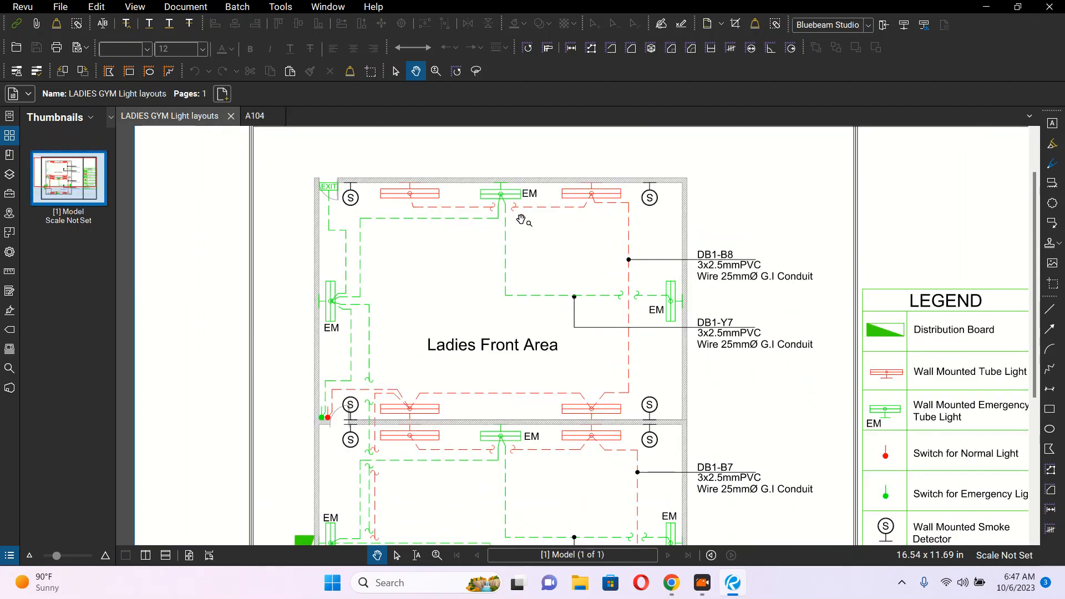
{"action": "left_click", "coordinate": [10, 368]}
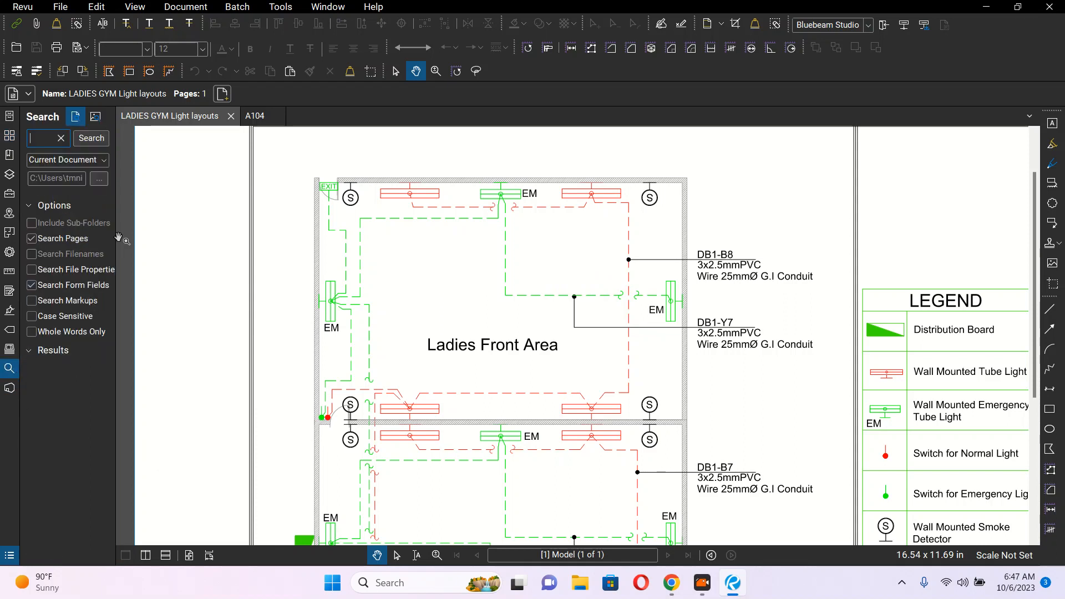
{"action": "left_click_drag", "start_coordinate": [116, 235], "coordinate": [261, 235]}
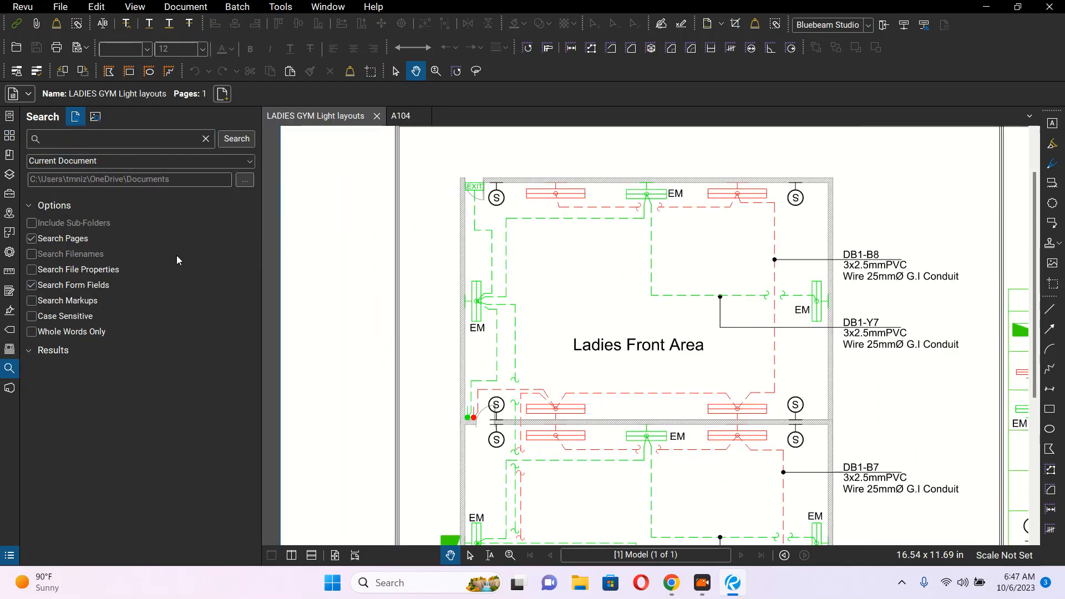
{"action": "left_click", "coordinate": [97, 118]}
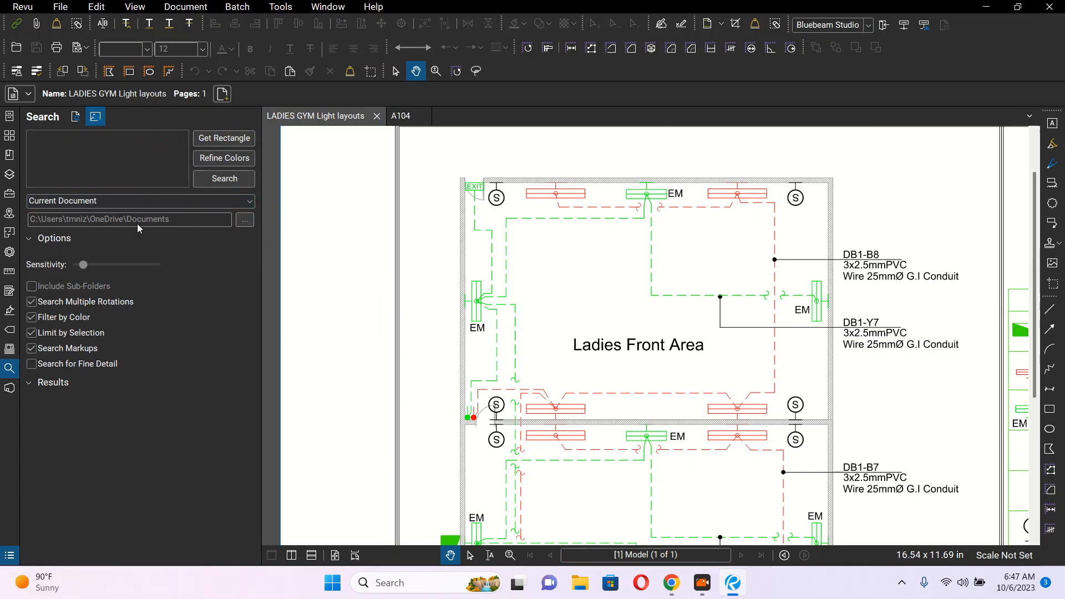
Step: Capture the red wall mounted tube light at the upper-left wall of the Ladies Front Area as the visual search symbol
{"action": "scroll", "coordinate": [702, 275], "scroll_direction": "down", "scroll_amount": 3}
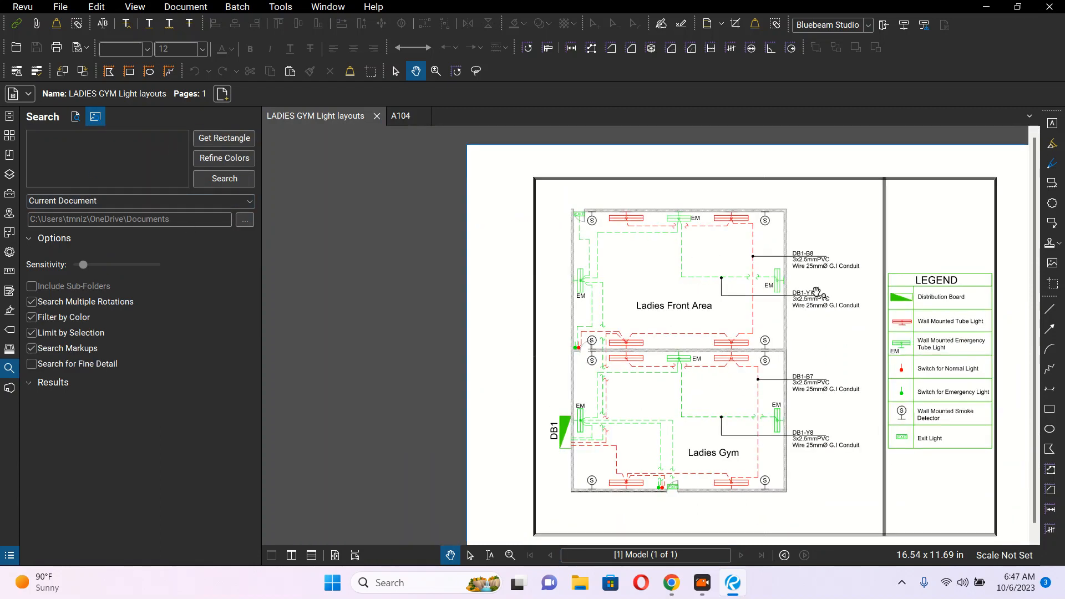
{"action": "left_click_drag", "start_coordinate": [691, 289], "coordinate": [586, 262]}
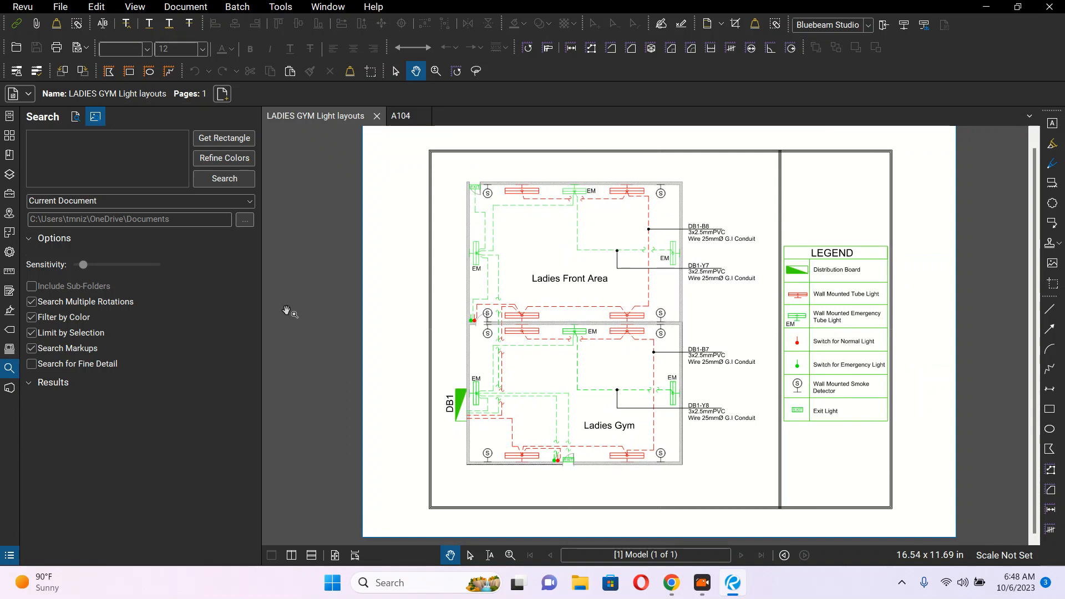
{"action": "left_click", "coordinate": [231, 138]}
{"action": "scroll", "coordinate": [517, 188], "scroll_direction": "up", "scroll_amount": 2}
{"action": "scroll", "coordinate": [517, 188], "scroll_direction": "up", "scroll_amount": 2}
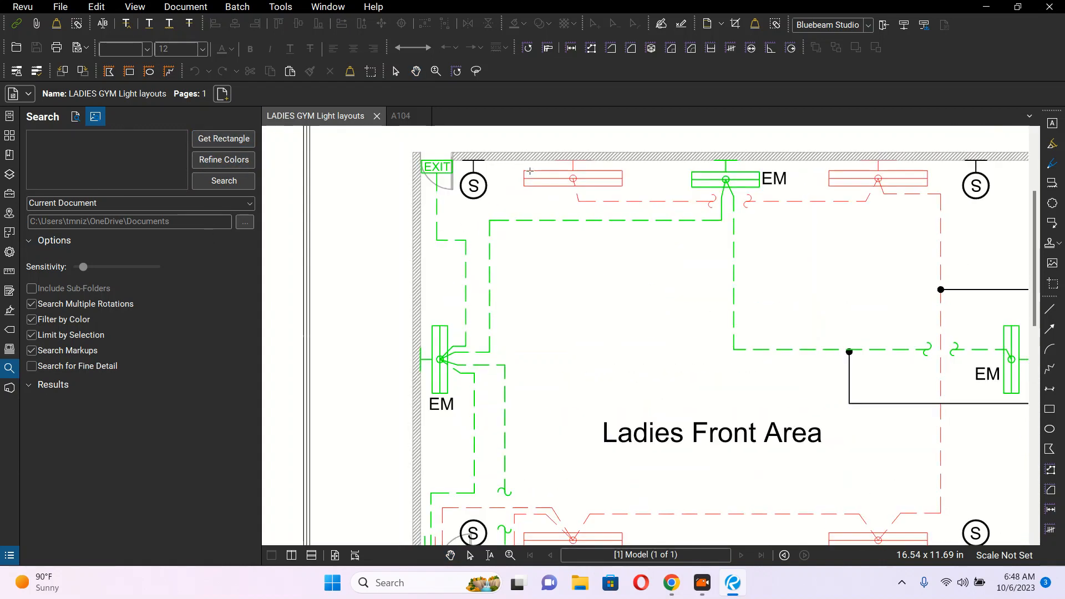
{"action": "left_click_drag", "start_coordinate": [516, 153], "coordinate": [660, 205]}
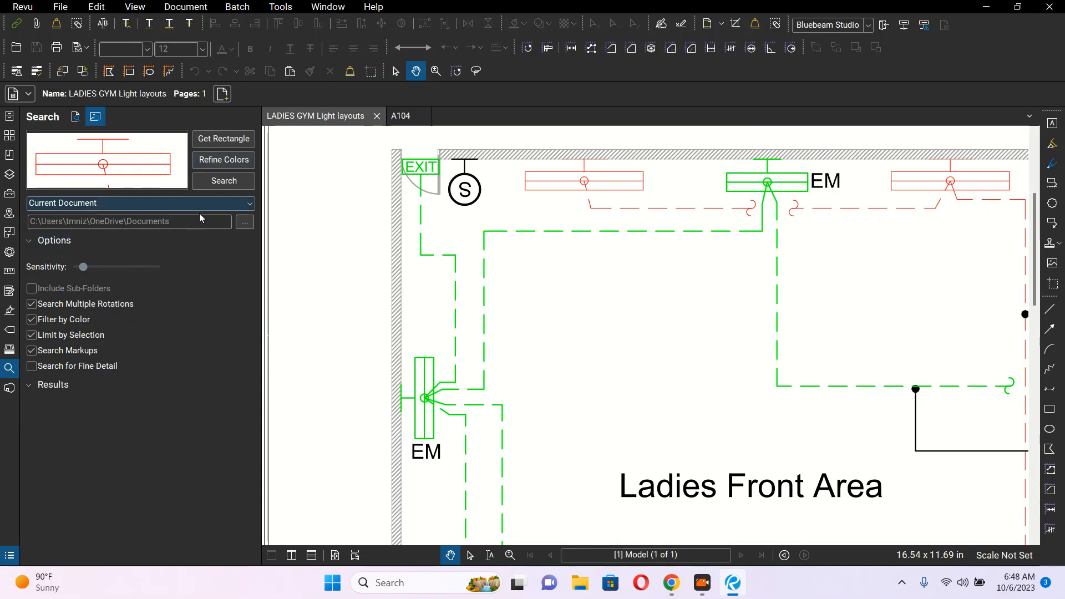
{"action": "scroll", "coordinate": [571, 255], "scroll_direction": "down", "scroll_amount": 5}
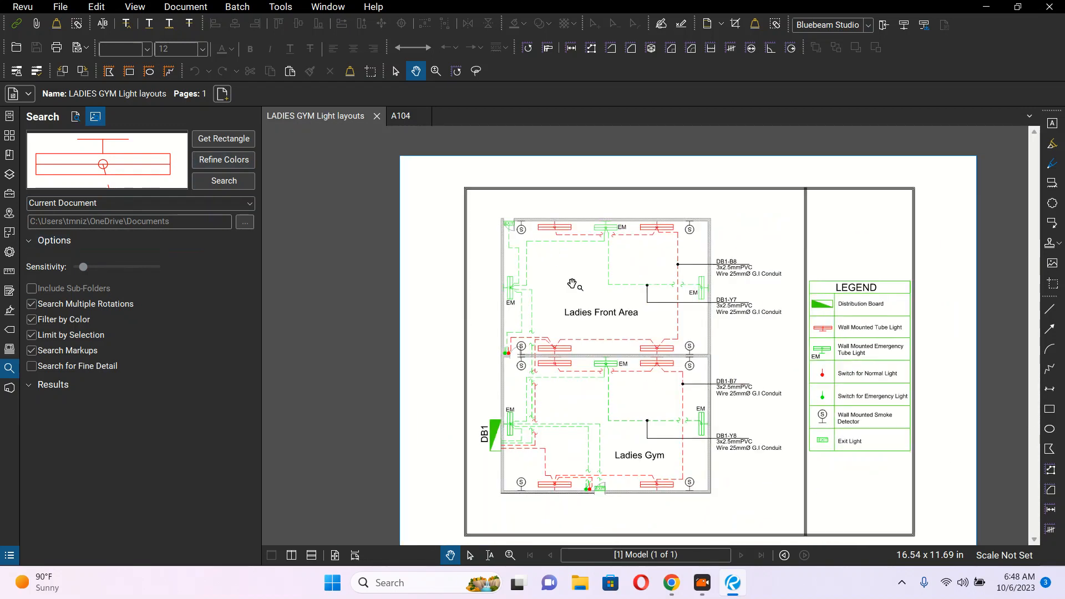
{"action": "left_click_drag", "start_coordinate": [572, 281], "coordinate": [506, 222]}
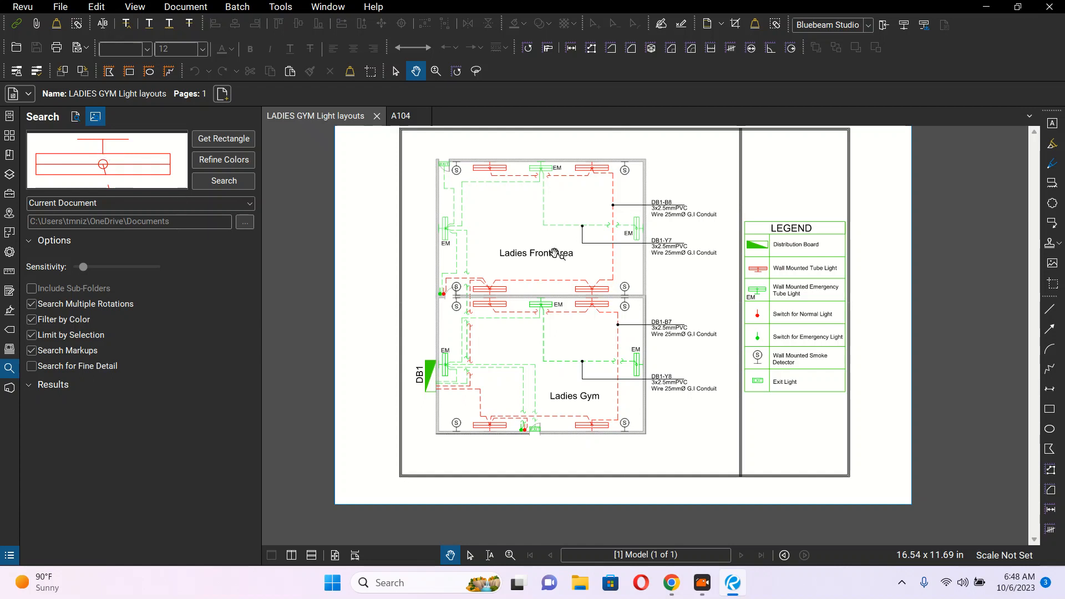
{"action": "scroll", "coordinate": [489, 244], "scroll_direction": "up", "scroll_amount": 5}
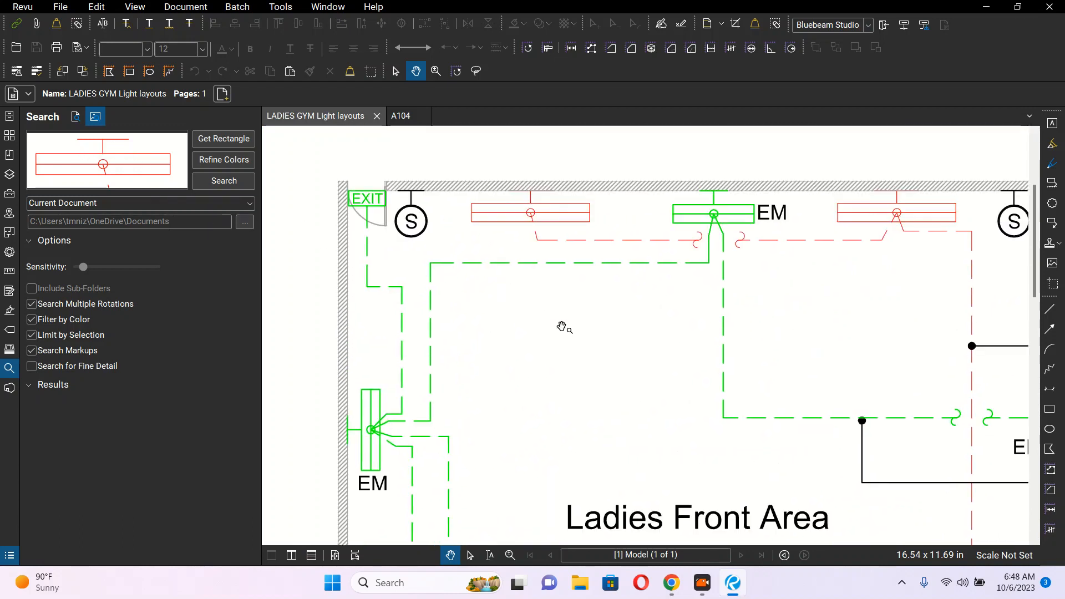
{"action": "scroll", "coordinate": [563, 326], "scroll_direction": "down", "scroll_amount": 5}
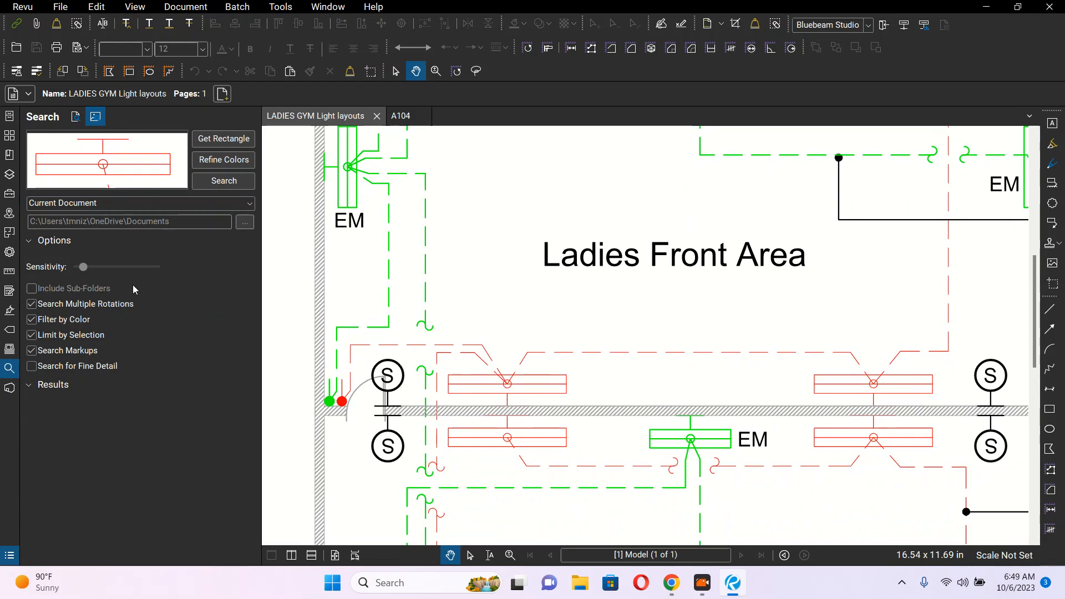
Step: Switch to the text search and set its search scope to Folder
{"action": "scroll", "coordinate": [490, 245], "scroll_direction": "down", "scroll_amount": 3}
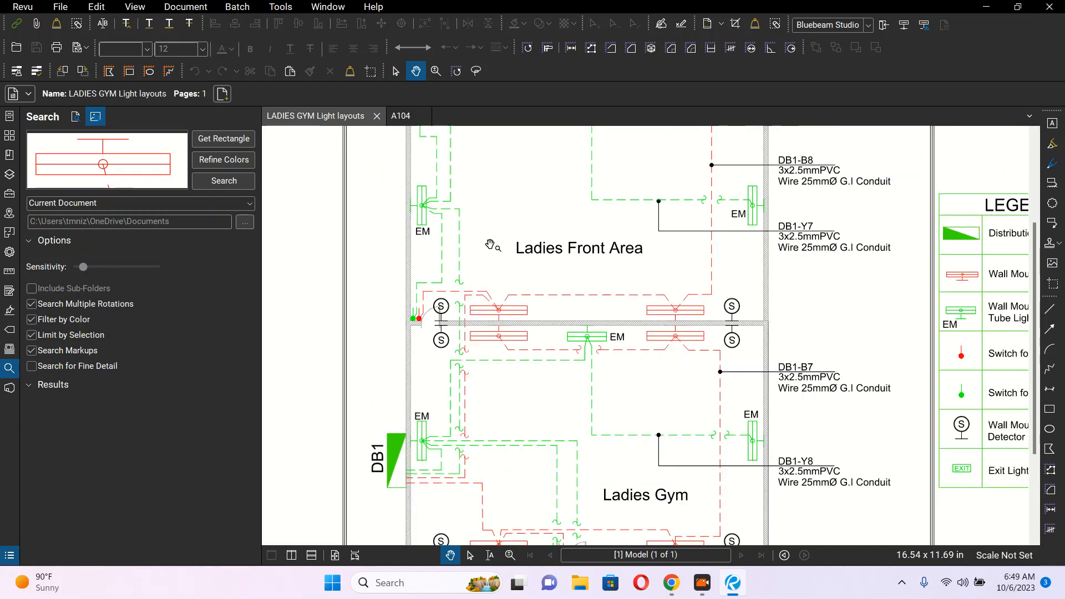
{"action": "left_click", "coordinate": [75, 117]}
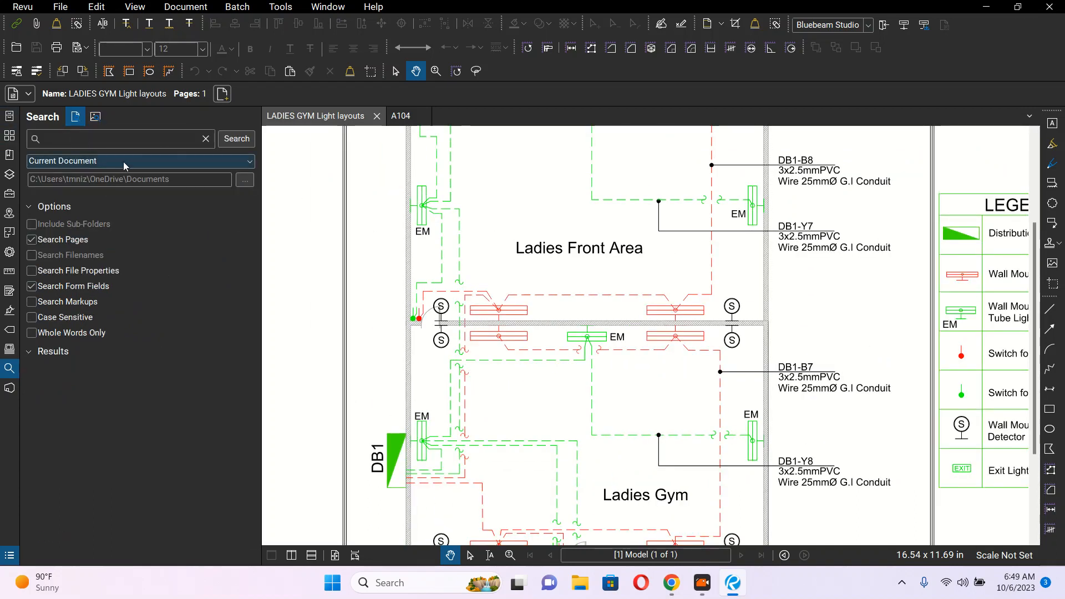
{"action": "left_click", "coordinate": [111, 139]}
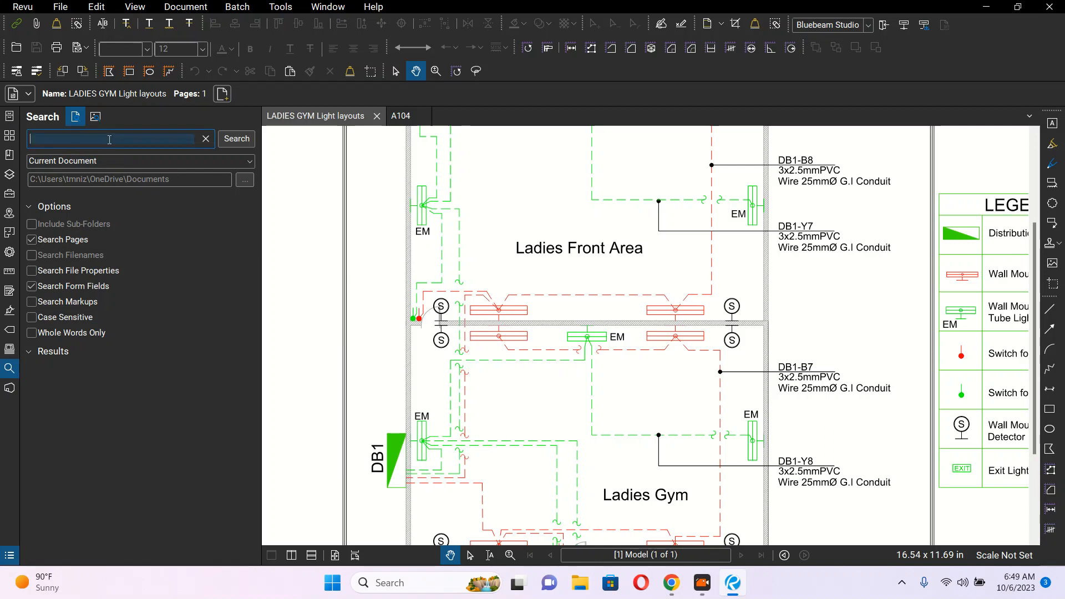
{"action": "left_click", "coordinate": [203, 162]}
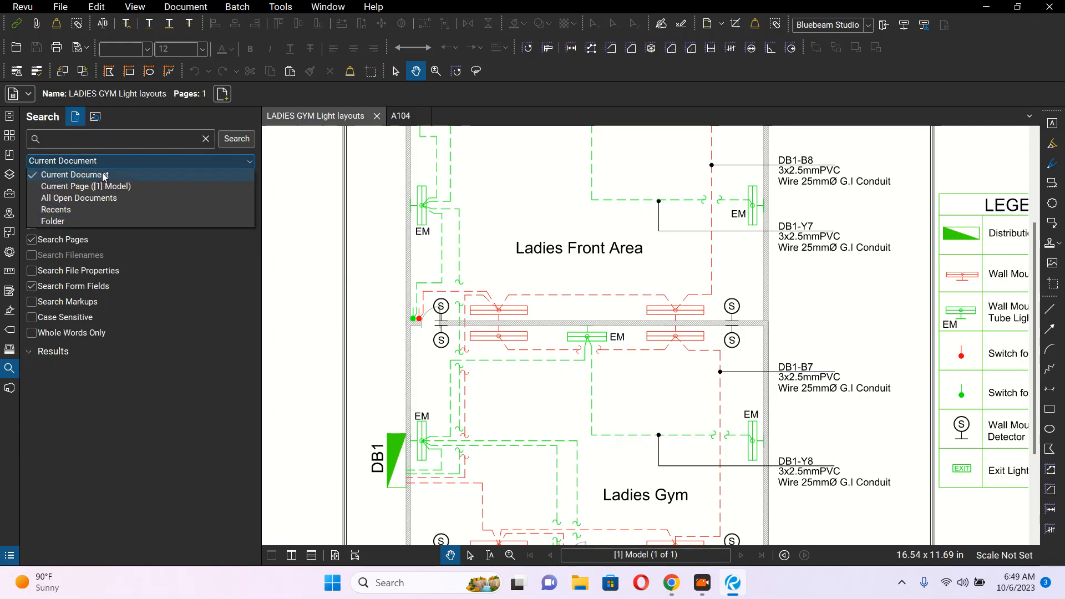
{"action": "left_click", "coordinate": [66, 222]}
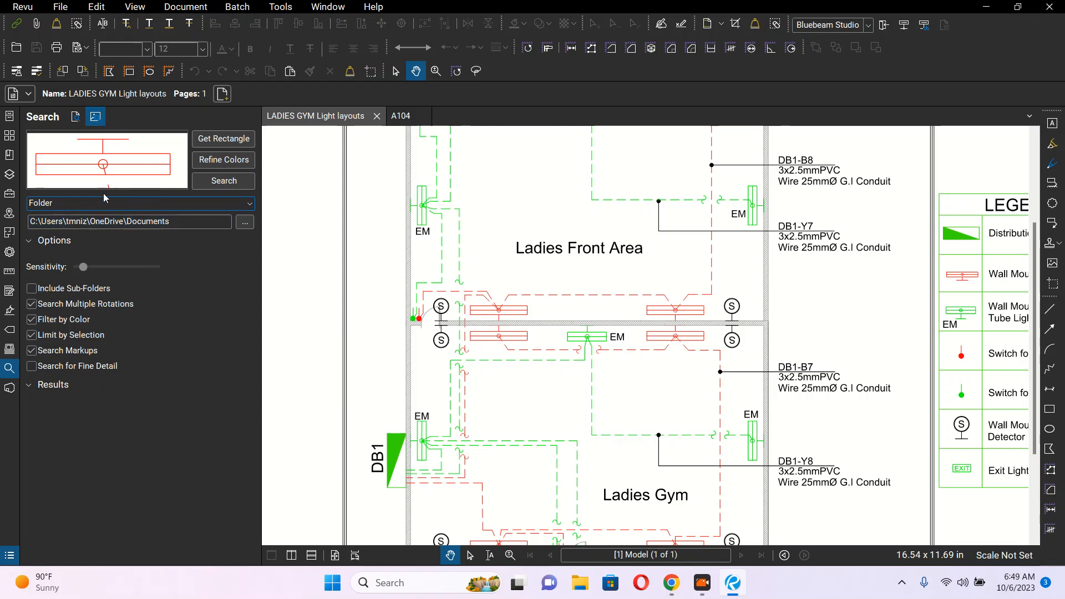
Step: Return to the text search, preview the folder choices for it, and include sub-folders in the search
{"action": "left_click", "coordinate": [76, 116]}
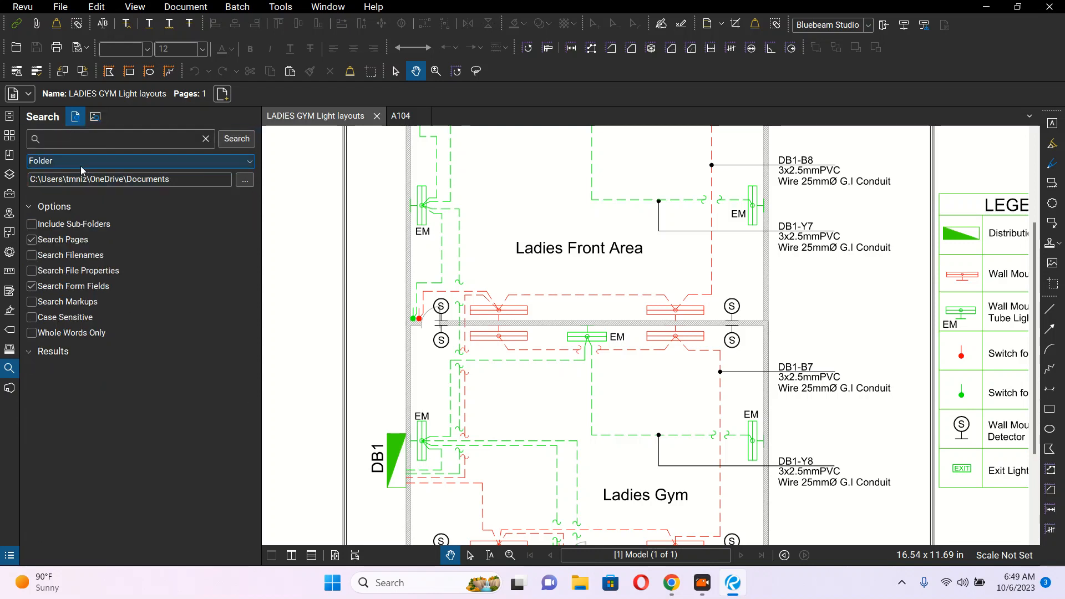
{"action": "left_click", "coordinate": [100, 139]}
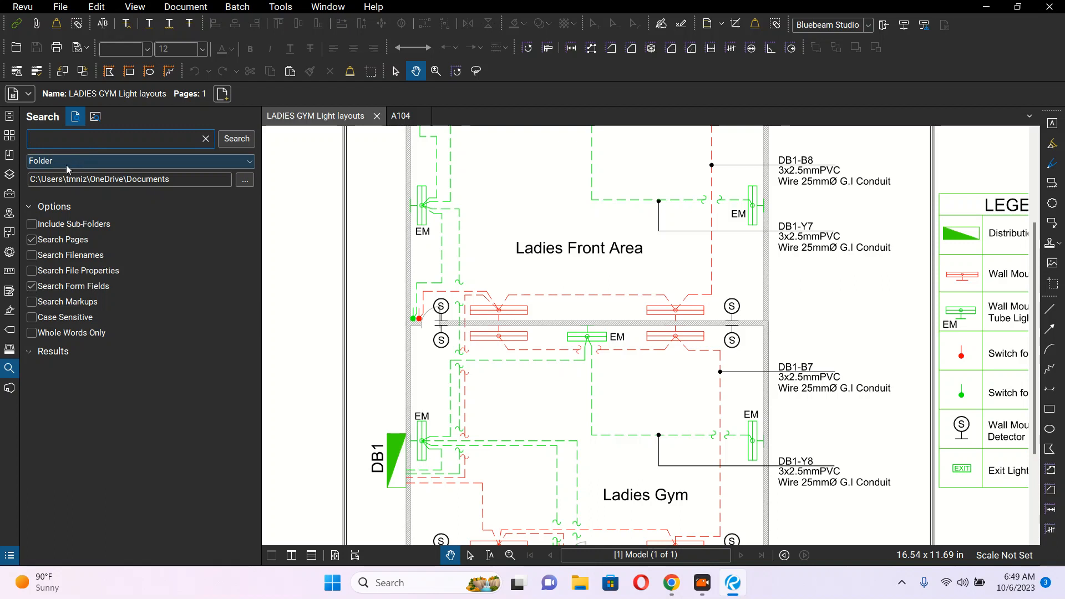
{"action": "left_click", "coordinate": [245, 180]}
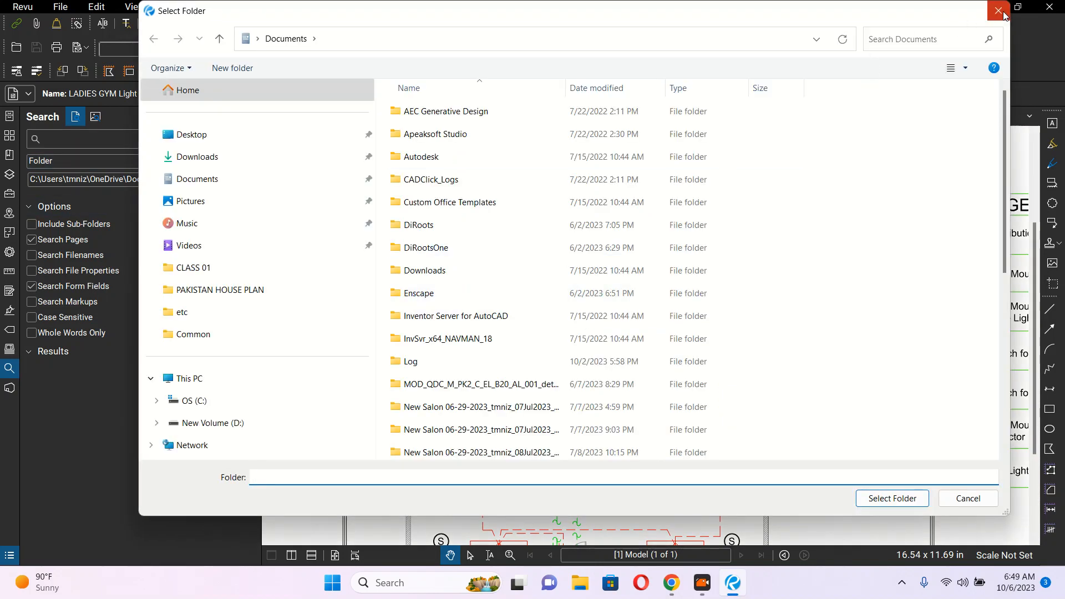
{"action": "left_click", "coordinate": [998, 11]}
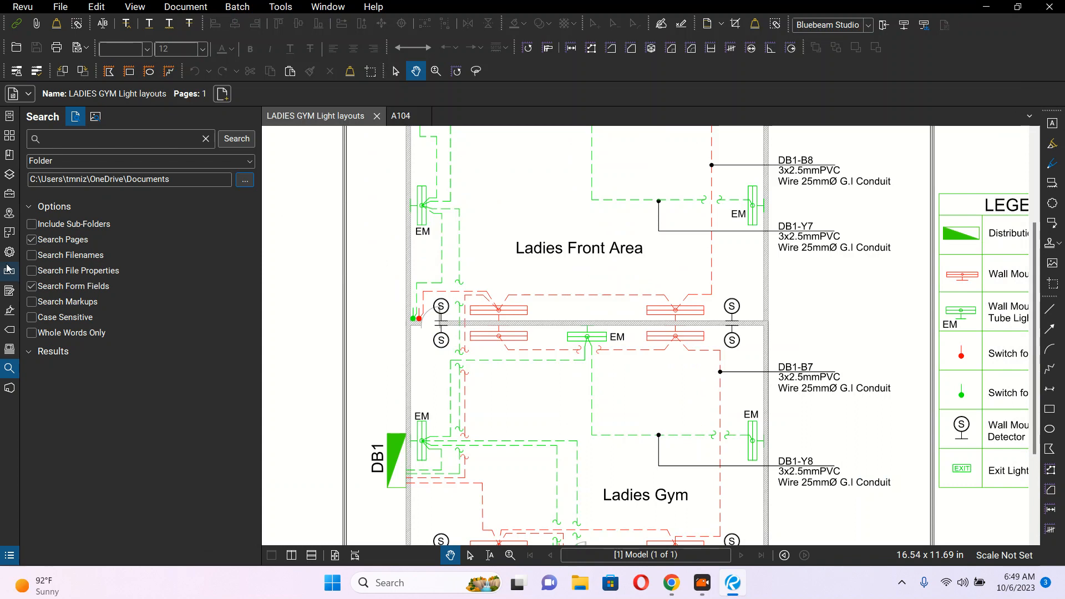
{"action": "left_click", "coordinate": [32, 225]}
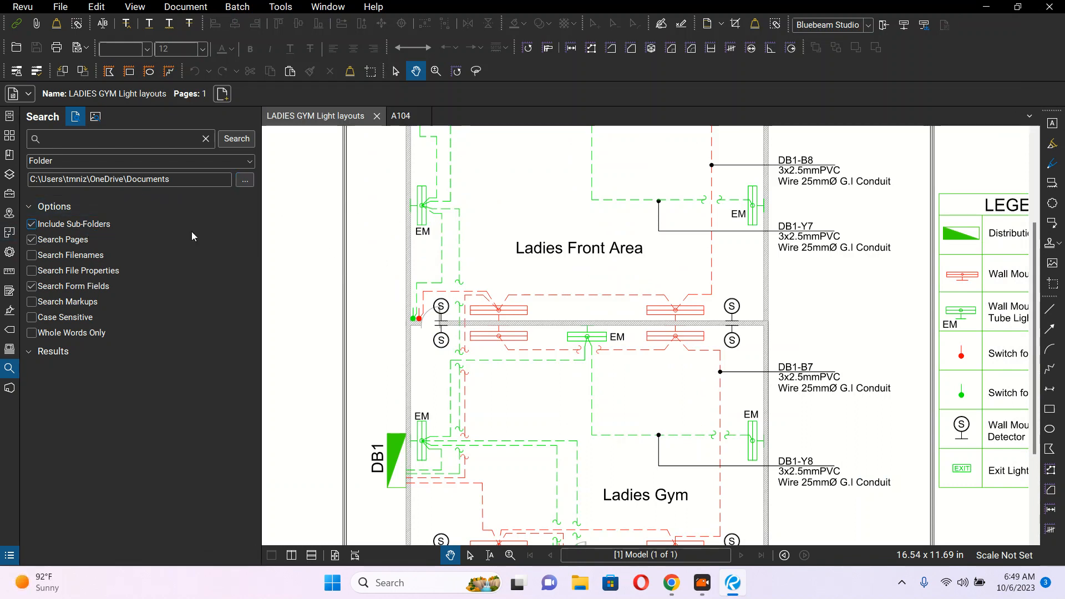
{"action": "left_click", "coordinate": [123, 175]}
Step: Compare the visual symbol search options with the text search options for the folder scope
{"action": "left_click_drag", "start_coordinate": [447, 232], "coordinate": [422, 306]}
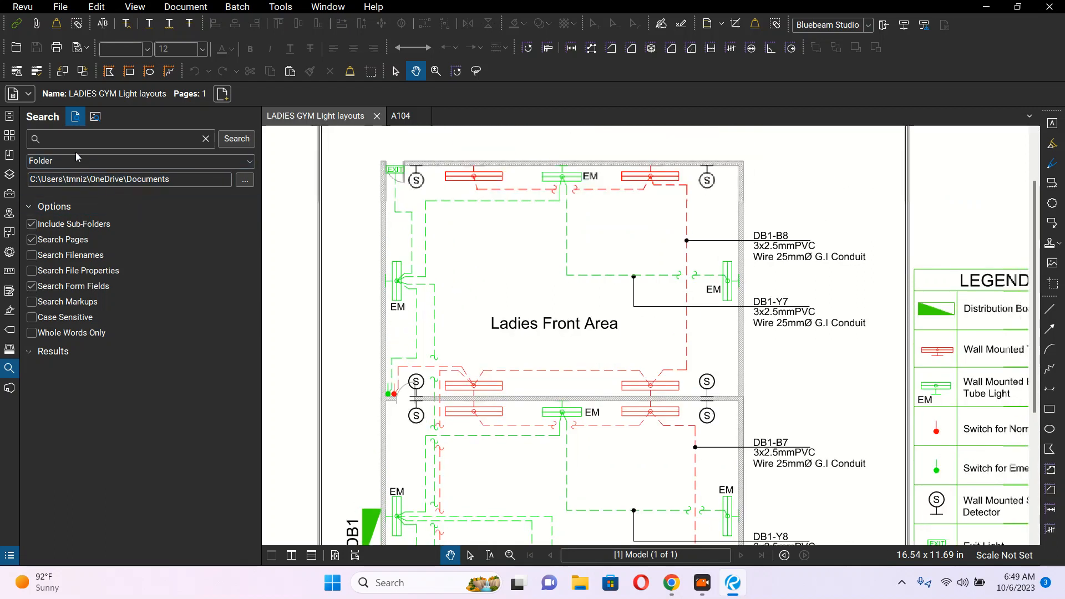
{"action": "left_click", "coordinate": [96, 118]}
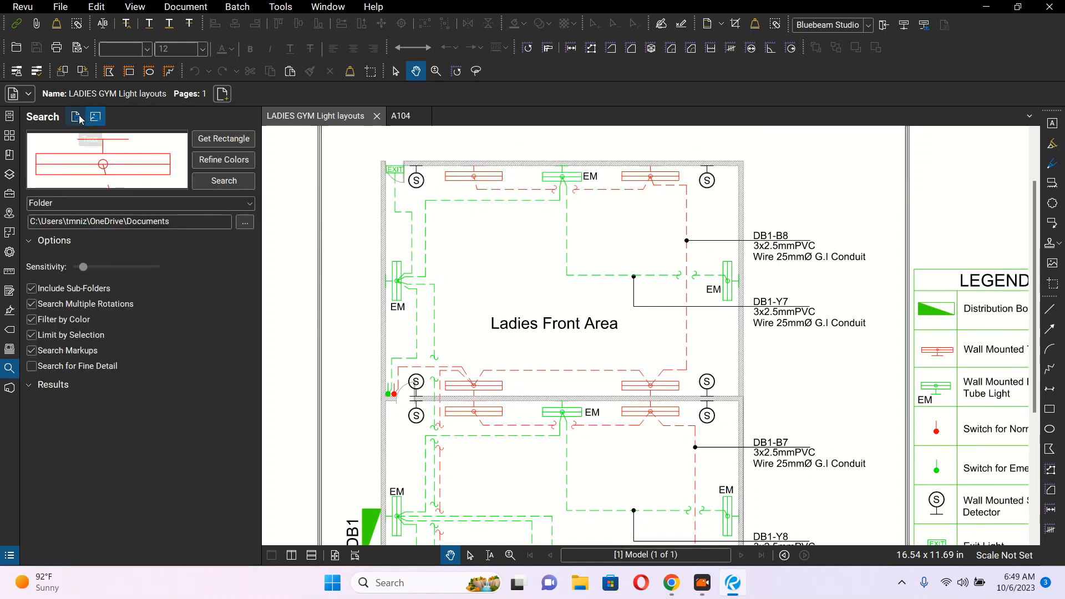
{"action": "left_click", "coordinate": [76, 116]}
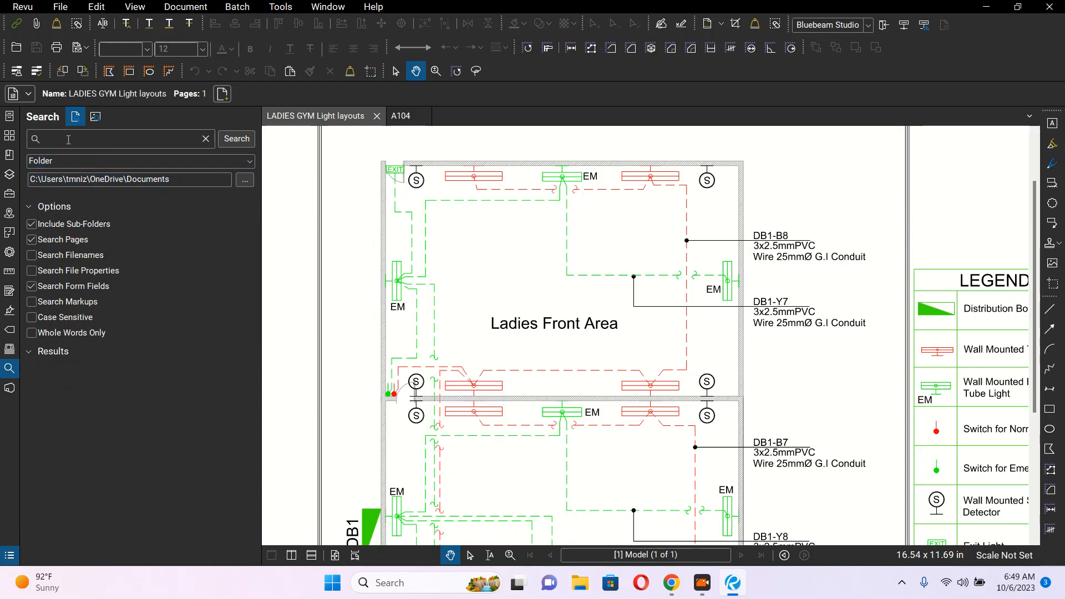
{"action": "left_click", "coordinate": [78, 182]}
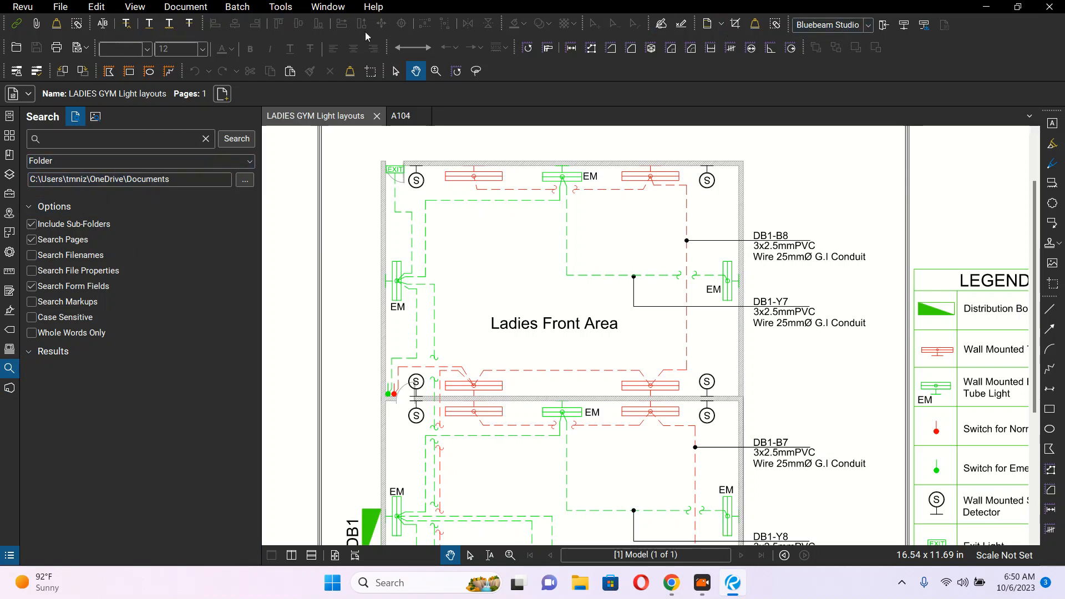
Step: Look over the list of panels available in the window
{"action": "left_click", "coordinate": [319, 8]}
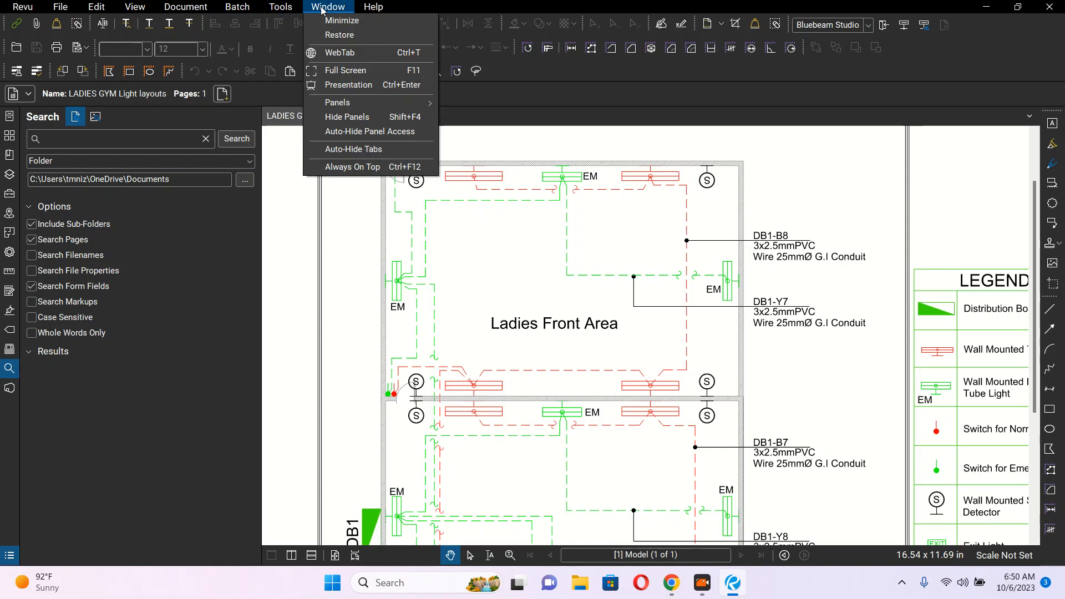
{"action": "mouse_move", "coordinate": [366, 102]}
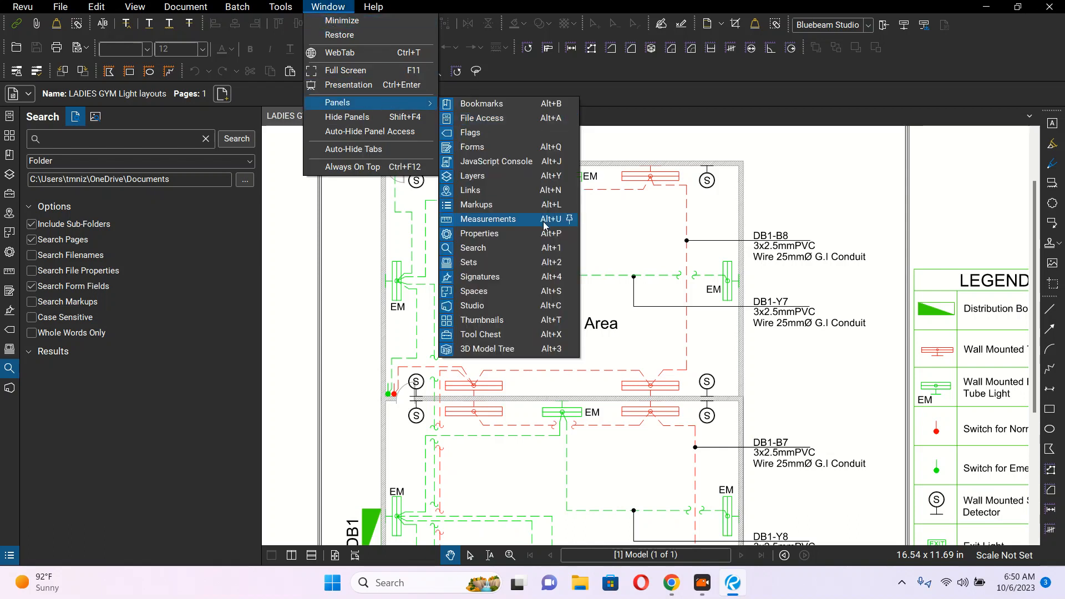
{"action": "left_click", "coordinate": [666, 98]}
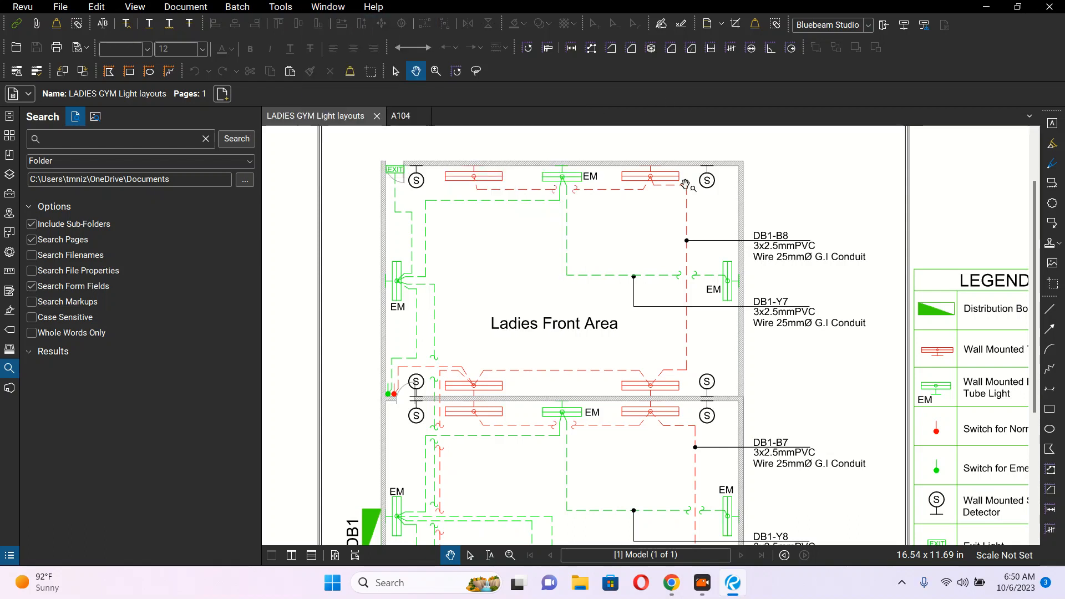
Step: Erase the word "Area" from the "Ladies Front Area" room label with the Erase Content tool
{"action": "scroll", "coordinate": [565, 190], "scroll_direction": "up", "scroll_amount": 3}
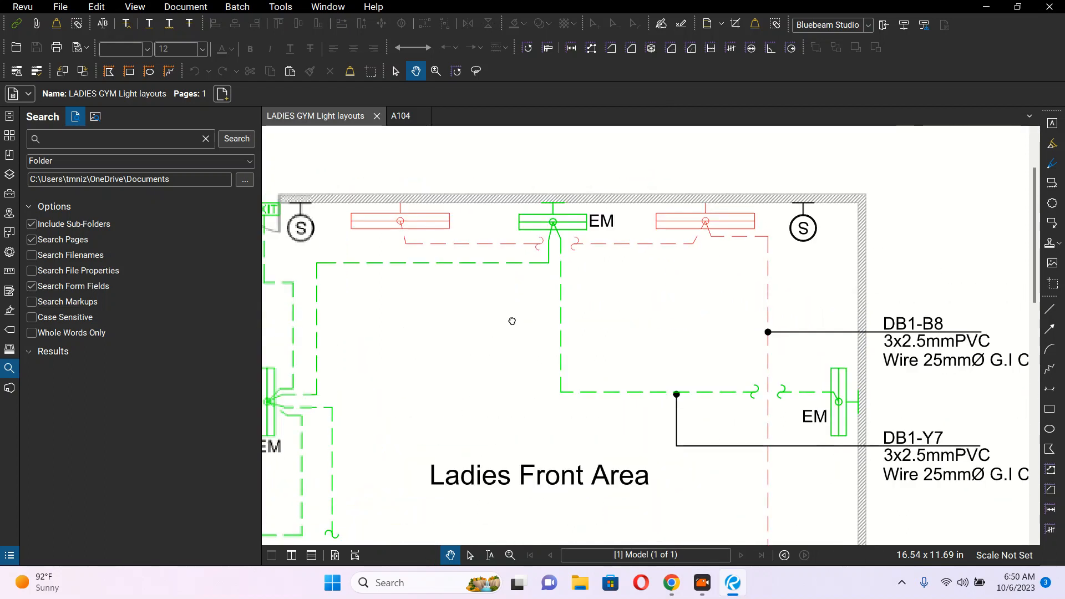
{"action": "left_click_drag", "start_coordinate": [512, 321], "coordinate": [555, 360]}
{"action": "scroll", "coordinate": [398, 256], "scroll_direction": "up", "scroll_amount": 2}
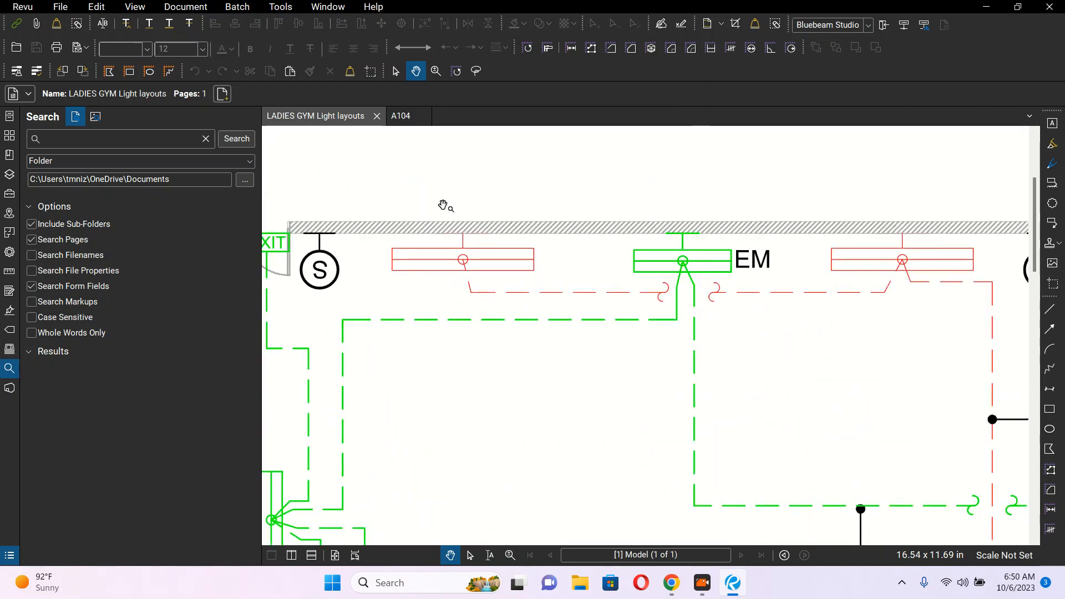
{"action": "left_click_drag", "start_coordinate": [443, 206], "coordinate": [526, 221]}
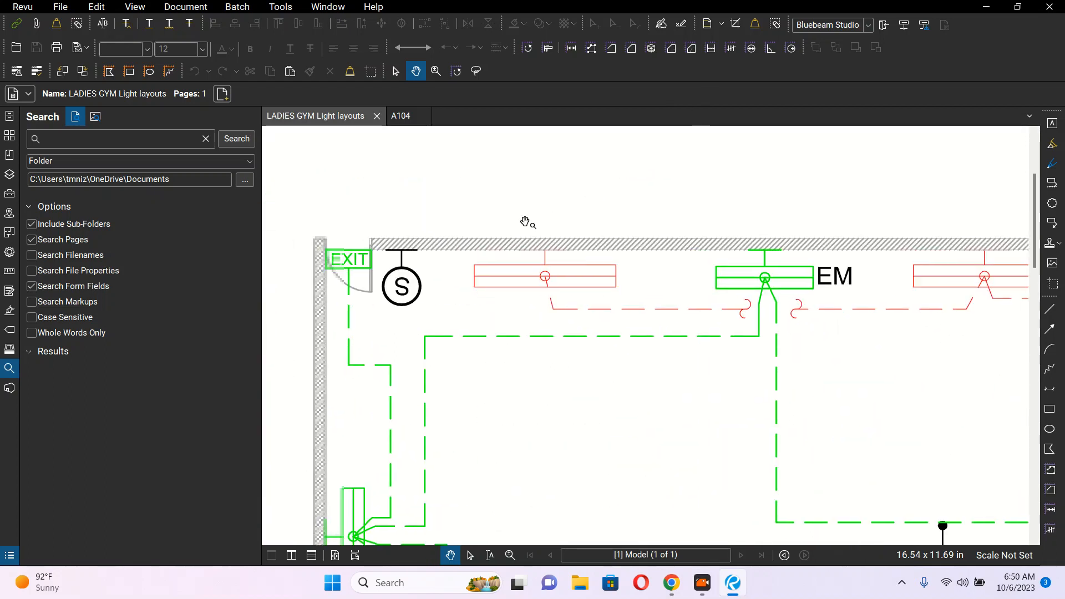
{"action": "left_click", "coordinate": [776, 27]}
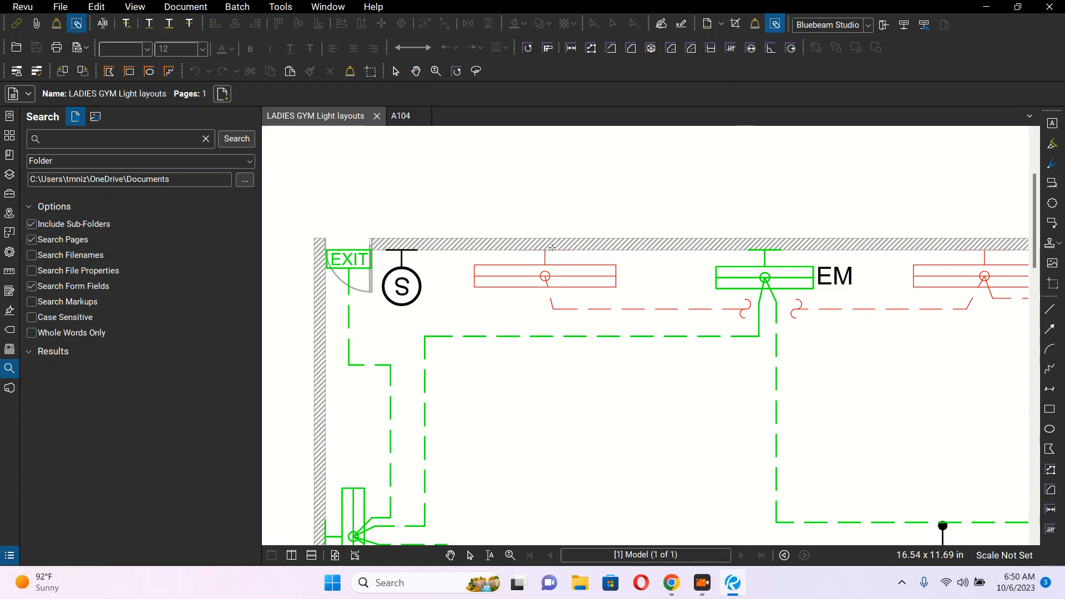
{"action": "scroll", "coordinate": [513, 293], "scroll_direction": "up", "scroll_amount": 1}
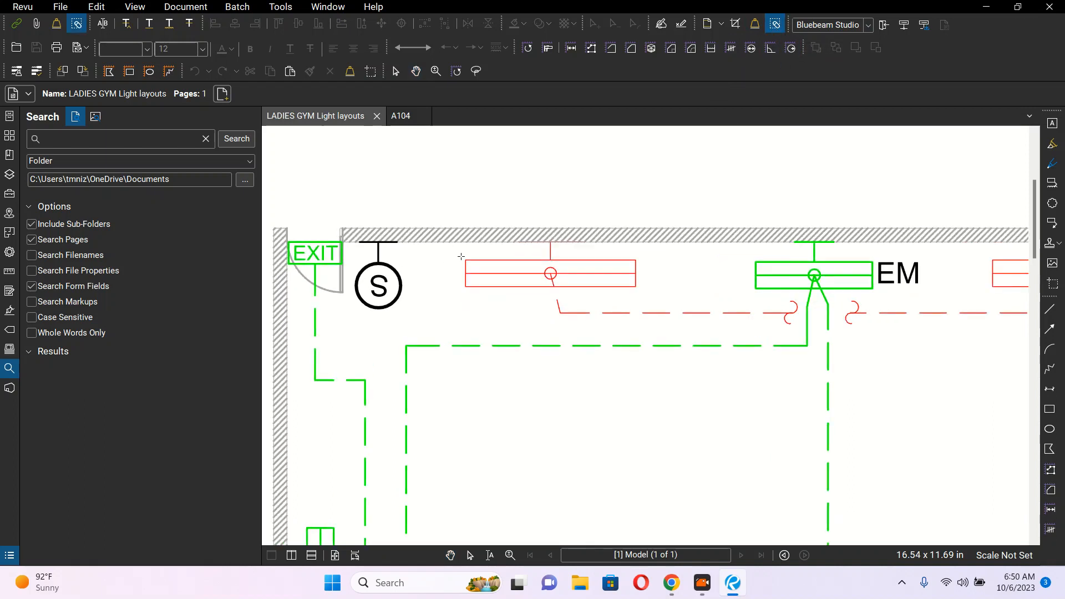
{"action": "scroll", "coordinate": [590, 302], "scroll_direction": "down", "scroll_amount": 3}
{"action": "scroll", "coordinate": [712, 354], "scroll_direction": "up", "scroll_amount": 3}
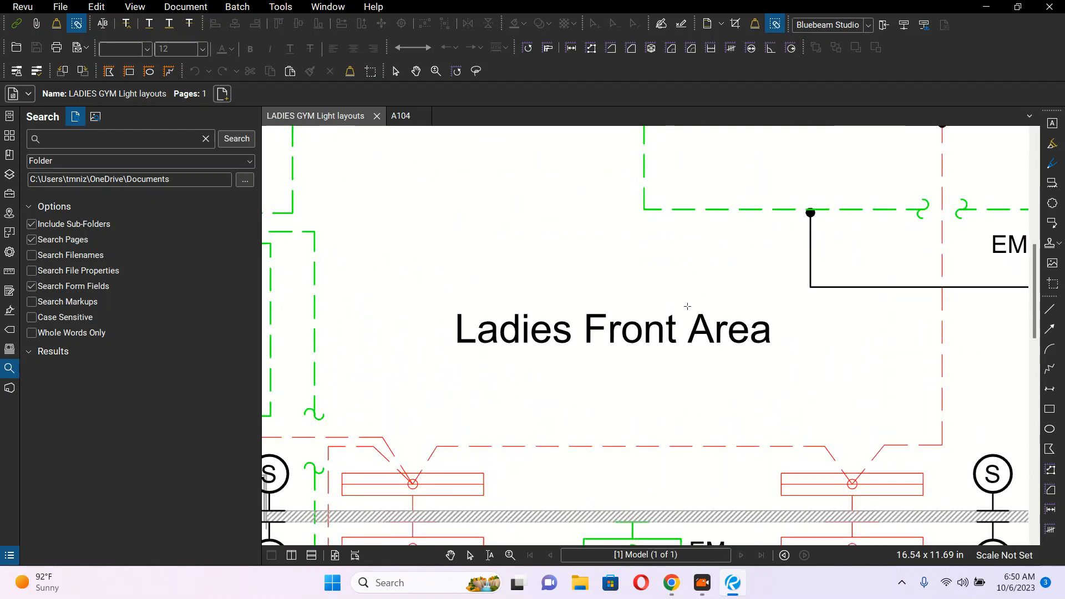
{"action": "left_click_drag", "start_coordinate": [687, 306], "coordinate": [780, 368]}
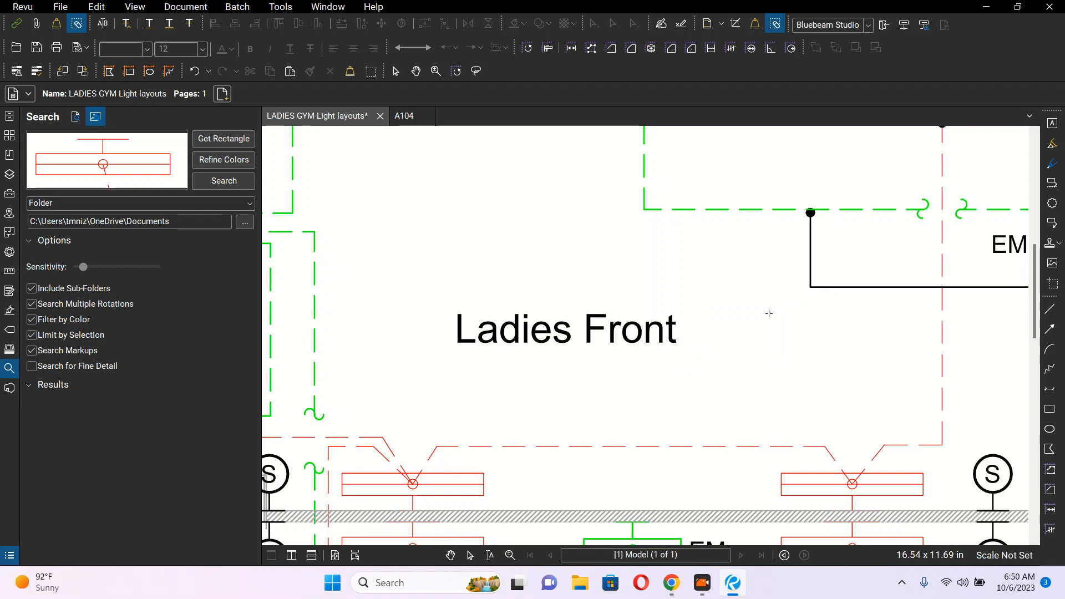
{"action": "scroll", "coordinate": [710, 331], "scroll_direction": "down", "scroll_amount": 2}
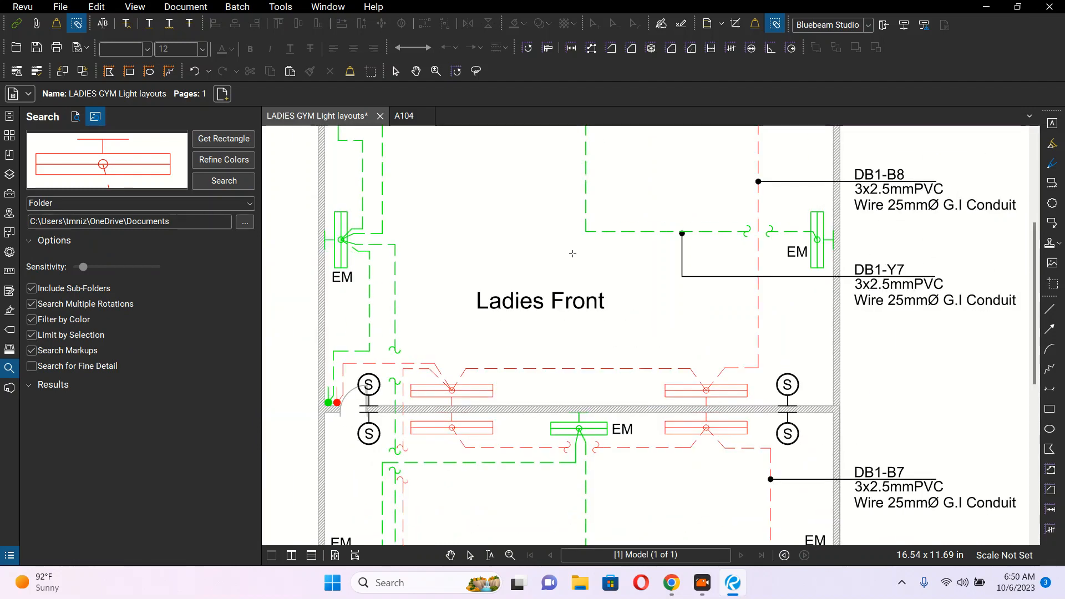
{"action": "left_click_drag", "start_coordinate": [530, 335], "coordinate": [511, 373]}
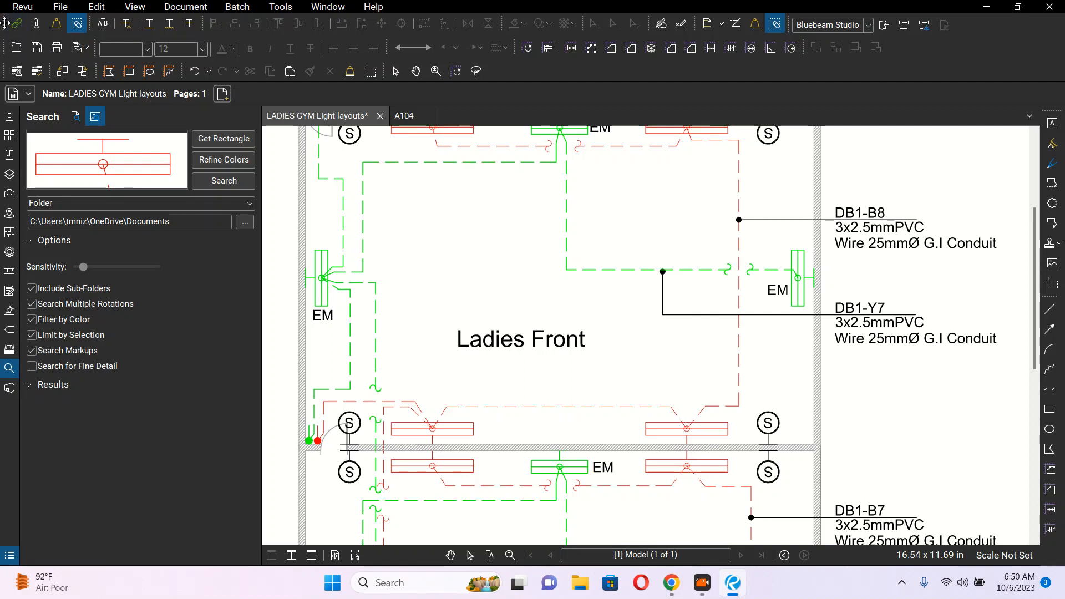
Step: Review the window's panel display options, and move the content-editing toolbar and return it to its original place
{"action": "left_click", "coordinate": [333, 6]}
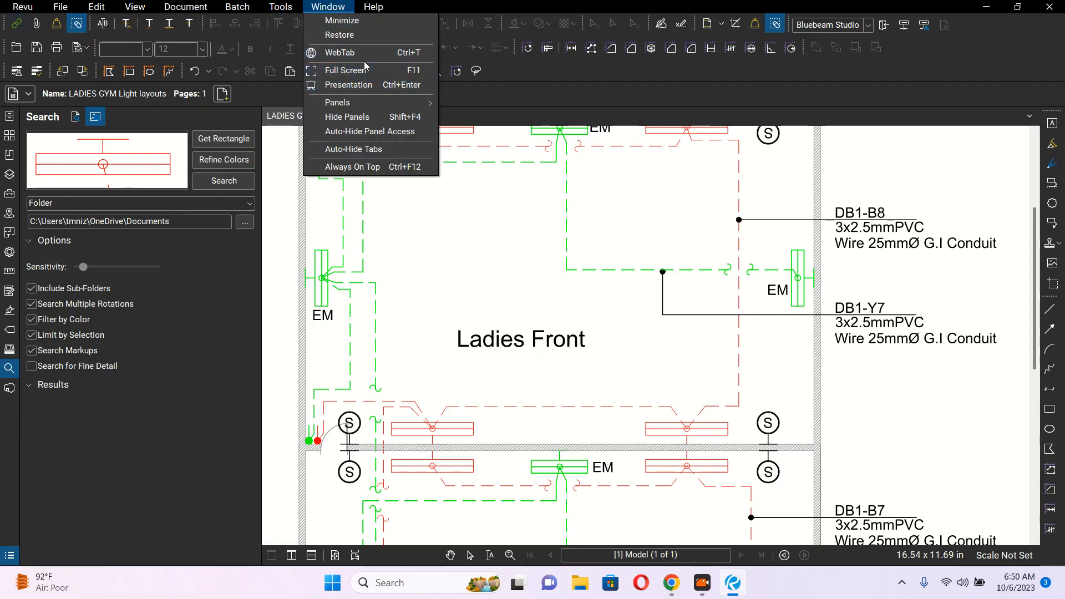
{"action": "mouse_move", "coordinate": [392, 103]}
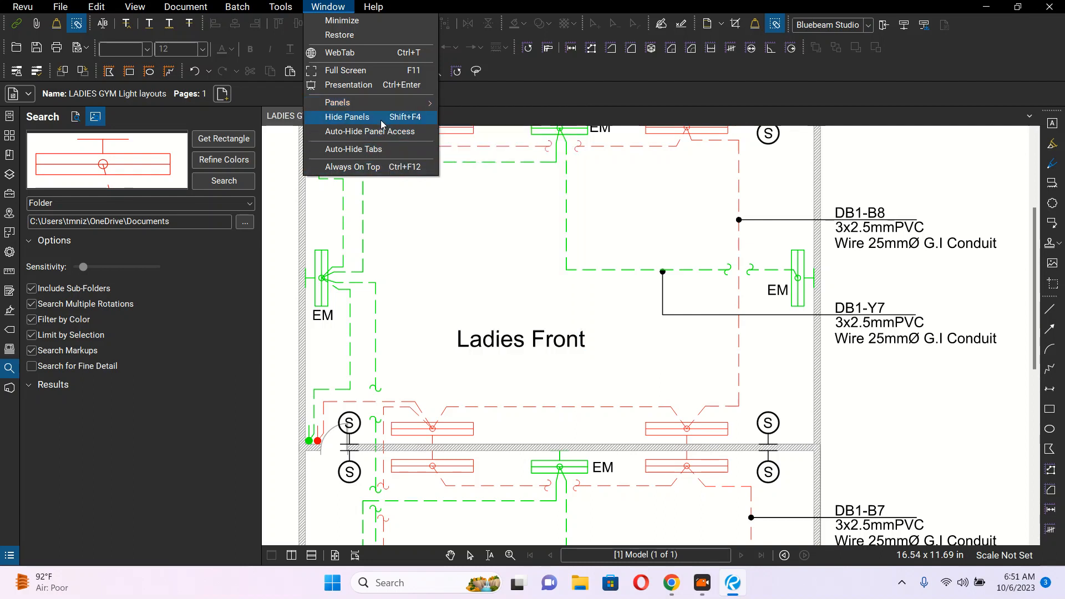
{"action": "left_click", "coordinate": [581, 107]}
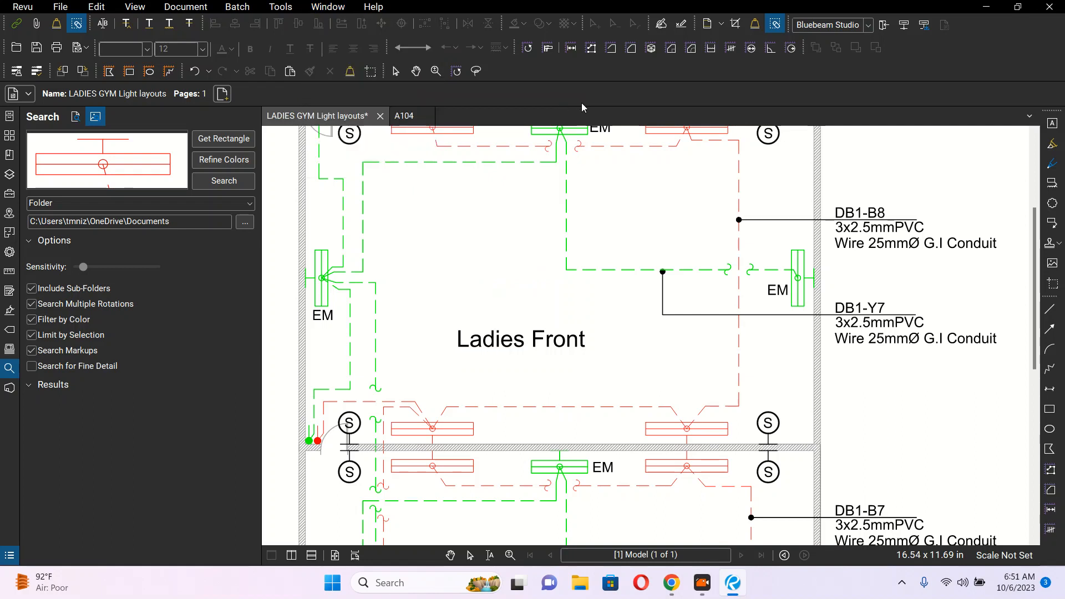
{"action": "left_click_drag", "start_coordinate": [5, 24], "coordinate": [249, 140]}
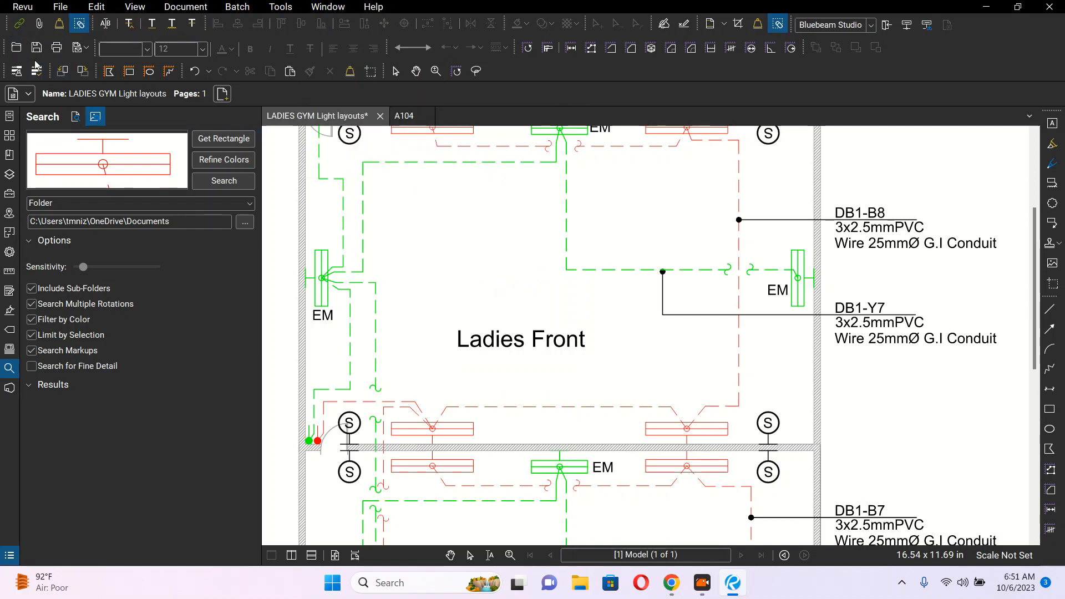
{"action": "left_click_drag", "start_coordinate": [6, 24], "coordinate": [709, 29]}
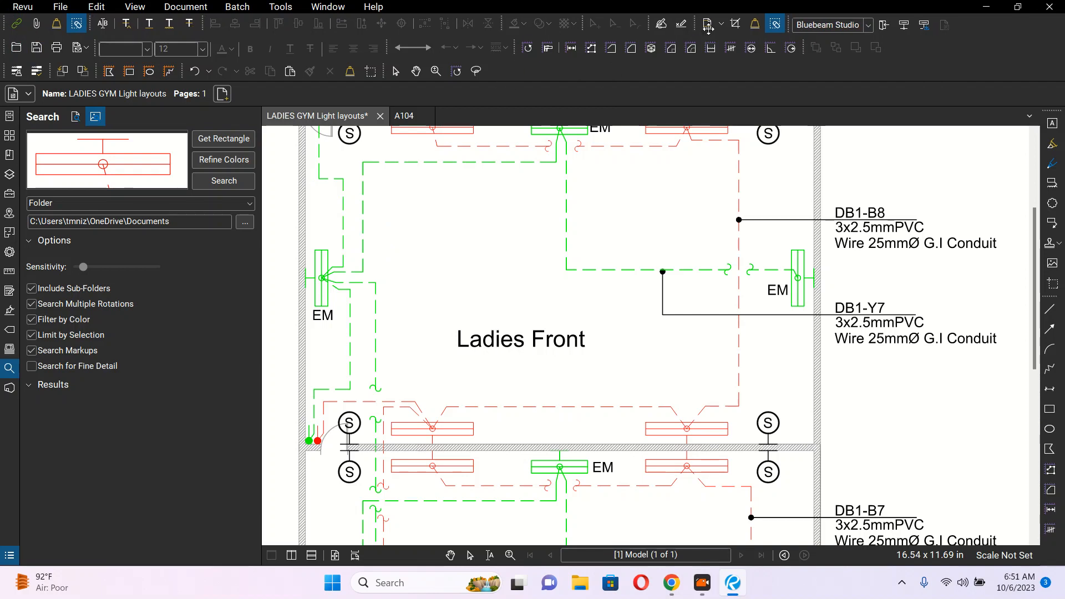
Step: Try adding text in the AcadEref font inside the "Ladies Front" room label with the Edit Text tool
{"action": "left_click", "coordinate": [80, 31]}
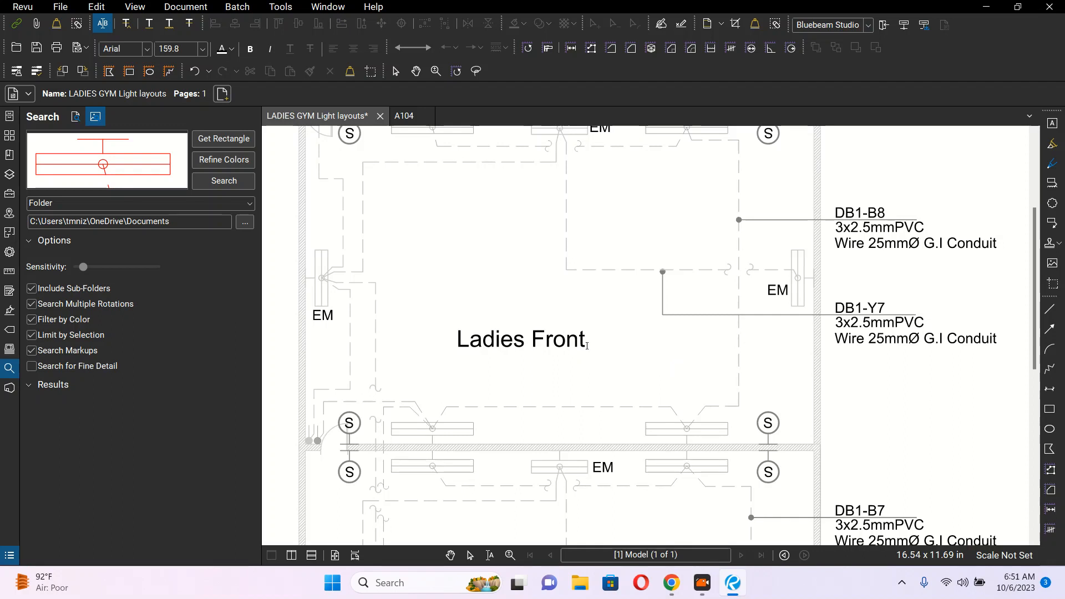
{"action": "key", "text": "Return"}
{"action": "key", "text": "BackSpace"}
{"action": "left_click", "coordinate": [145, 49]}
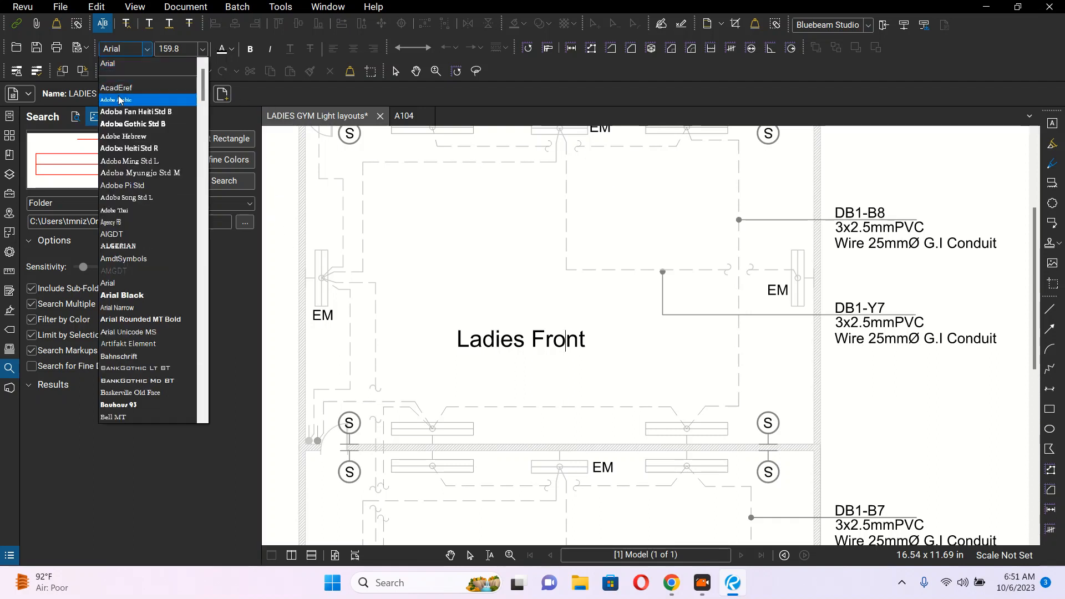
{"action": "left_click", "coordinate": [117, 87]}
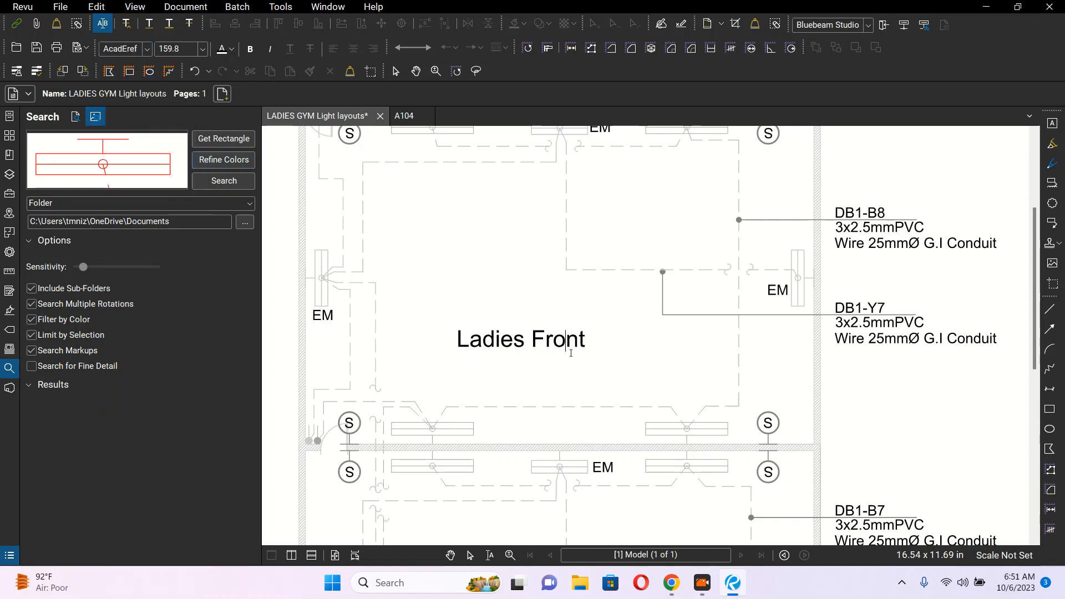
{"action": "left_click", "coordinate": [570, 353]}
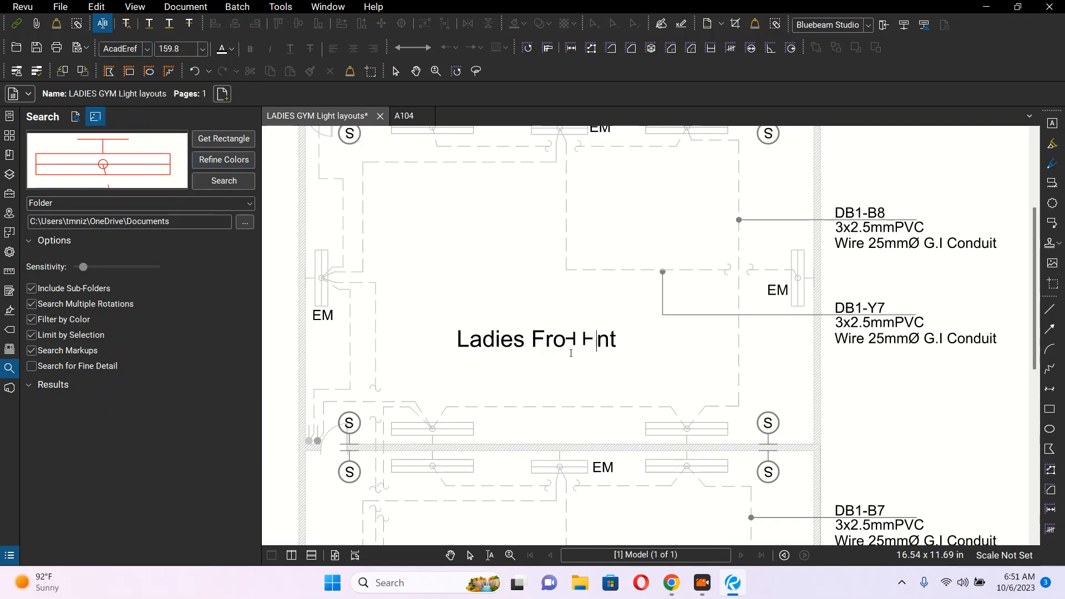
Step: Choose the Arial font and insert an extra "o" in "Front" and an extra "e" in "Ladies" in the room label
{"action": "left_click", "coordinate": [147, 51]}
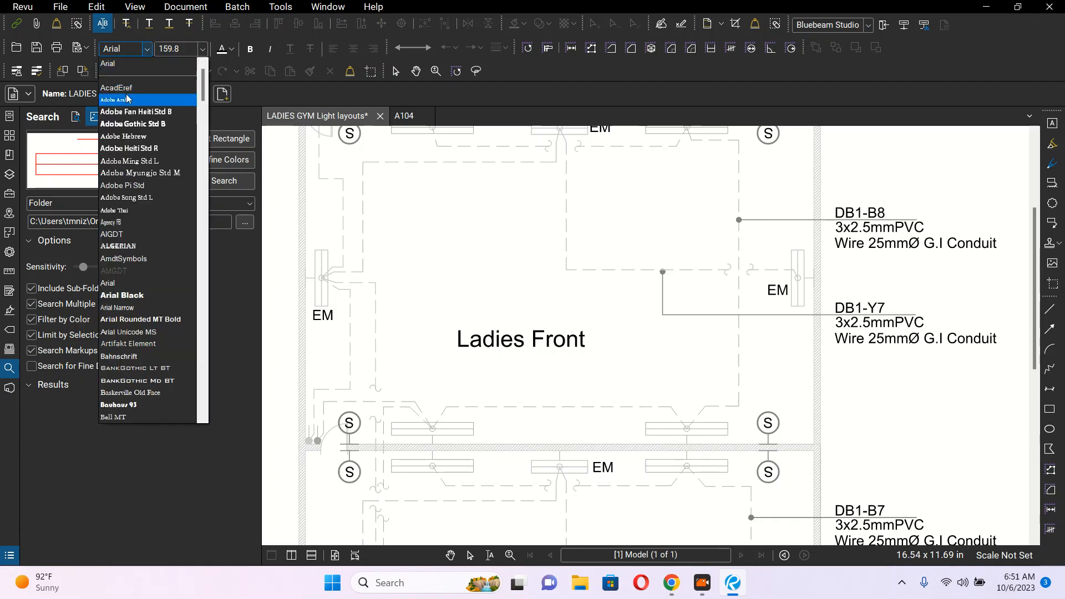
{"action": "left_click", "coordinate": [125, 67]}
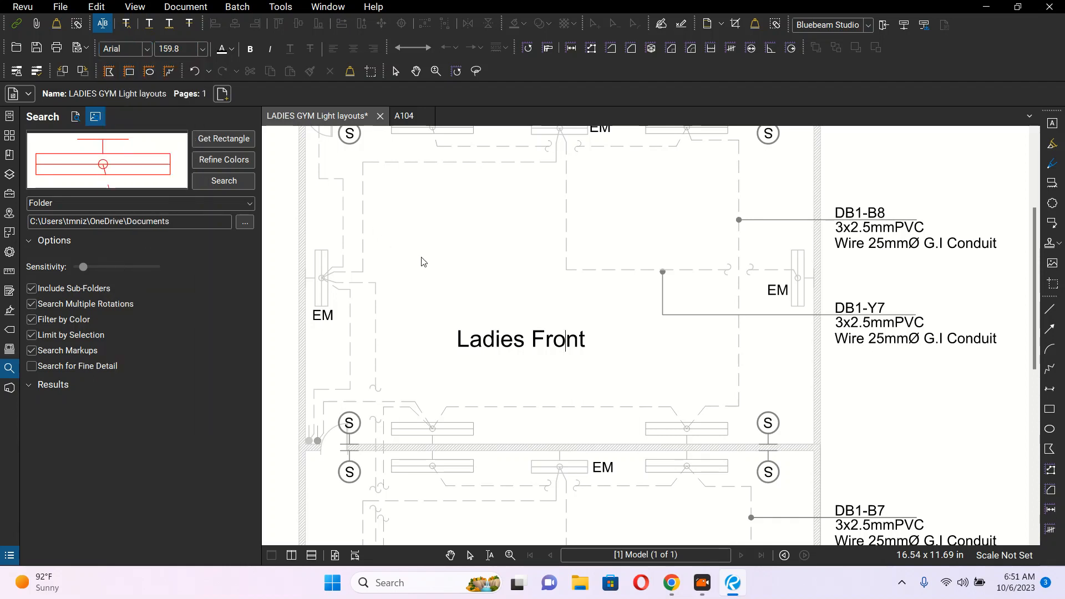
{"action": "type", "text": "o"}
{"action": "left_click", "coordinate": [508, 346]}
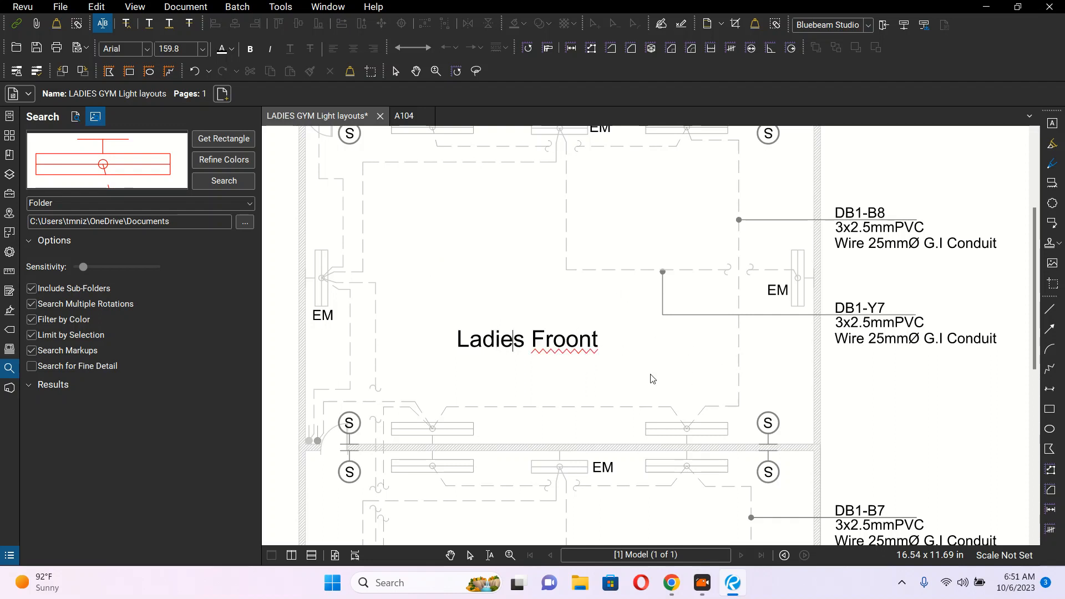
{"action": "type", "text": "e"}
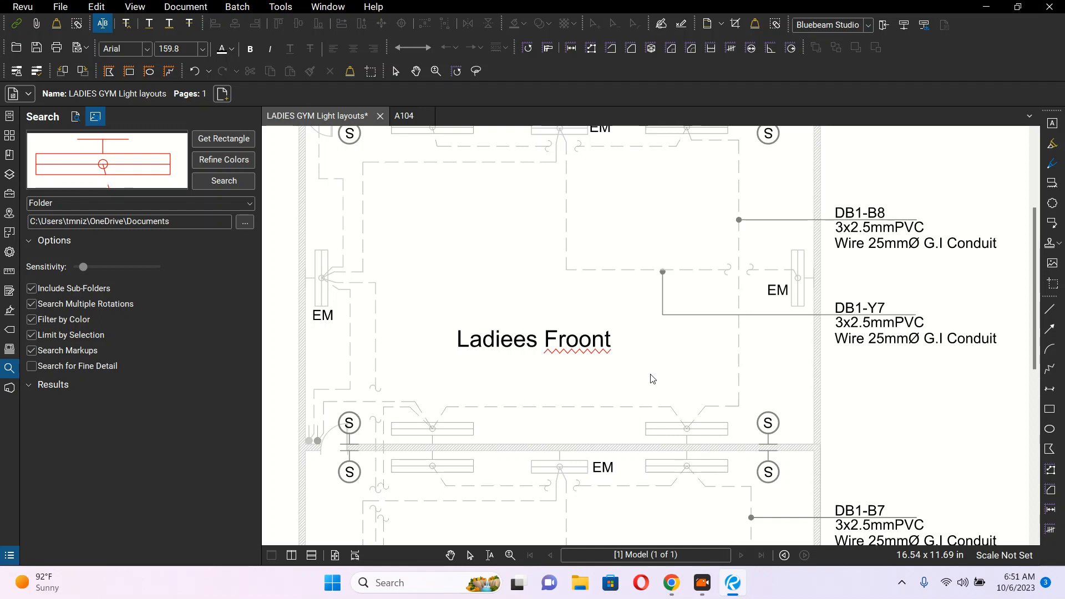
Step: Delete letters from the misspelled room label so that it reads "Ladie Front"
{"action": "left_click", "coordinate": [581, 345]}
{"action": "right_click", "coordinate": [583, 344]}
{"action": "left_click", "coordinate": [614, 344]}
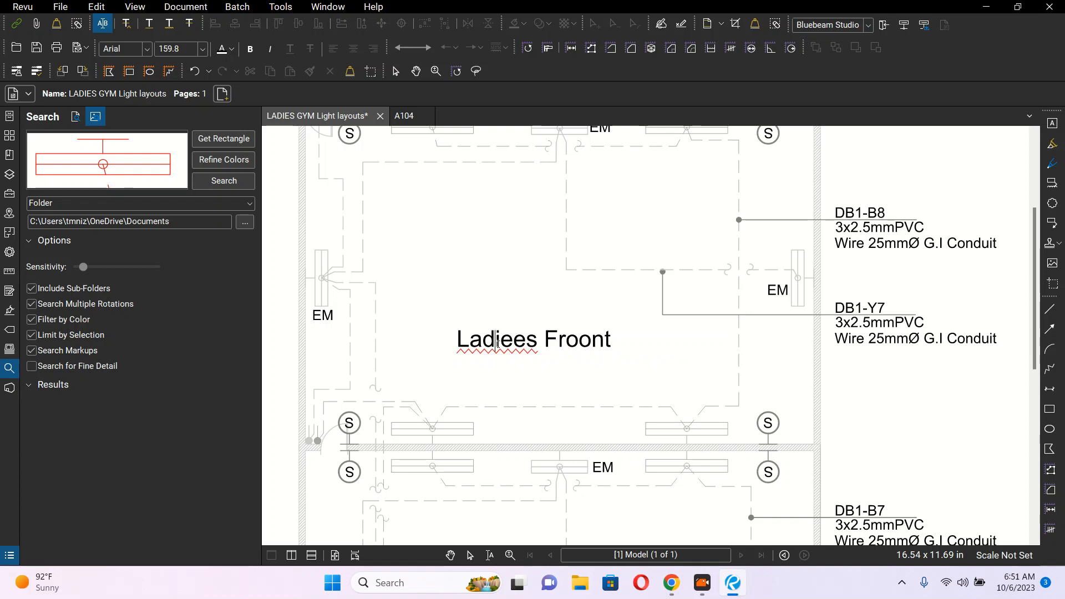
{"action": "right_click", "coordinate": [497, 341]}
{"action": "left_click", "coordinate": [527, 342]}
{"action": "key", "text": "BackSpace"}
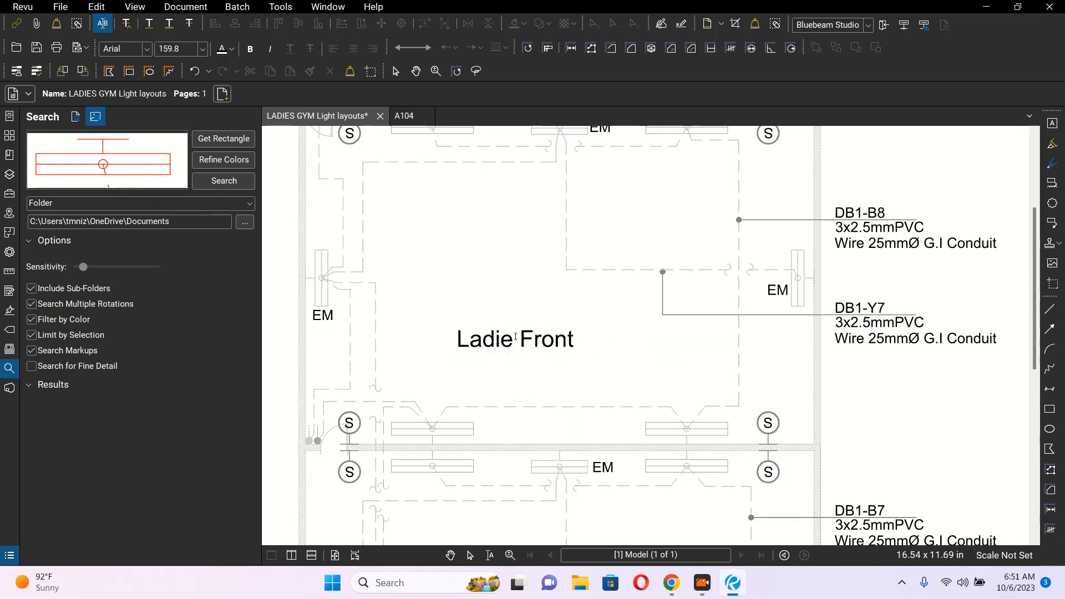
Step: Append "-y8" to the DB1-Y7 circuit label and return to the Select tool
{"action": "double_click", "coordinate": [889, 307]}
{"action": "type", "text": "-y8"}
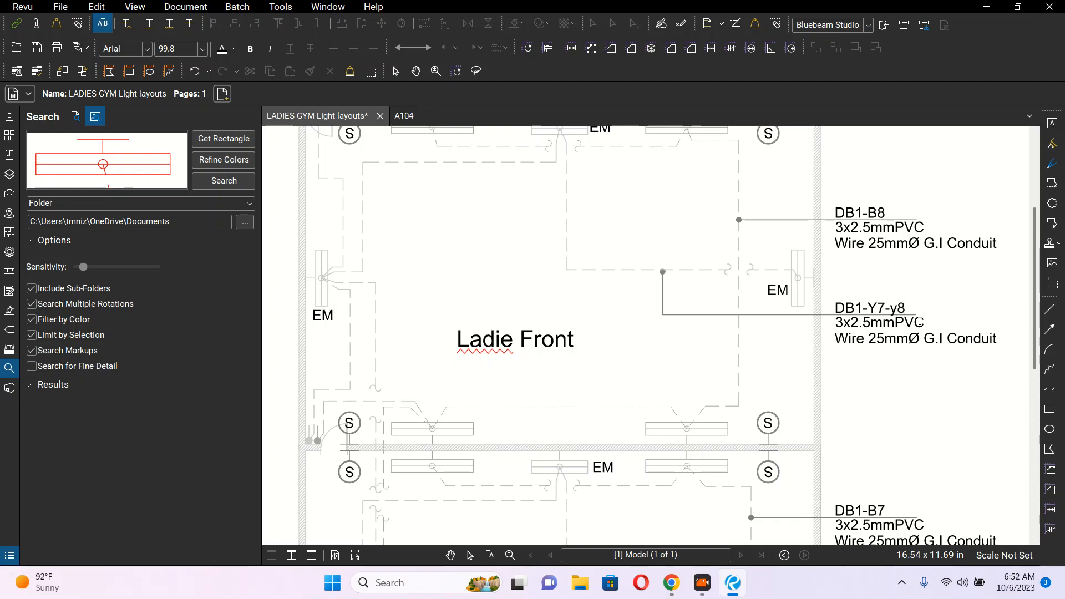
{"action": "left_click", "coordinate": [471, 555]}
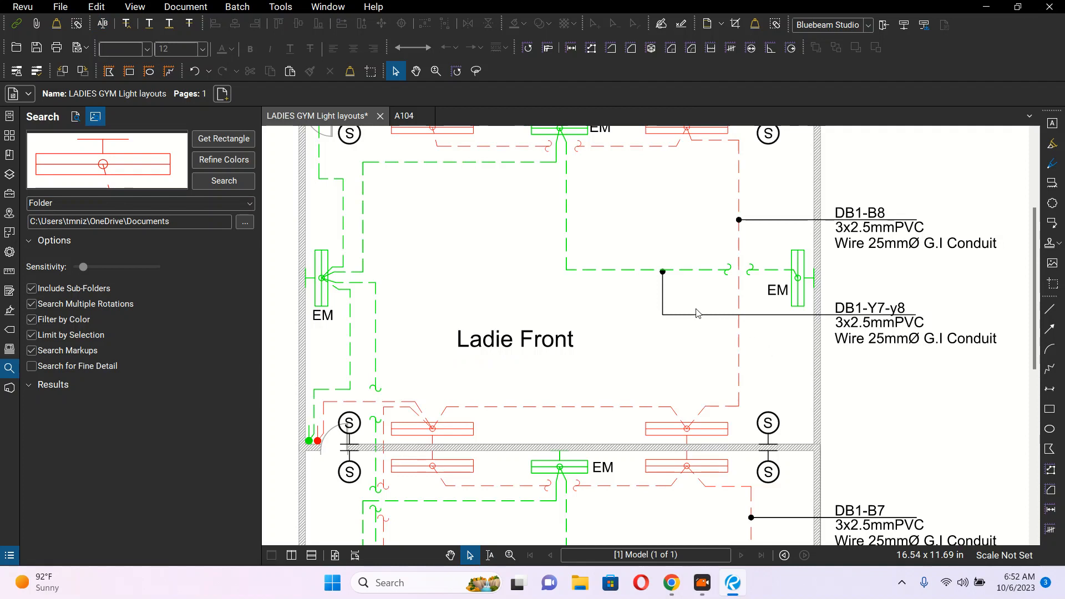
{"action": "scroll", "coordinate": [533, 305], "scroll_direction": "down", "scroll_amount": 2}
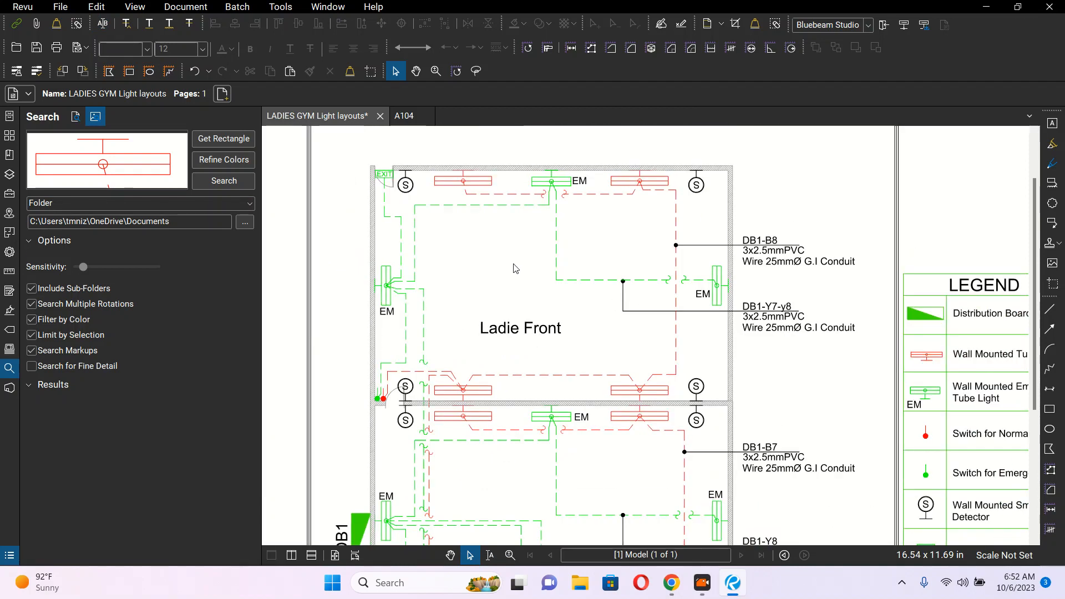
{"action": "left_click_drag", "start_coordinate": [511, 276], "coordinate": [509, 295]}
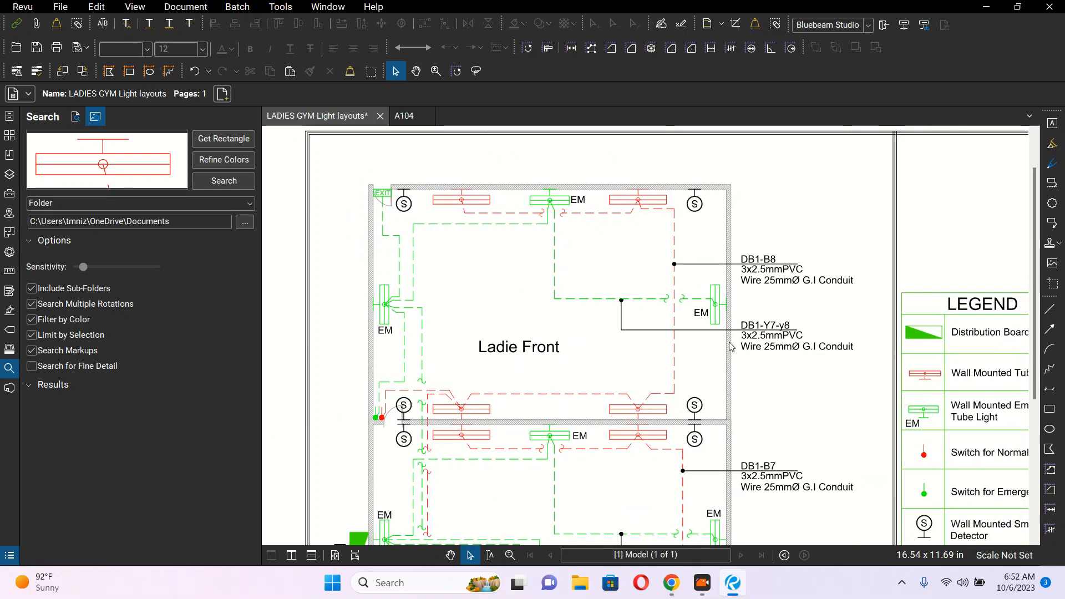
{"action": "scroll", "coordinate": [857, 330], "scroll_direction": "up", "scroll_amount": 2}
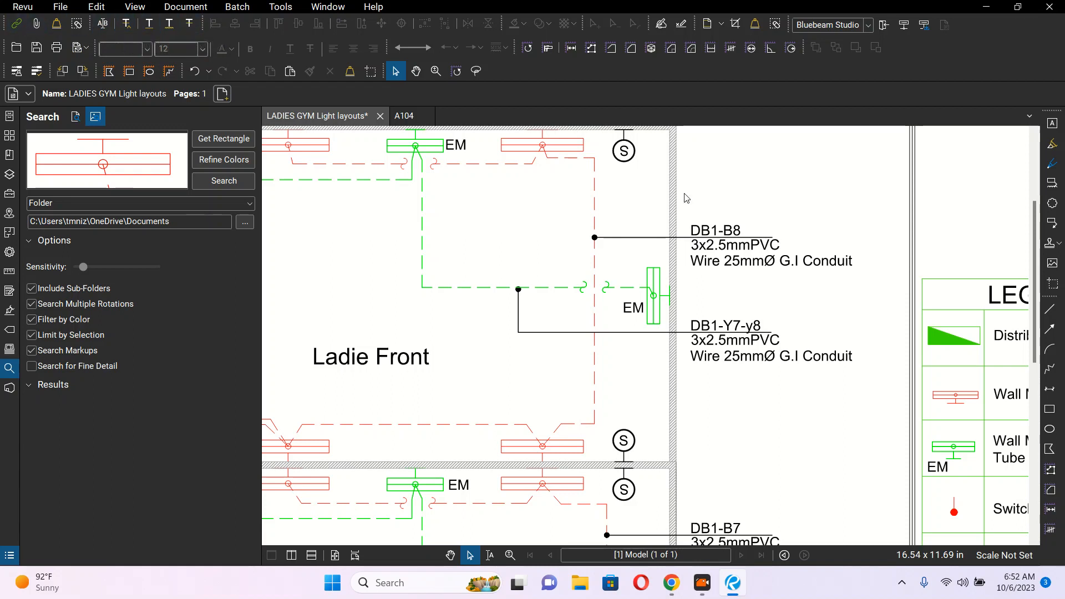
{"action": "scroll", "coordinate": [640, 202], "scroll_direction": "up", "scroll_amount": 3}
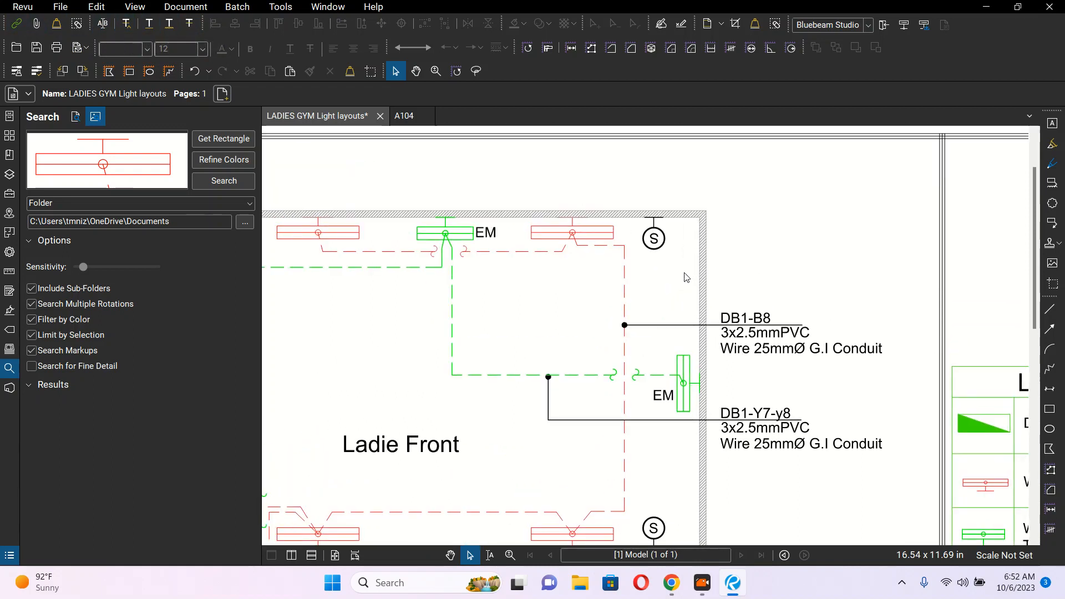
{"action": "scroll", "coordinate": [686, 276], "scroll_direction": "down", "scroll_amount": 3}
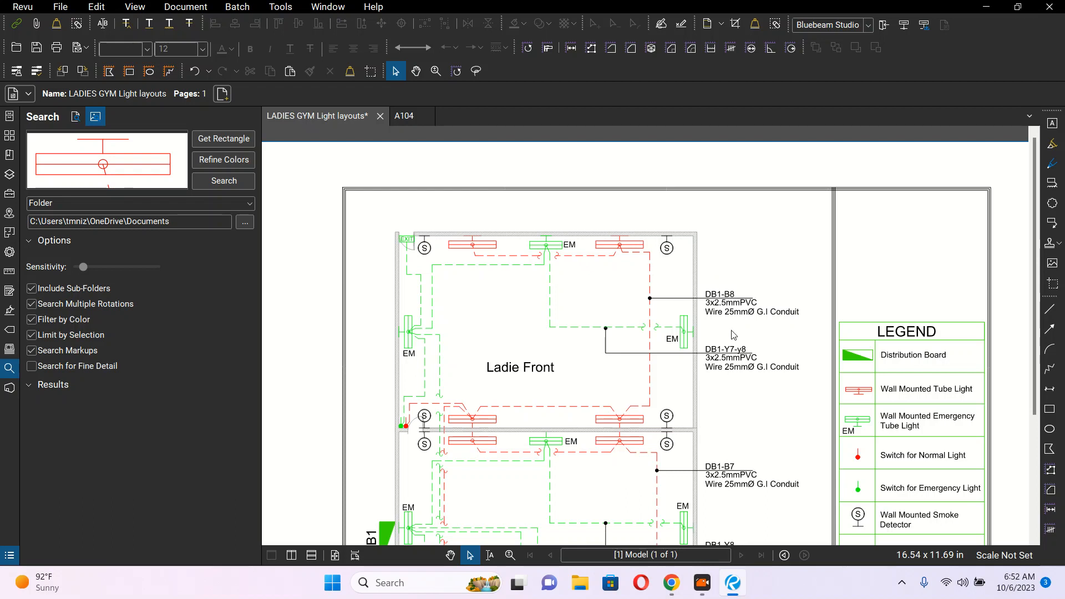
Step: Close the A104 and LADIES GYM Light layouts documents, discarding the unsaved changes
{"action": "left_click", "coordinate": [427, 116]}
{"action": "left_click", "coordinate": [379, 116]}
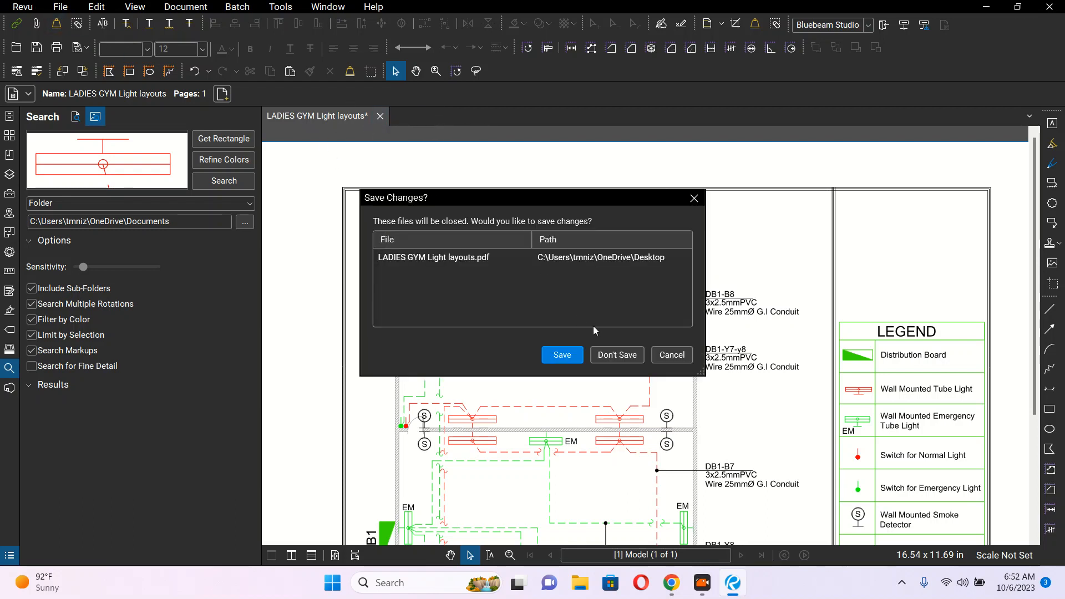
{"action": "left_click", "coordinate": [618, 355]}
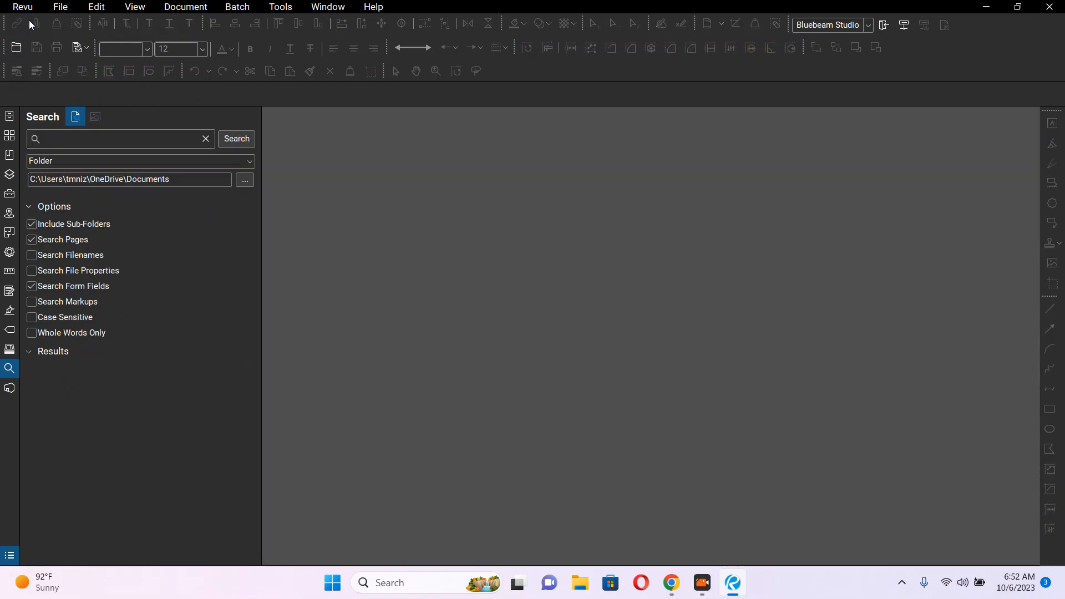
Step: Browse the Downloads folder for a PDF to open and preview two drawings, including KOTLA LANGRYAL 1 -Model.pdf
{"action": "left_click", "coordinate": [60, 7]}
{"action": "left_click", "coordinate": [72, 45]}
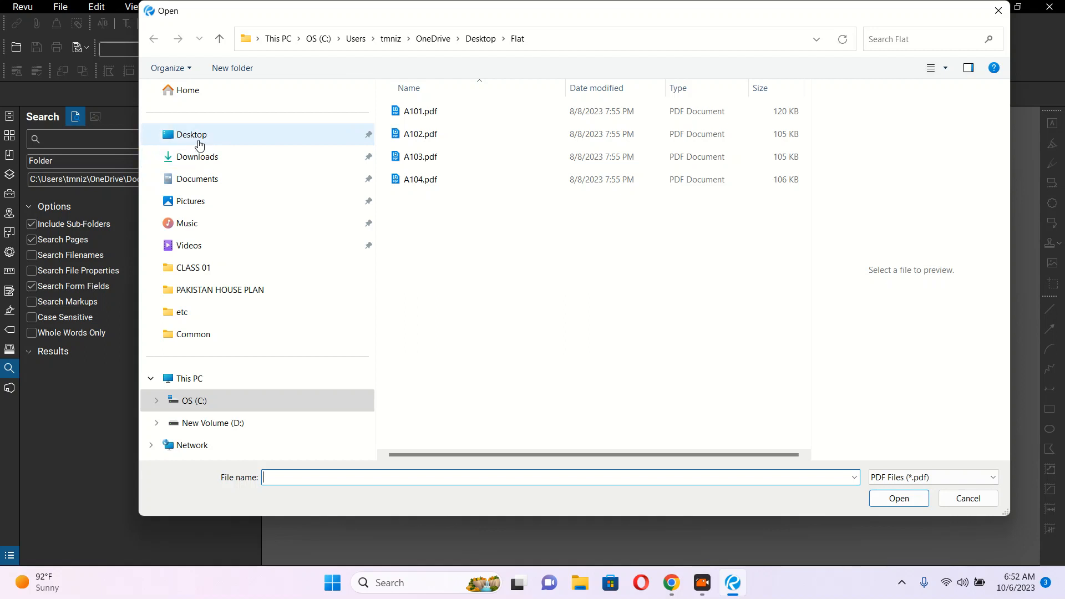
{"action": "left_click", "coordinate": [206, 162]}
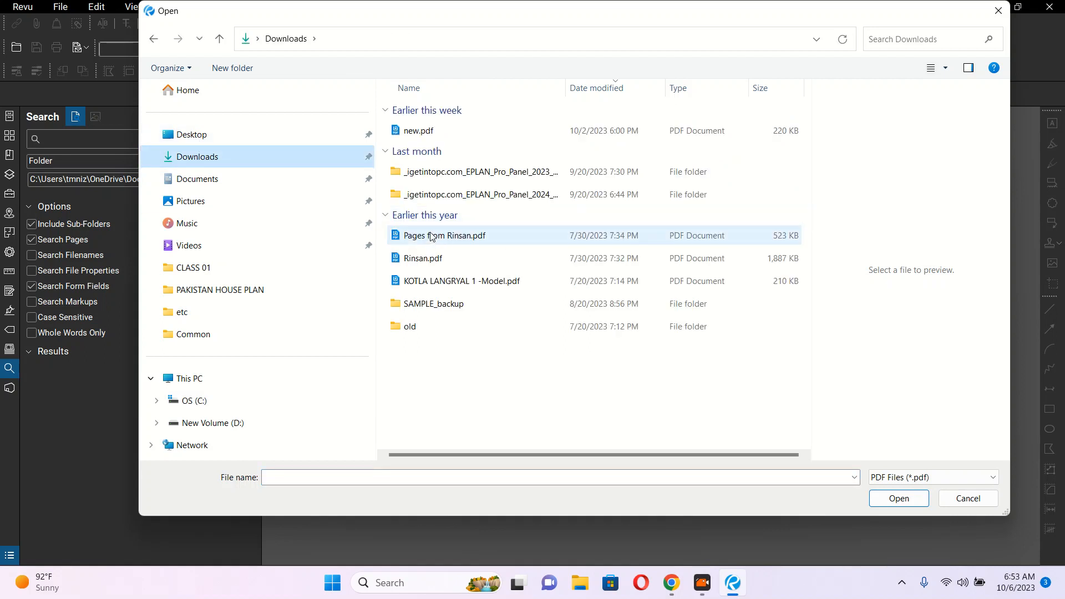
{"action": "left_click", "coordinate": [451, 238]}
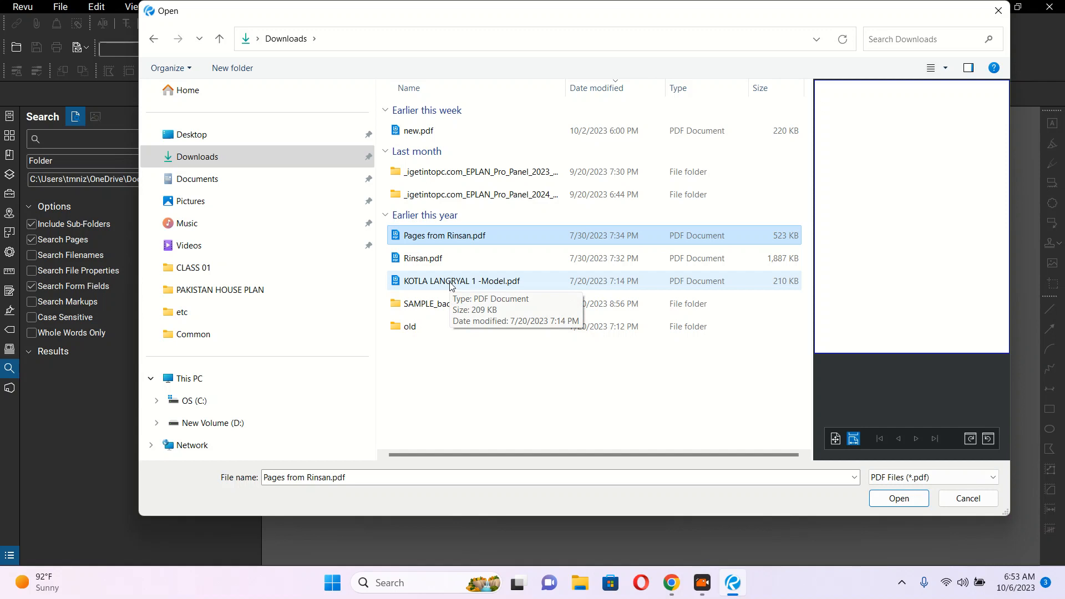
{"action": "left_click", "coordinate": [452, 283]}
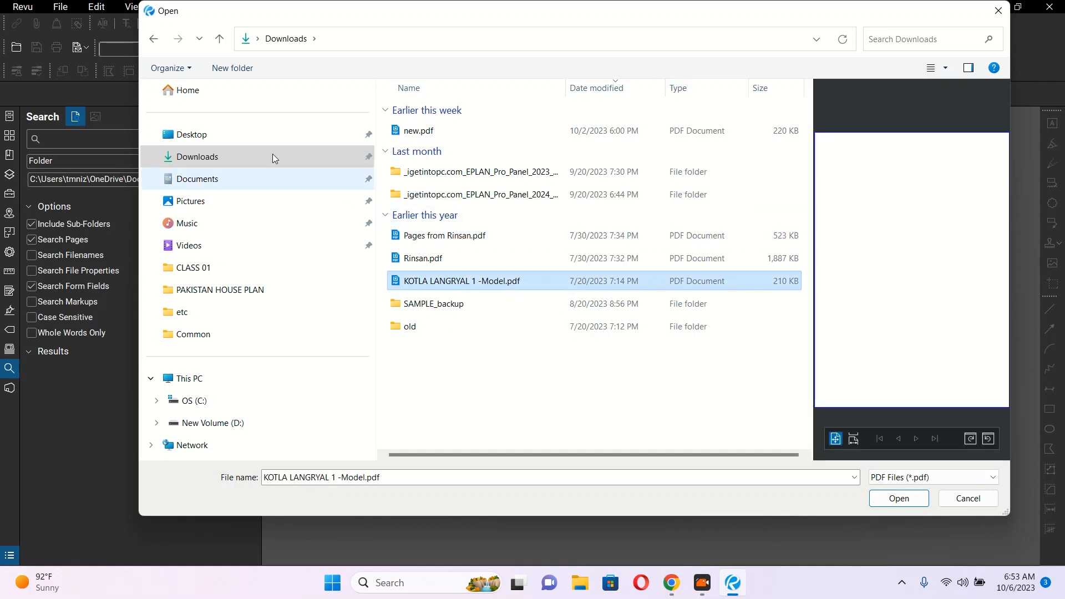
Step: Look through the SALOON 10-2-23 and Saloon 06-29-2023 folders on the Desktop for a PDF to open
{"action": "left_click", "coordinate": [195, 143]}
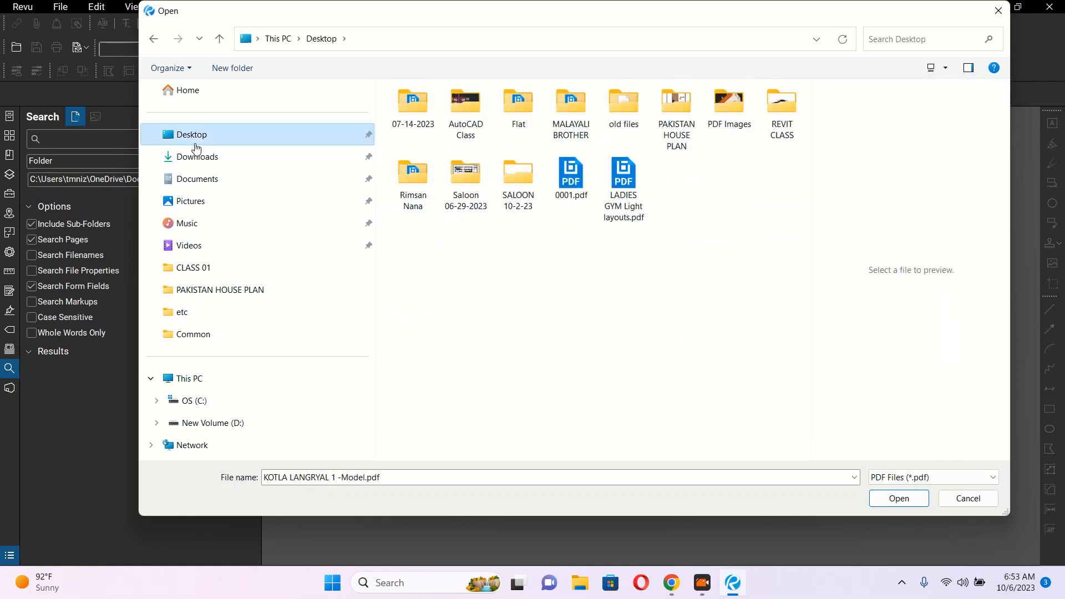
{"action": "double_click", "coordinate": [525, 186]}
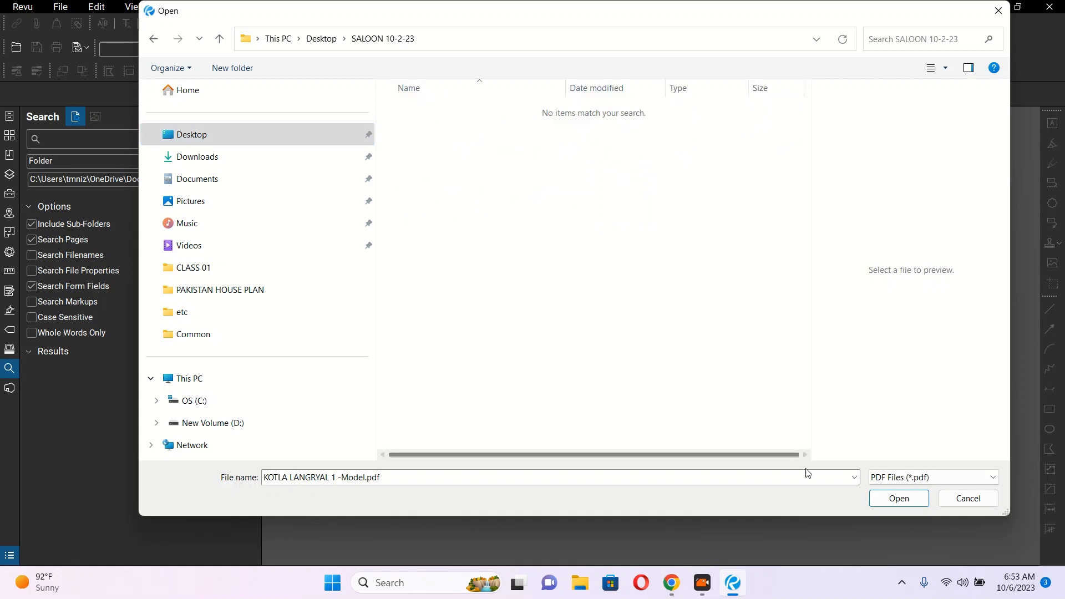
{"action": "left_click", "coordinate": [853, 478]}
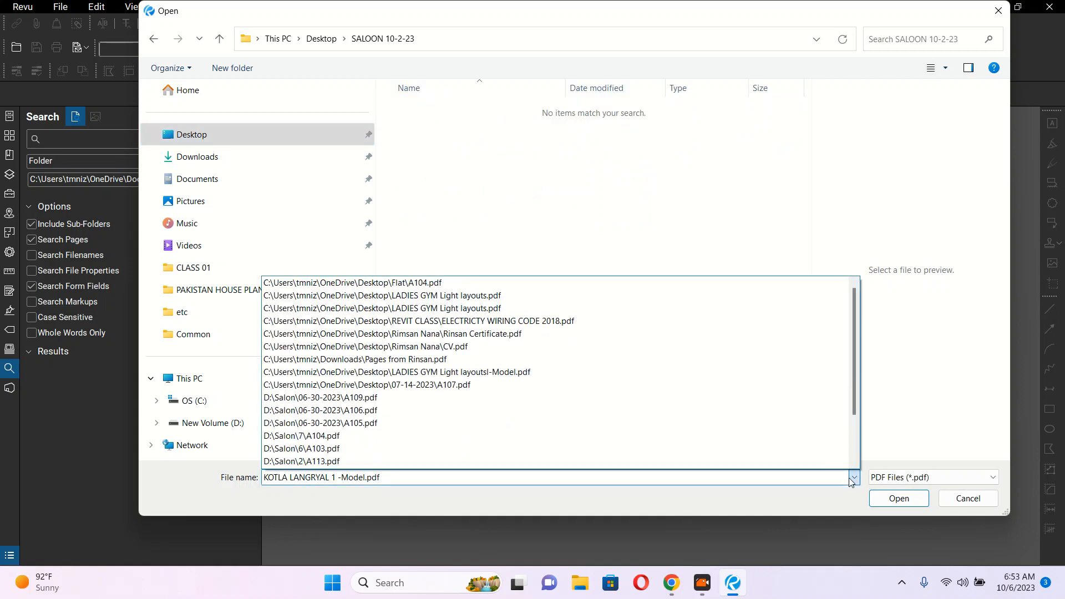
{"action": "left_click", "coordinate": [853, 478]}
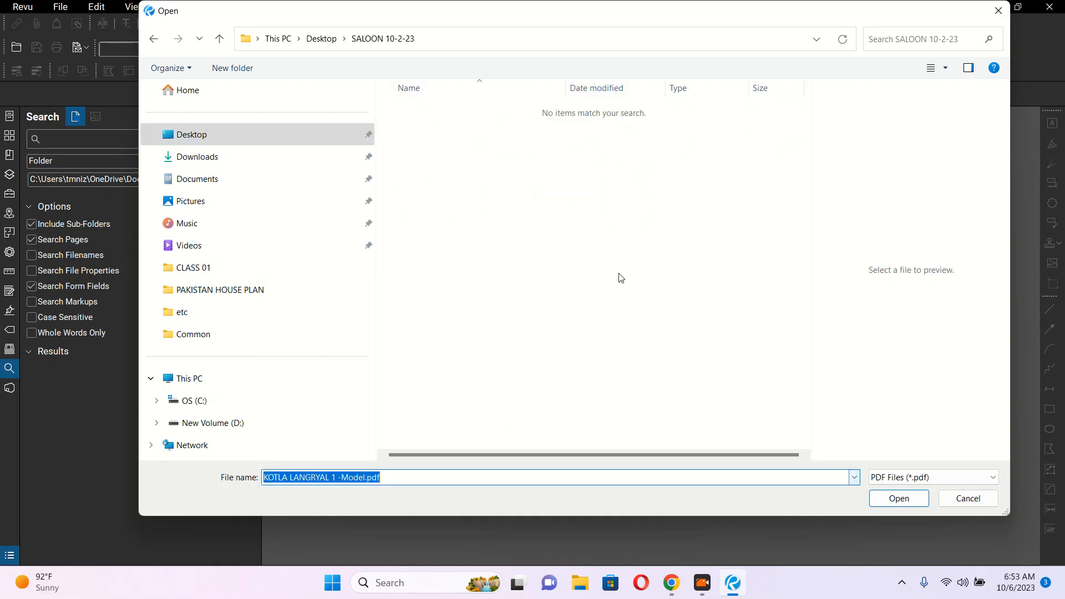
{"action": "left_click", "coordinate": [327, 39]}
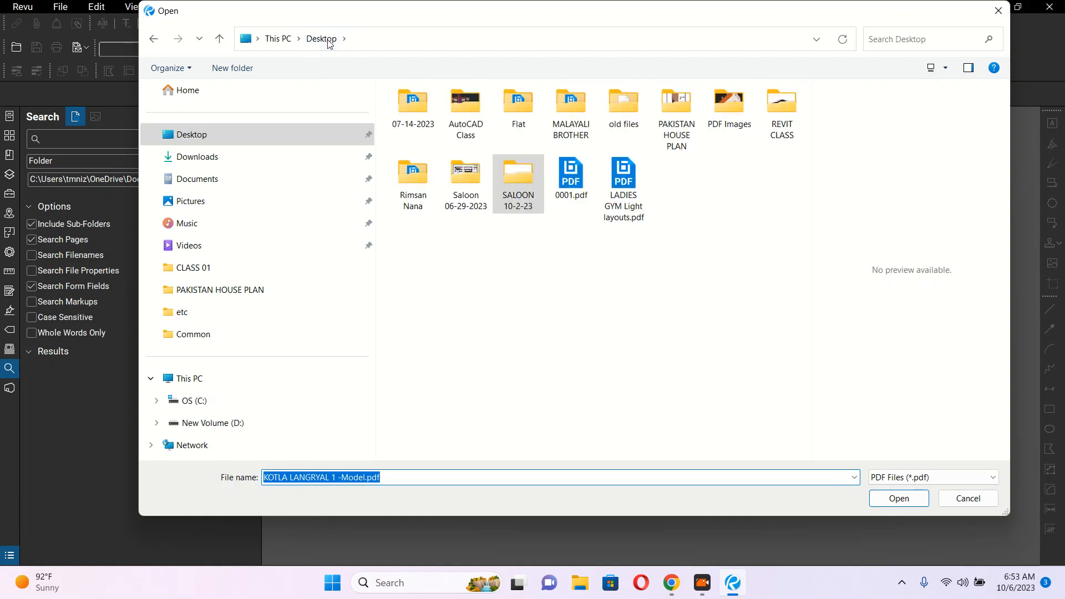
{"action": "double_click", "coordinate": [513, 190]}
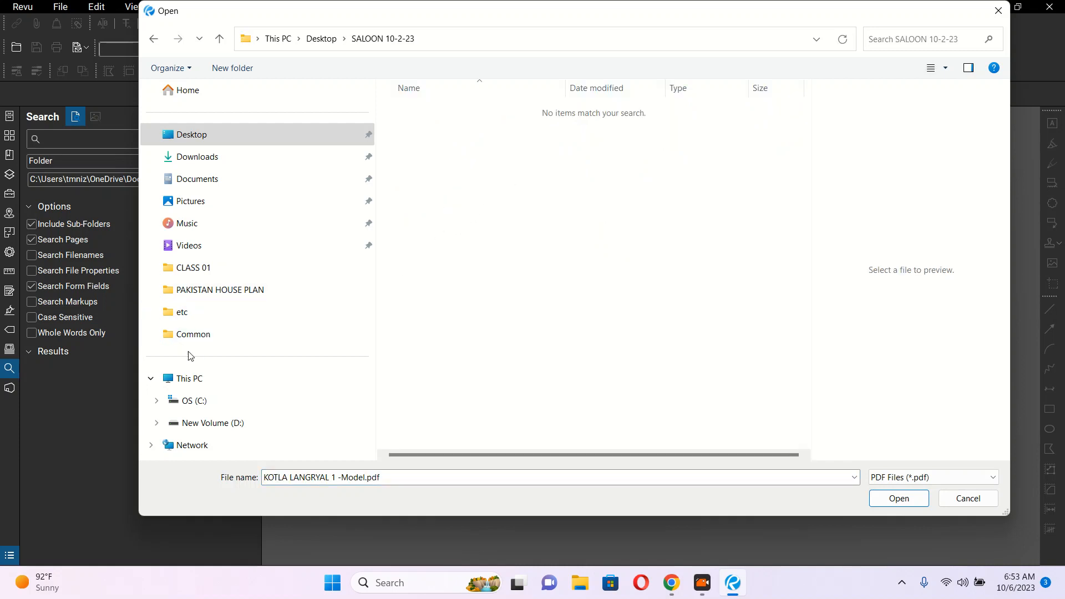
{"action": "left_click", "coordinate": [196, 136]}
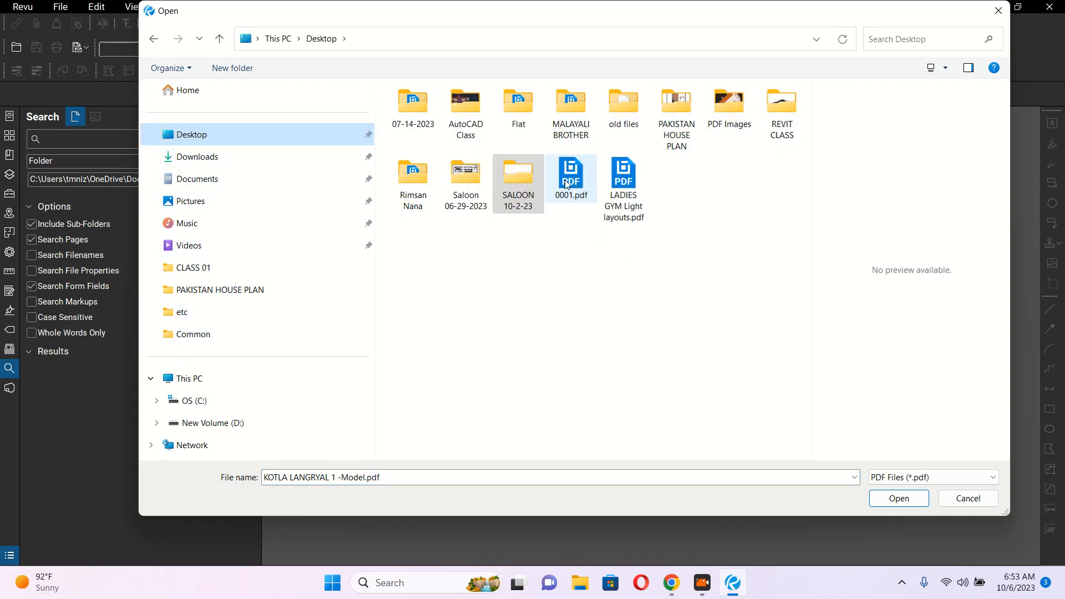
{"action": "double_click", "coordinate": [482, 177]}
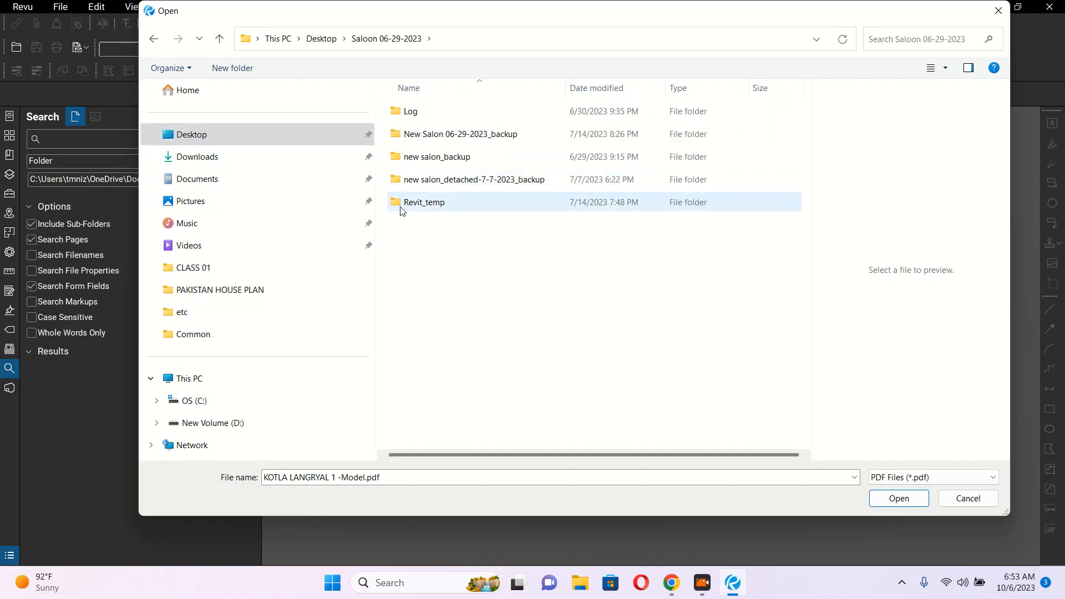
{"action": "left_click", "coordinate": [186, 138]}
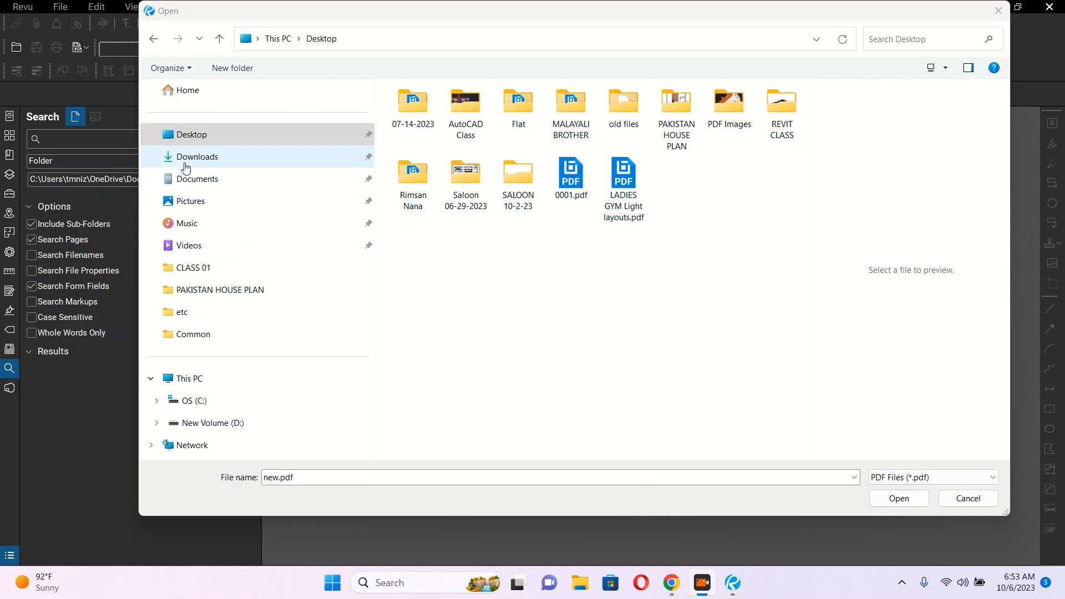
Step: Open new.pdf from the Downloads folder and remove its untitled viewports
{"action": "left_click", "coordinate": [185, 164]}
{"action": "left_click", "coordinate": [423, 132]}
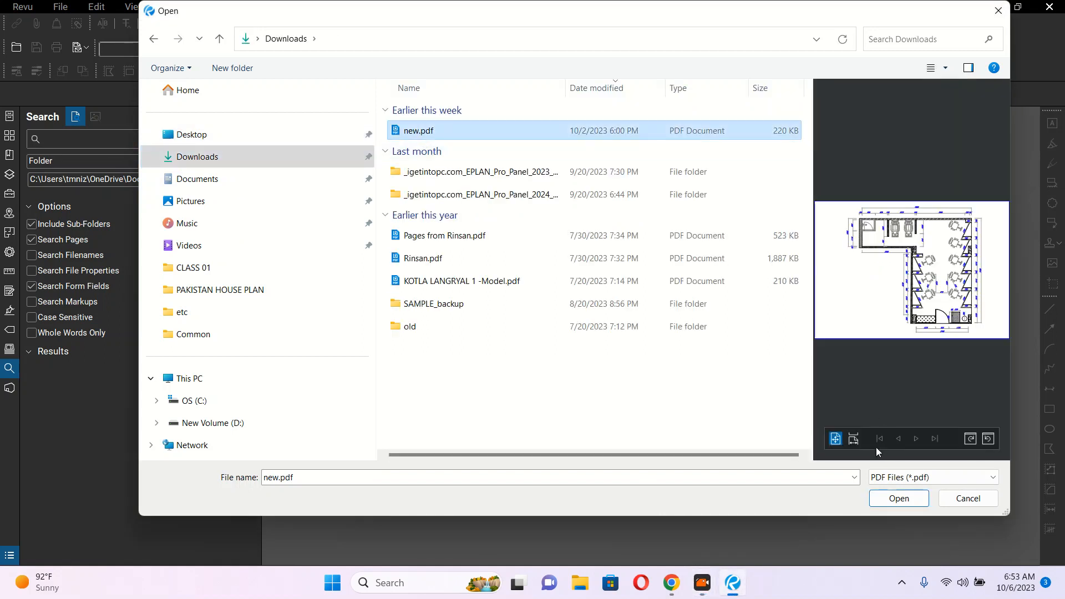
{"action": "left_click", "coordinate": [921, 503]}
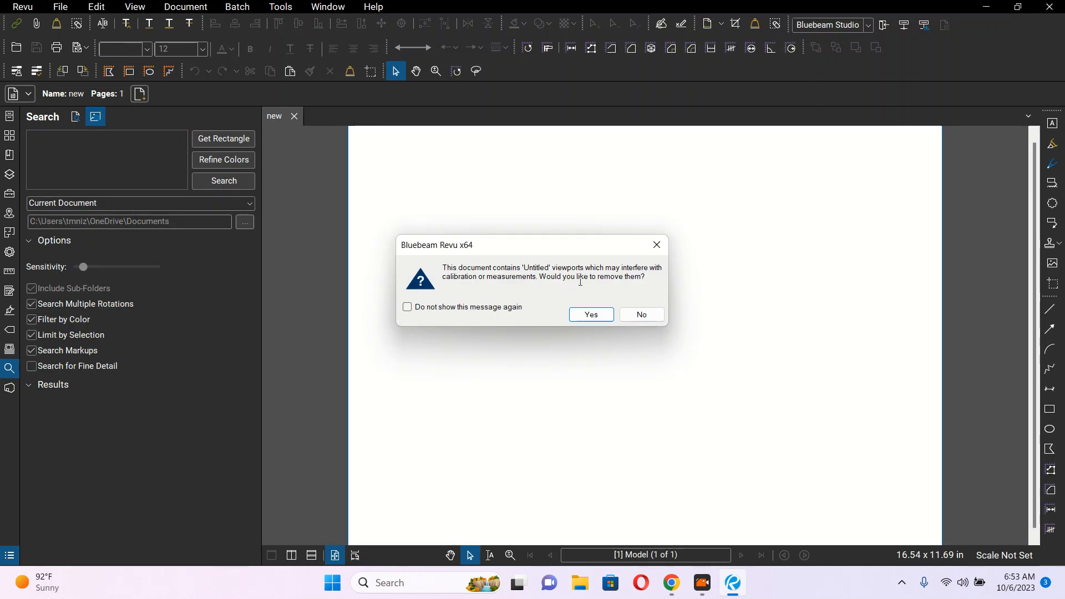
{"action": "left_click", "coordinate": [590, 315]}
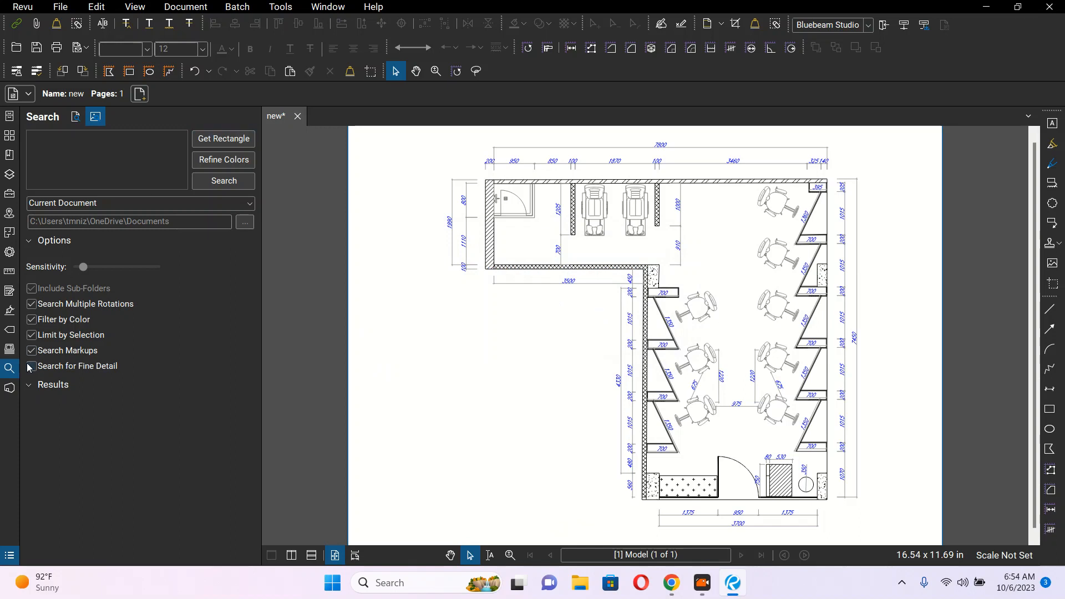
Step: Hide the Search panel and examine the salon plan's walls, column, chairs and dimension labels
{"action": "left_click", "coordinate": [9, 368]}
{"action": "scroll", "coordinate": [488, 277], "scroll_direction": "up", "scroll_amount": 5}
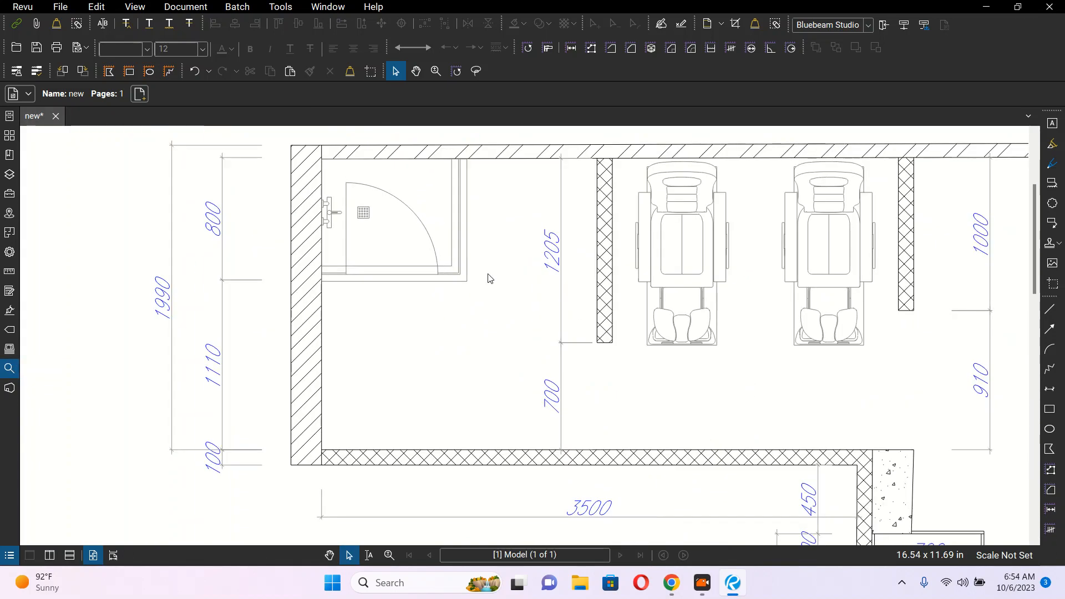
{"action": "scroll", "coordinate": [514, 280], "scroll_direction": "down", "scroll_amount": 3}
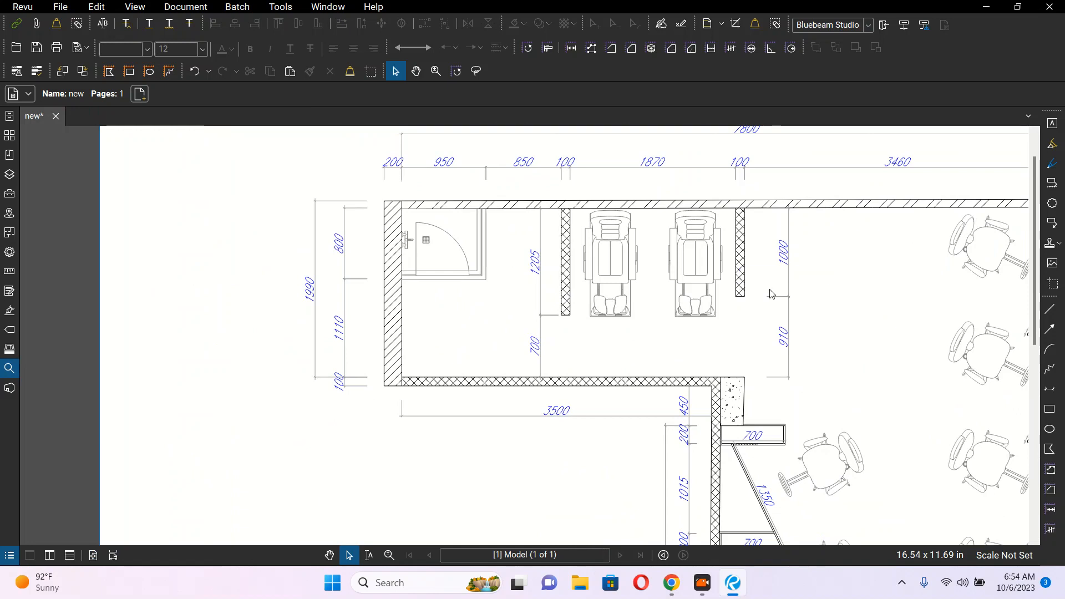
{"action": "mouse_move", "coordinate": [841, 273]}
{"action": "left_mouse_down"}
{"action": "mouse_move", "coordinate": [721, 300]}
{"action": "mouse_move", "coordinate": [600, 305]}
{"action": "left_mouse_up"}
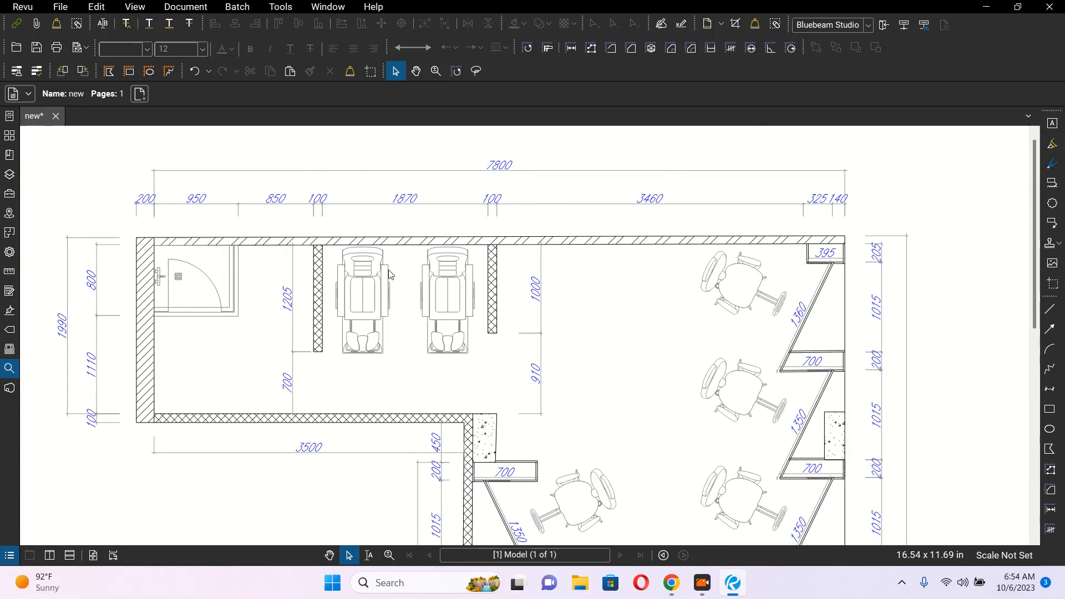
{"action": "left_click_drag", "start_coordinate": [390, 274], "coordinate": [548, 296]}
{"action": "scroll", "coordinate": [477, 270], "scroll_direction": "up", "scroll_amount": 4}
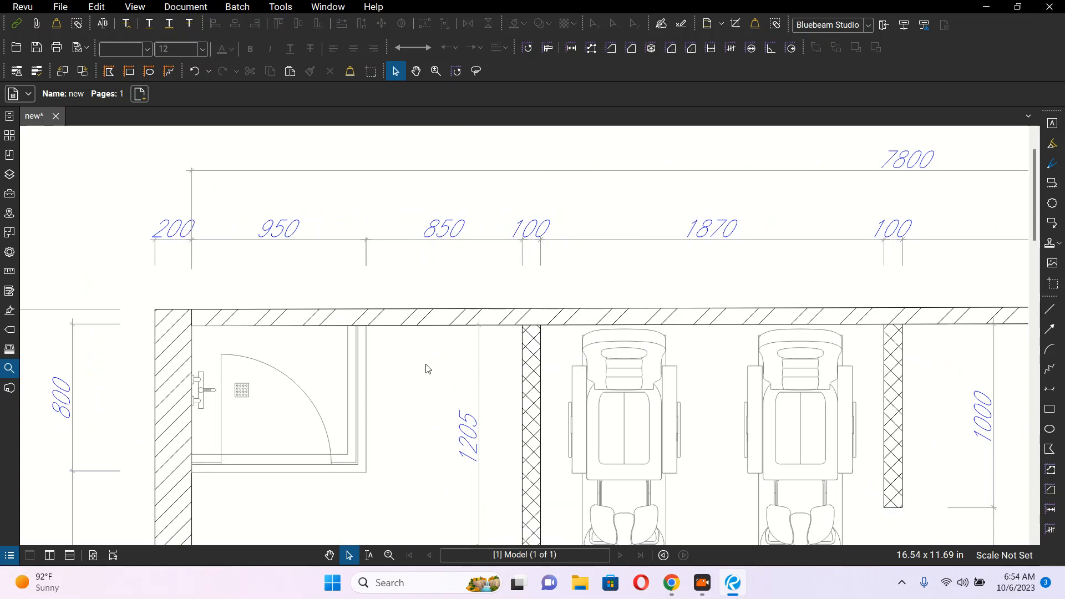
{"action": "scroll", "coordinate": [451, 347], "scroll_direction": "down", "scroll_amount": 2}
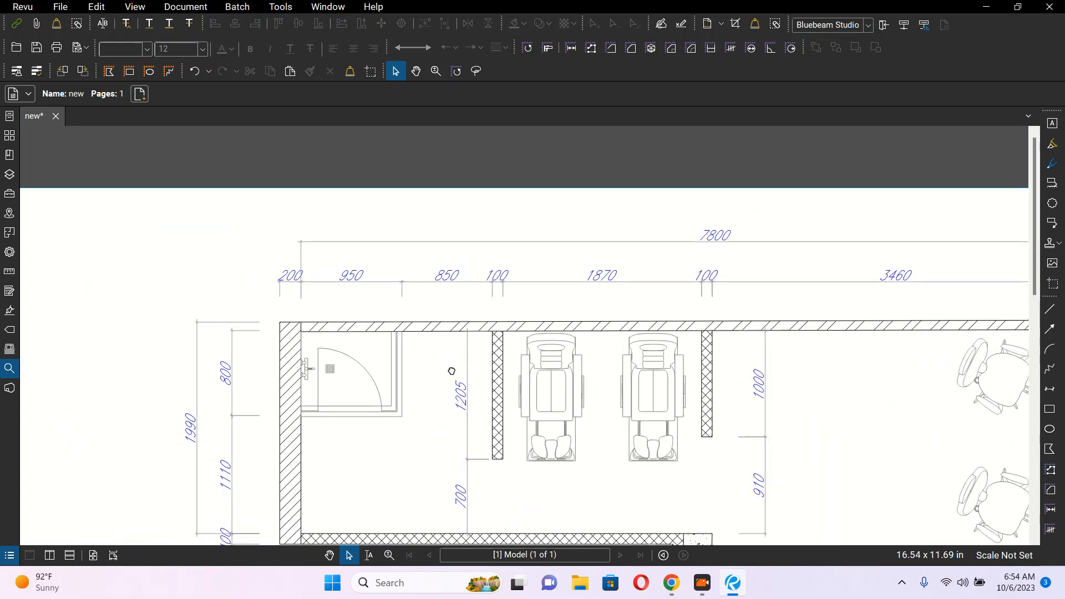
{"action": "left_click_drag", "start_coordinate": [451, 375], "coordinate": [557, 305]}
{"action": "left_click_drag", "start_coordinate": [492, 310], "coordinate": [371, 256]}
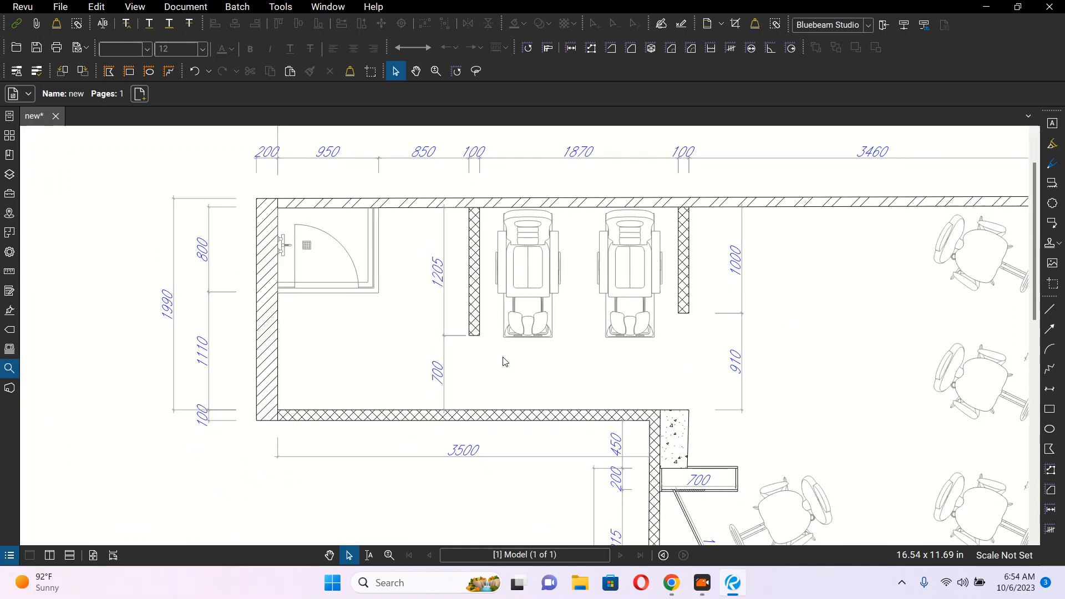
{"action": "left_click_drag", "start_coordinate": [504, 358], "coordinate": [523, 238]}
{"action": "left_click_drag", "start_coordinate": [698, 369], "coordinate": [566, 359]}
{"action": "scroll", "coordinate": [568, 359], "scroll_direction": "down", "scroll_amount": 1}
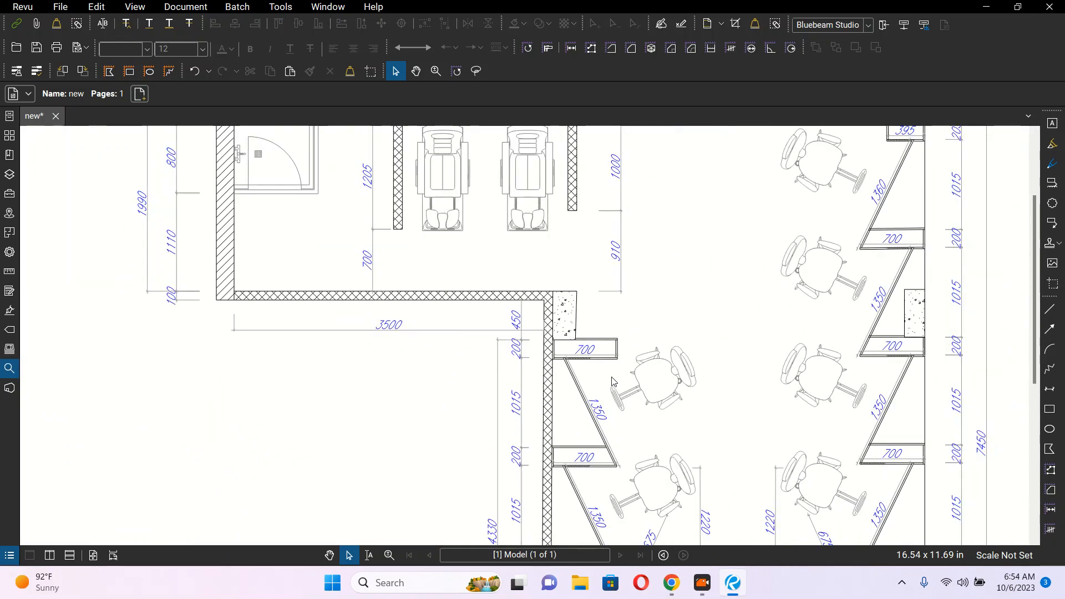
{"action": "scroll", "coordinate": [569, 345], "scroll_direction": "up", "scroll_amount": 6}
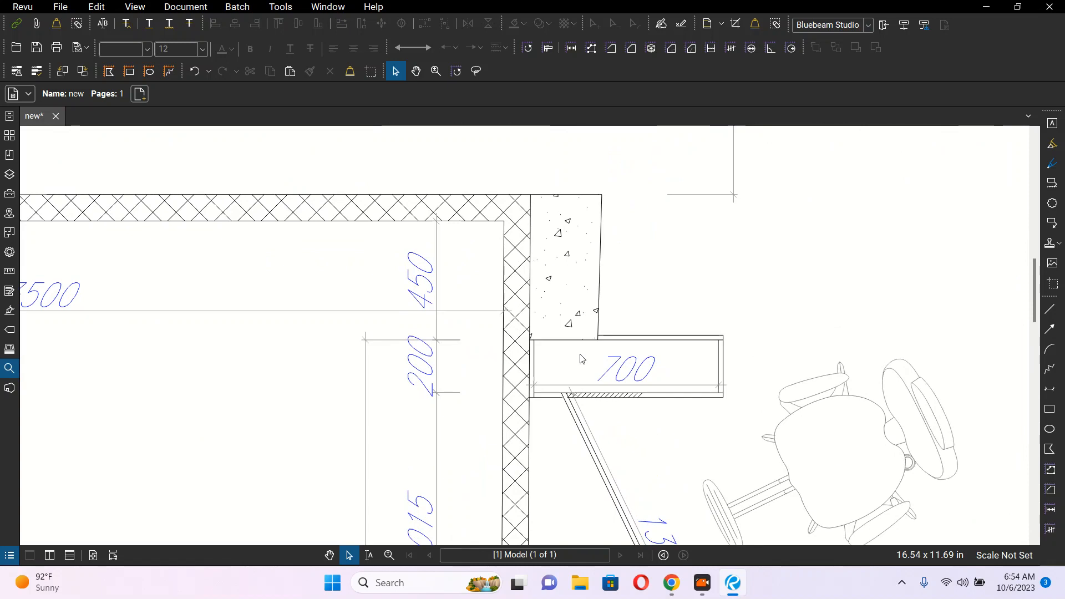
{"action": "scroll", "coordinate": [580, 358], "scroll_direction": "down", "scroll_amount": 3}
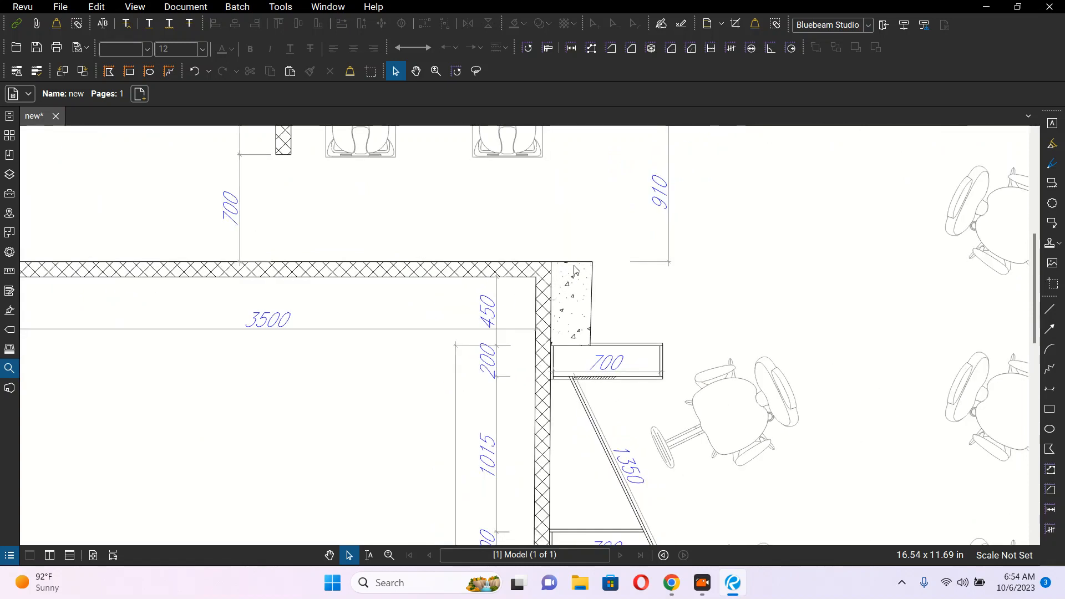
{"action": "left_click_drag", "start_coordinate": [509, 203], "coordinate": [509, 252]}
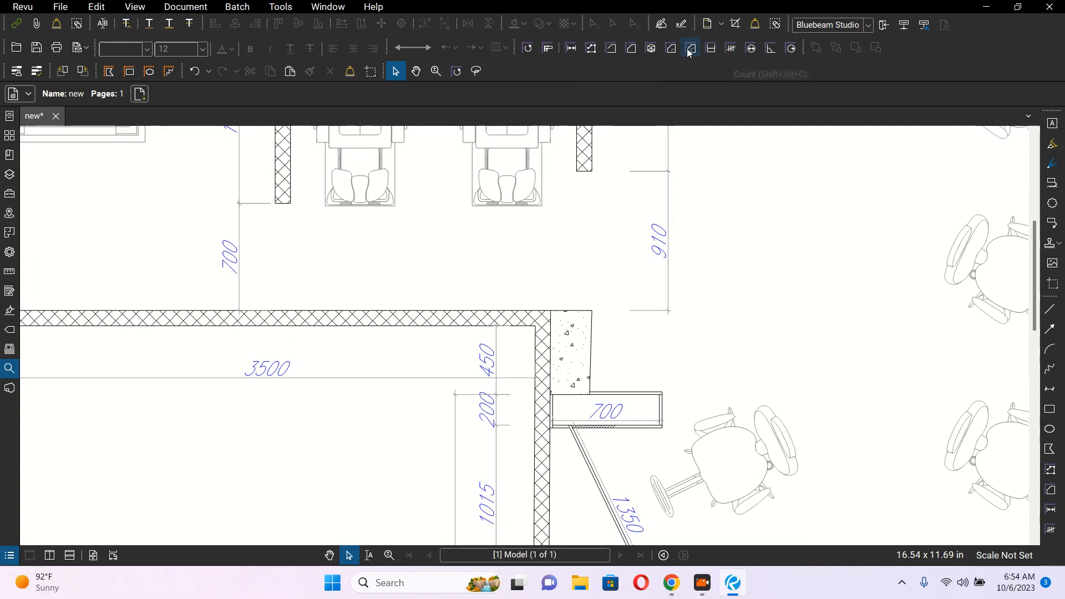
Step: Calibrate the page by picking both ends of a 200 dimension along the hatched wall of the styling area
{"action": "left_click", "coordinate": [552, 52]}
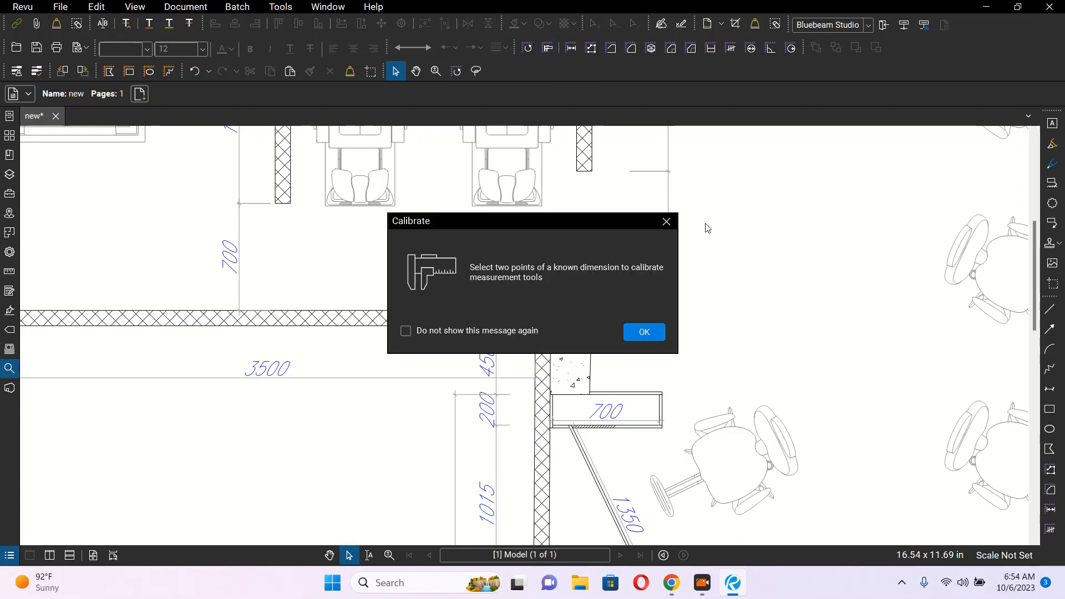
{"action": "left_click", "coordinate": [647, 330]}
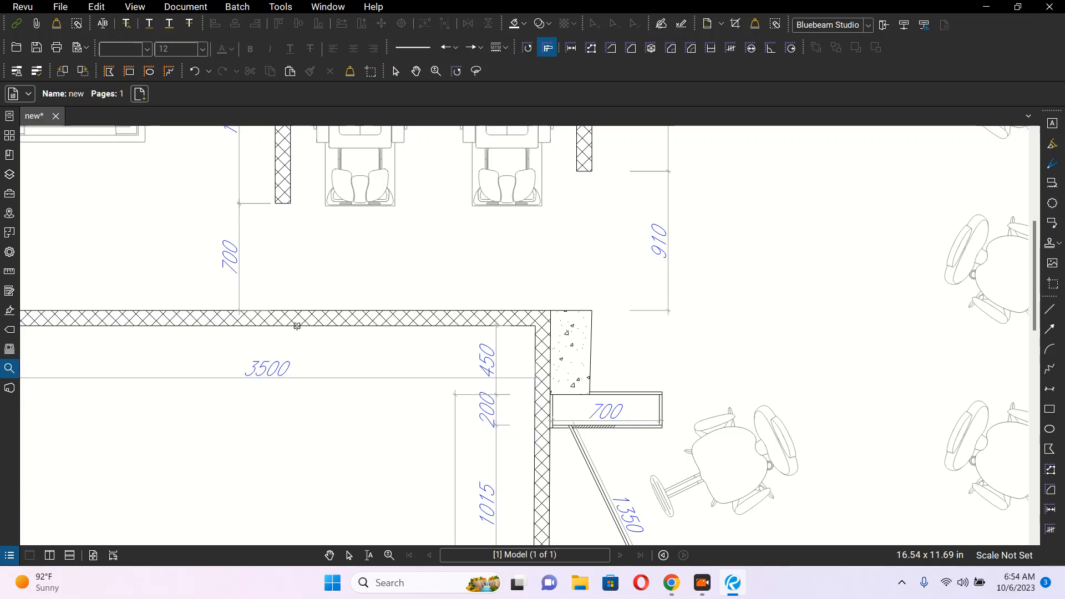
{"action": "left_click_drag", "start_coordinate": [424, 377], "coordinate": [499, 229]}
{"action": "scroll", "coordinate": [498, 229], "scroll_direction": "down", "scroll_amount": 1}
{"action": "scroll", "coordinate": [566, 422], "scroll_direction": "up", "scroll_amount": 6}
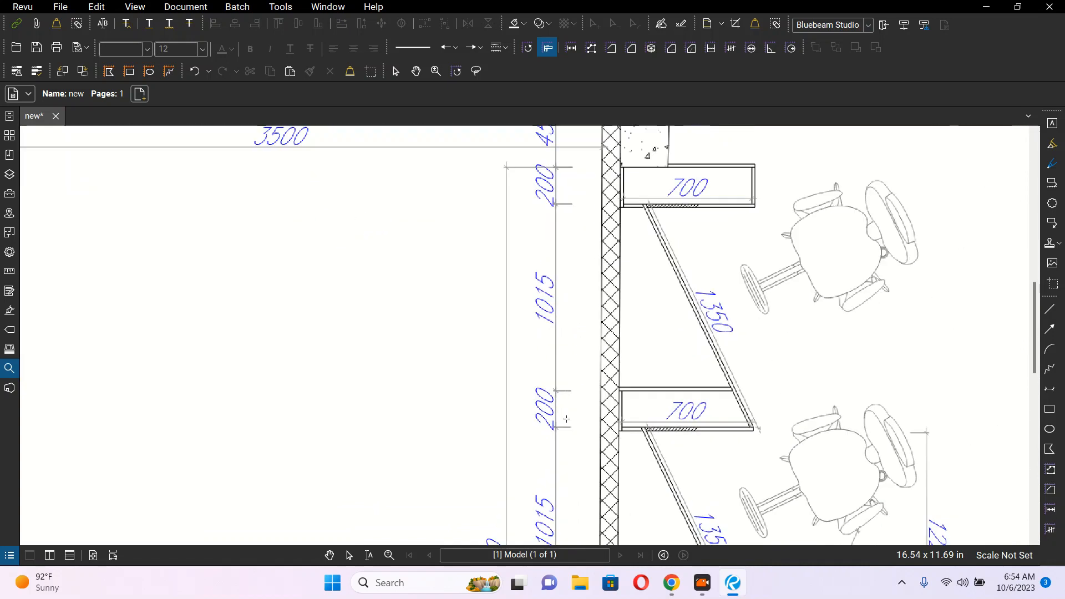
{"action": "scroll", "coordinate": [566, 421], "scroll_direction": "up", "scroll_amount": 2}
{"action": "left_click_drag", "start_coordinate": [560, 397], "coordinate": [571, 295]}
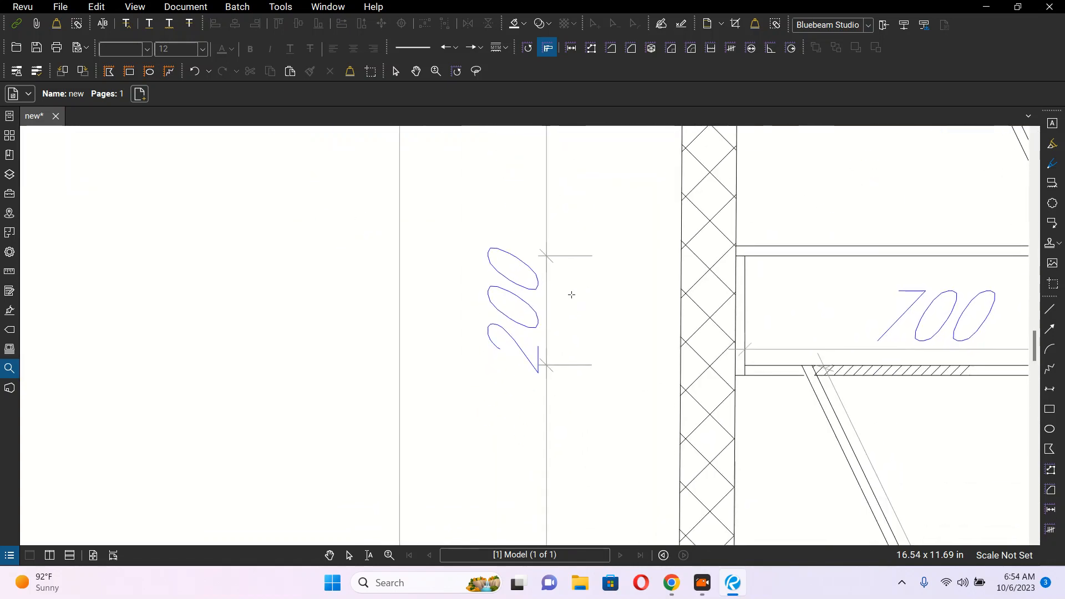
{"action": "left_click", "coordinate": [593, 255]}
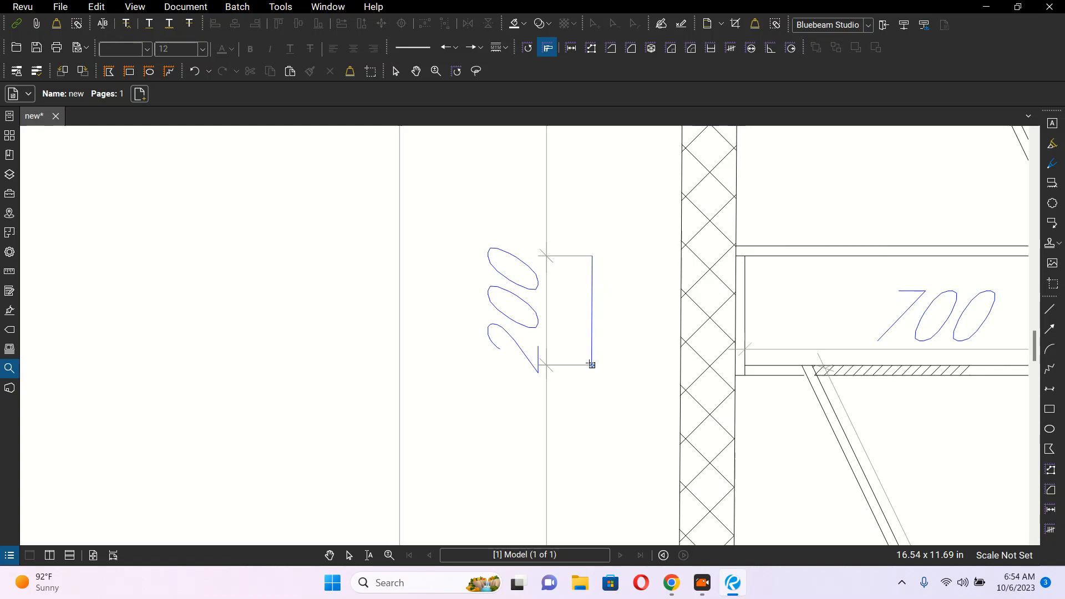
{"action": "left_click", "coordinate": [592, 364]}
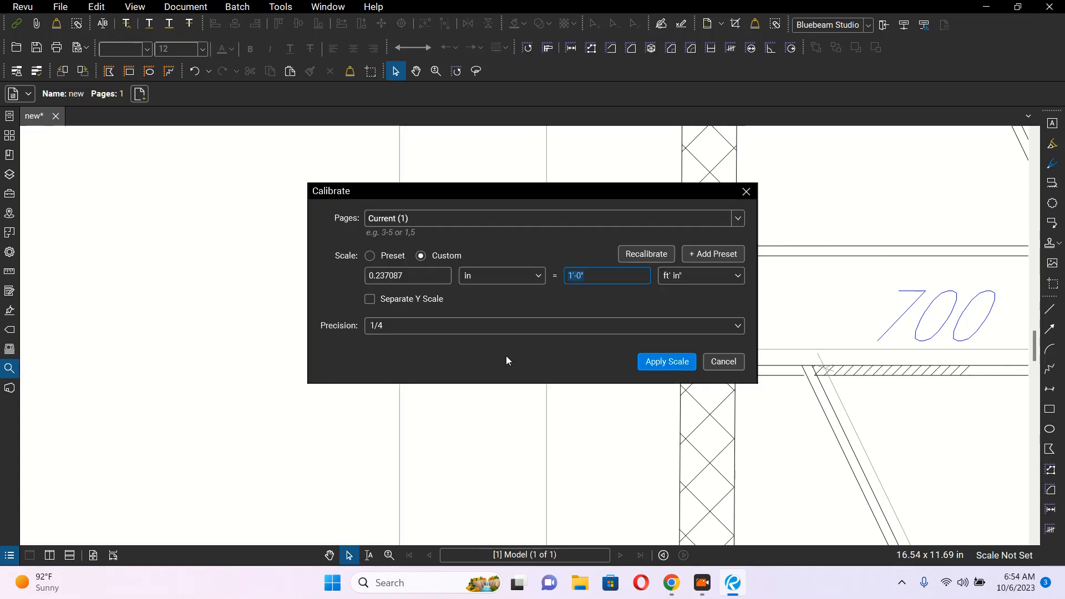
Step: Set the calibration to millimetres on both sides with a known length of 200 mm and precision 1, and apply the scale
{"action": "left_click_drag", "start_coordinate": [517, 194], "coordinate": [612, 197]}
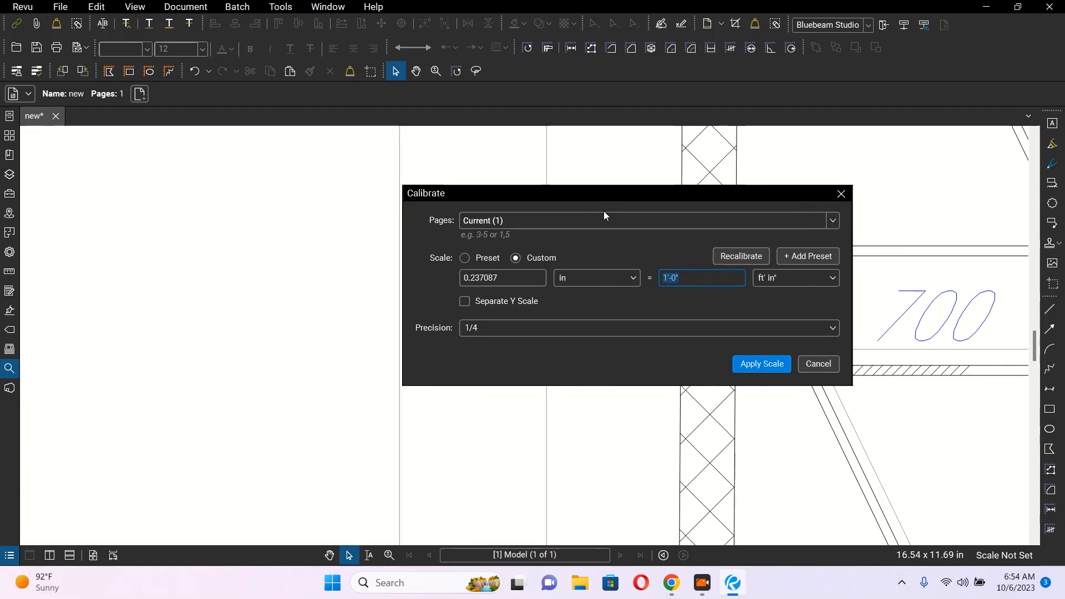
{"action": "left_click", "coordinate": [627, 278]}
{"action": "left_click", "coordinate": [591, 330]}
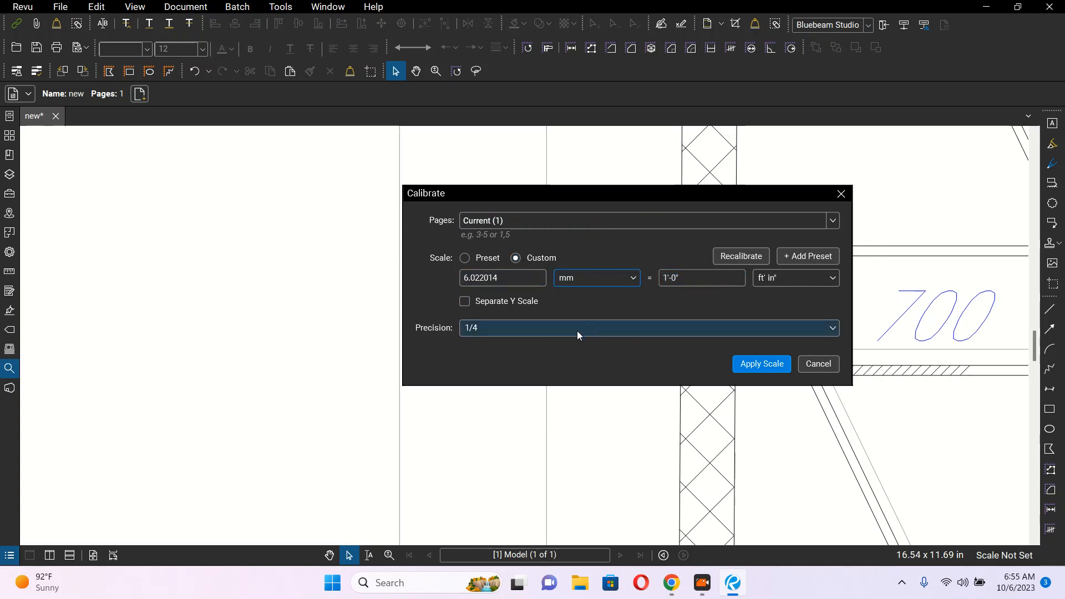
{"action": "left_click", "coordinate": [832, 278]}
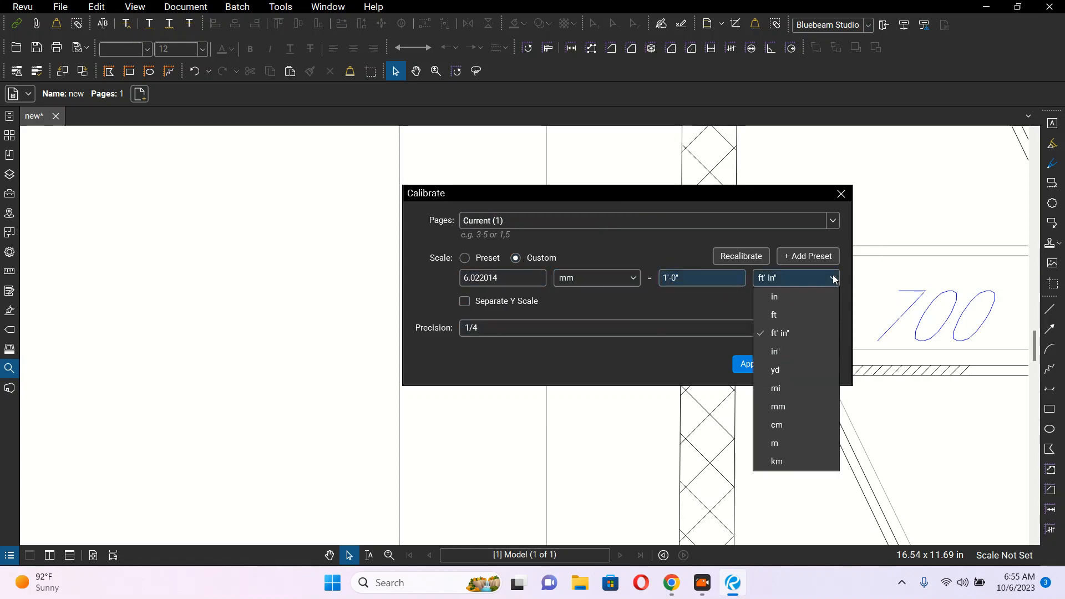
{"action": "left_click", "coordinate": [791, 412]}
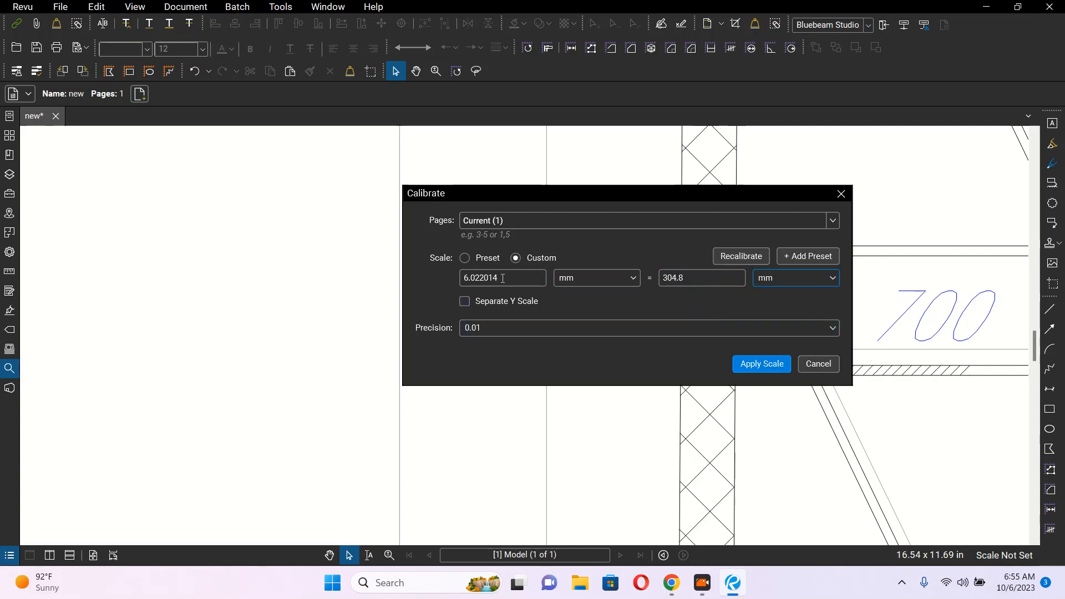
{"action": "key", "text": "shift+Tab"}
{"action": "left_click_drag", "start_coordinate": [663, 277], "coordinate": [673, 278]}
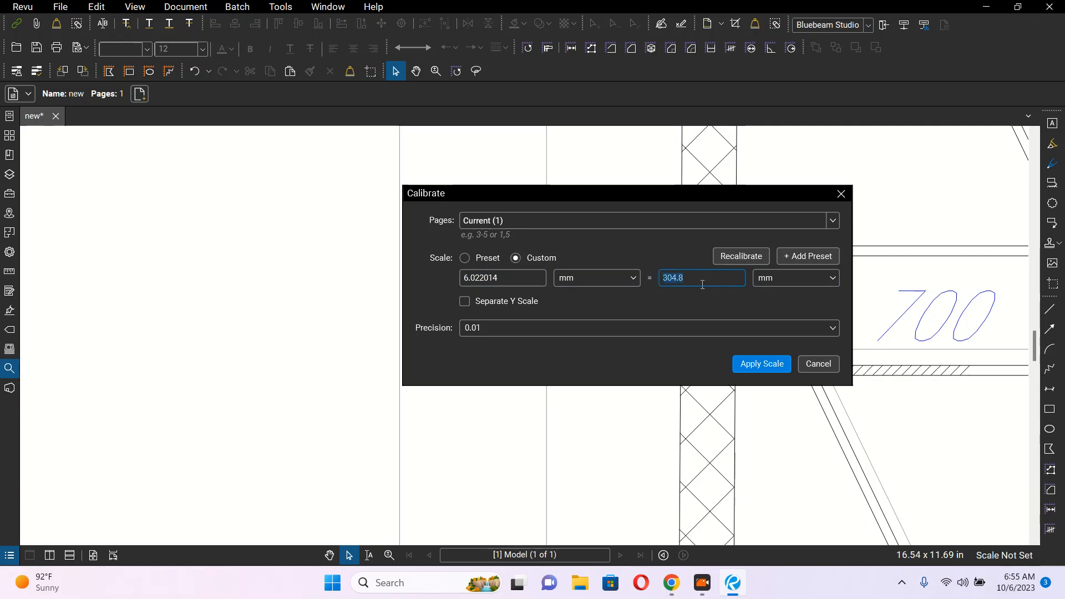
{"action": "type", "text": "200"}
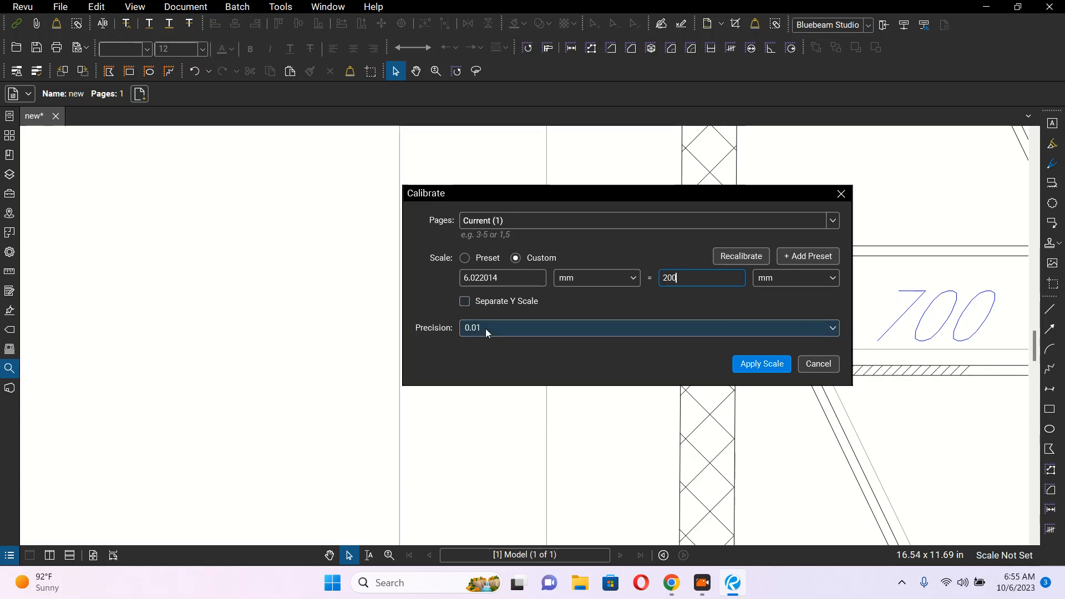
{"action": "left_click", "coordinate": [504, 332]}
{"action": "left_click", "coordinate": [497, 345]}
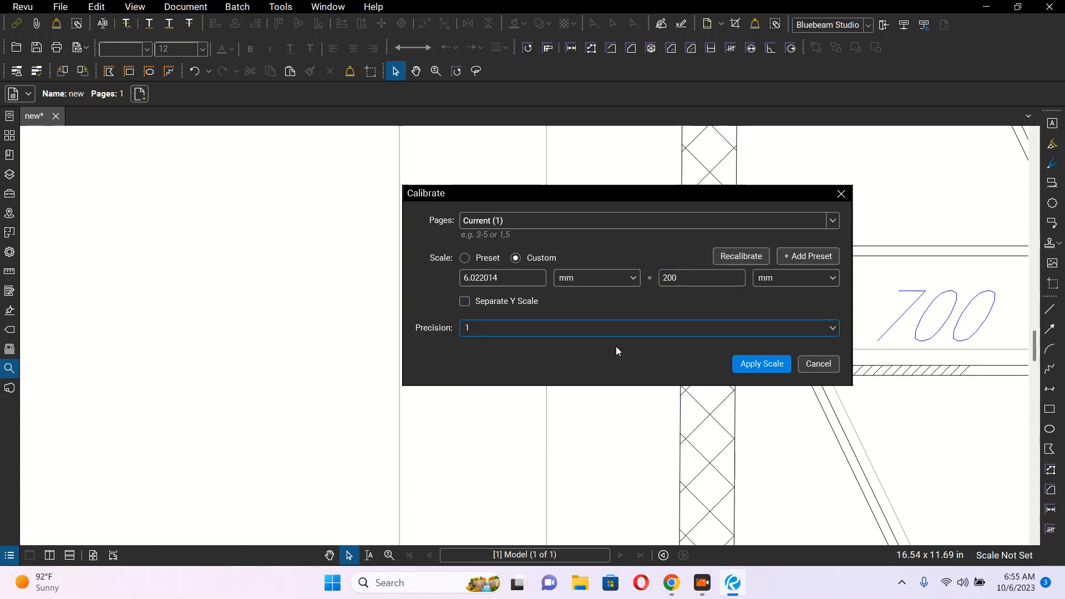
{"action": "left_click", "coordinate": [761, 365]}
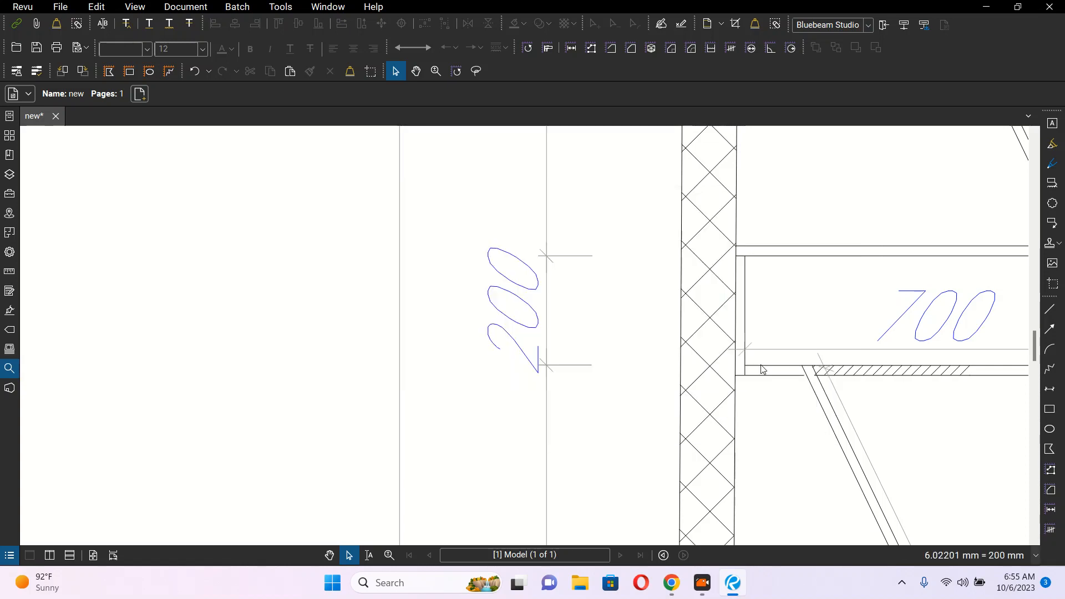
Step: Measure a 200 dimension beside the hatched wall with the Length tool and delete the resulting markup
{"action": "scroll", "coordinate": [574, 296], "scroll_direction": "down", "scroll_amount": 5}
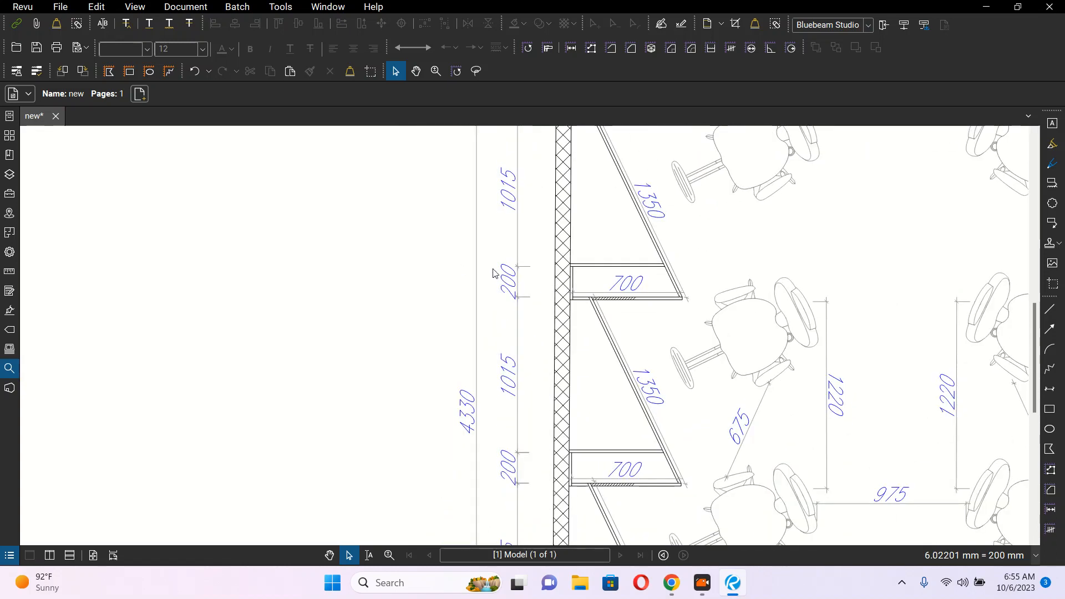
{"action": "left_click", "coordinate": [574, 49]}
{"action": "scroll", "coordinate": [527, 272], "scroll_direction": "up", "scroll_amount": 3}
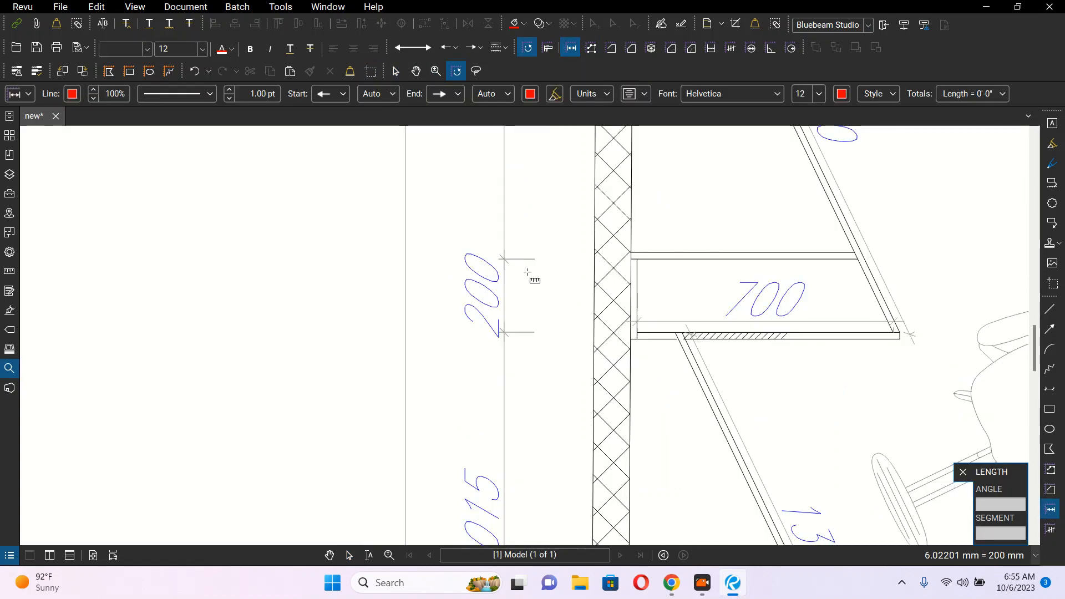
{"action": "left_click", "coordinate": [533, 259]}
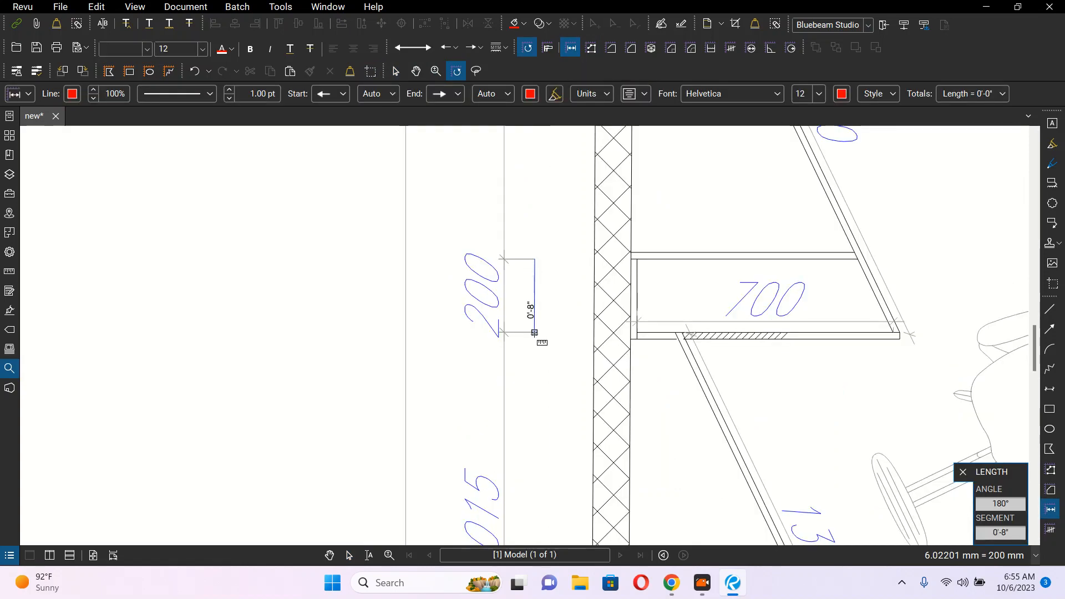
{"action": "left_click", "coordinate": [534, 333]}
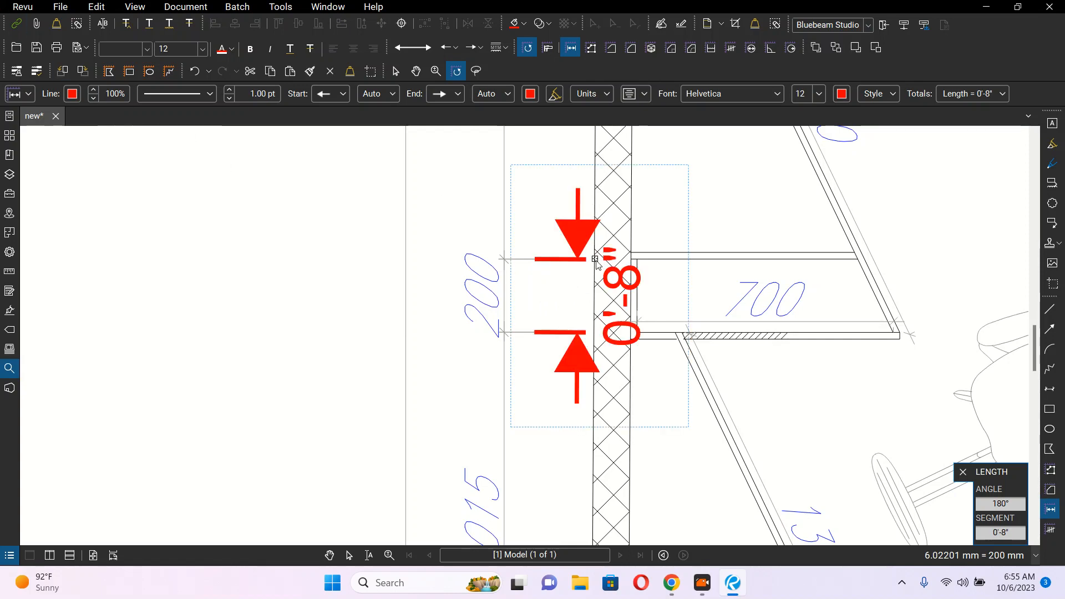
{"action": "key", "text": "Escape"}
{"action": "left_click", "coordinate": [576, 261]}
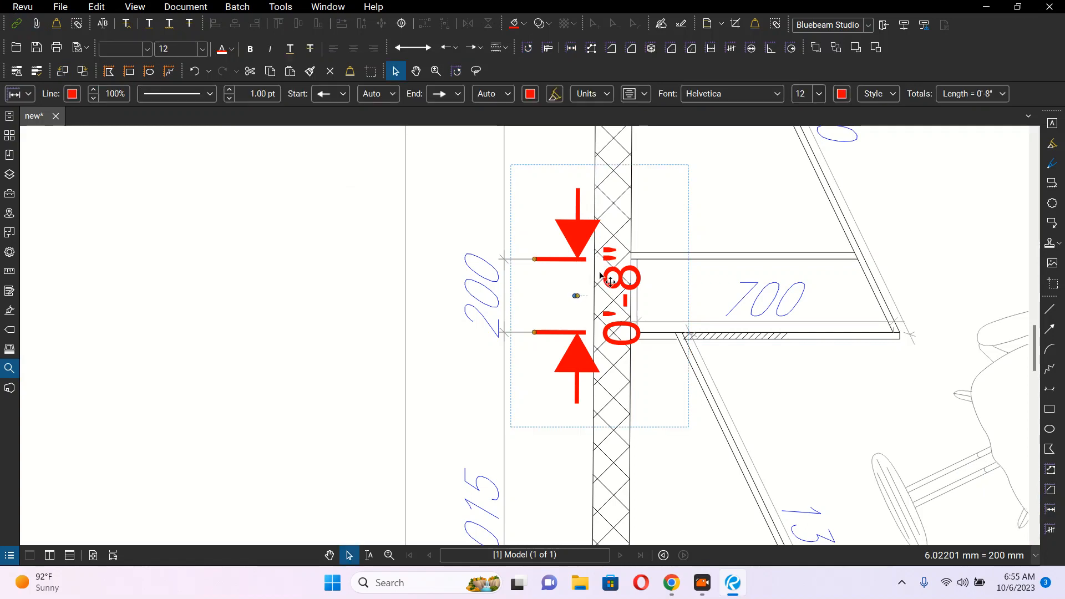
{"action": "key", "text": "Delete"}
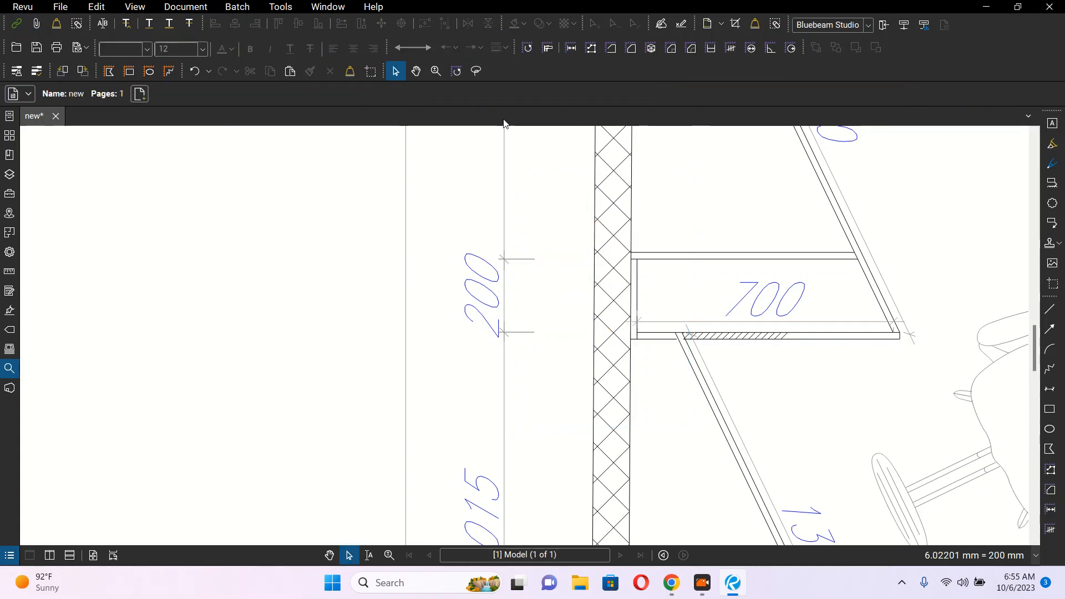
Step: Set the Length measurement tool's length unit to mm, keeping sf as the area unit
{"action": "left_click", "coordinate": [574, 48]}
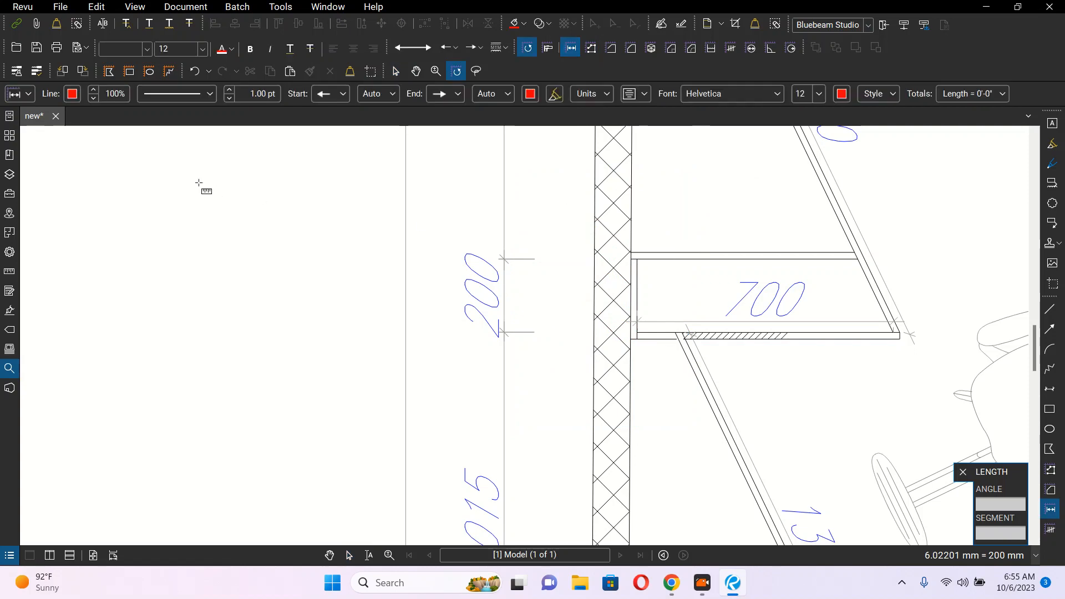
{"action": "left_click", "coordinate": [597, 94]}
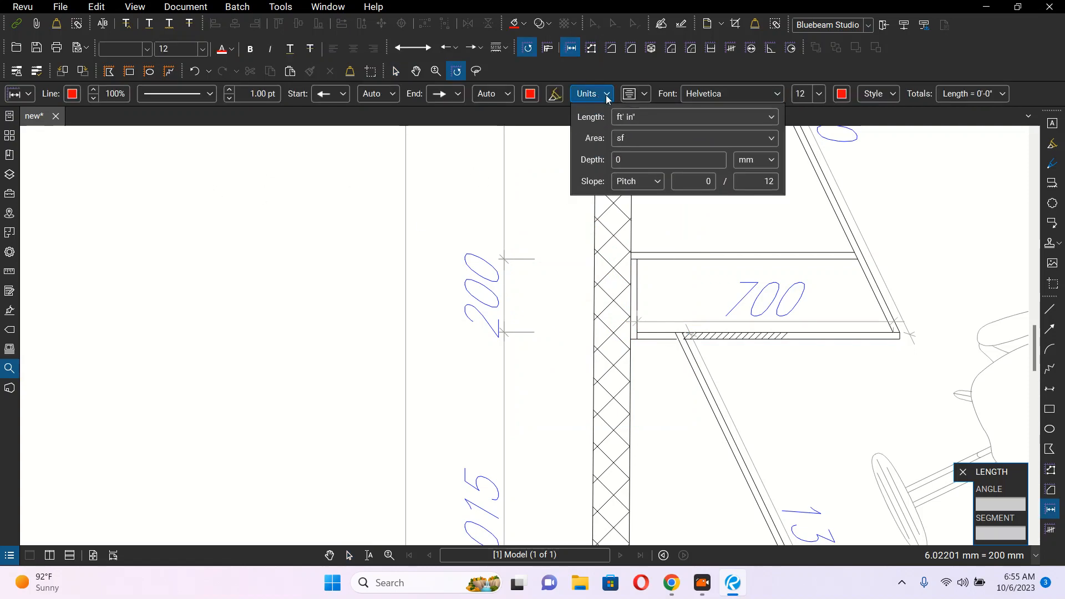
{"action": "left_click", "coordinate": [673, 115]}
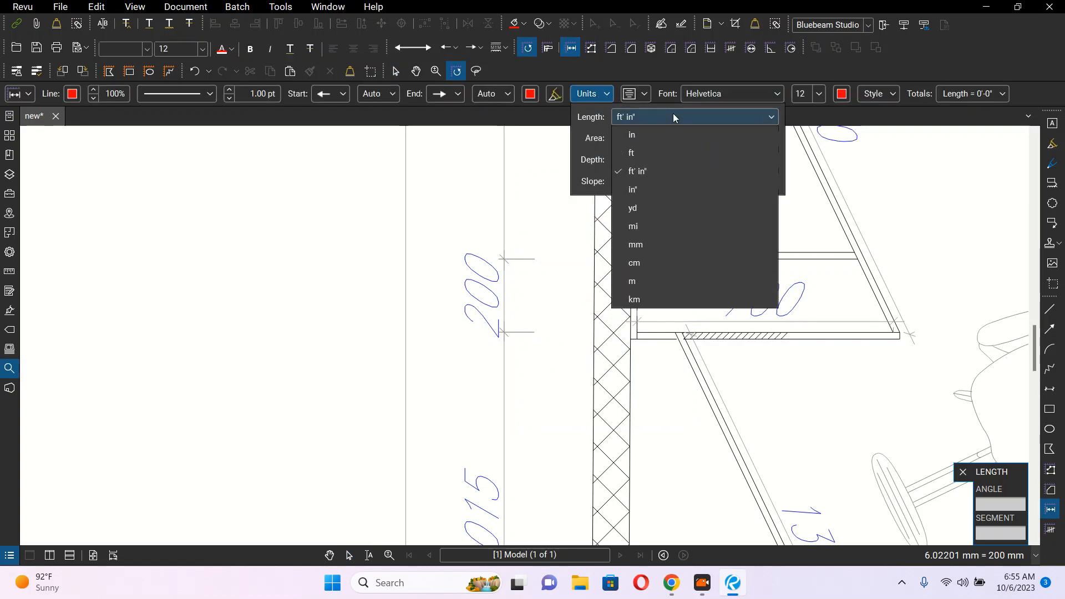
{"action": "left_click", "coordinate": [649, 247]}
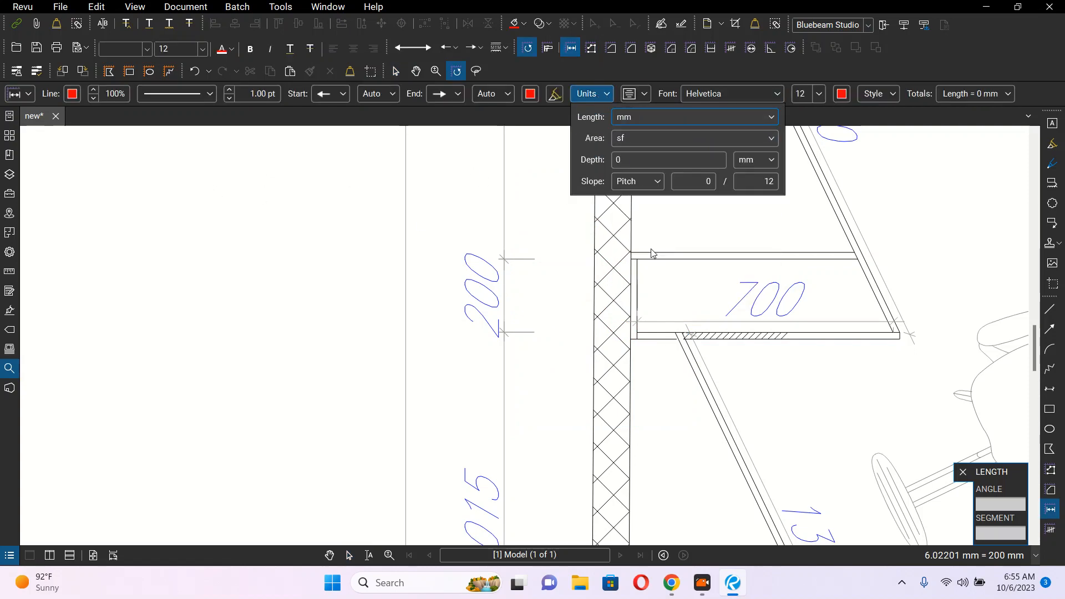
{"action": "left_click", "coordinate": [650, 140]}
{"action": "left_click", "coordinate": [649, 138]}
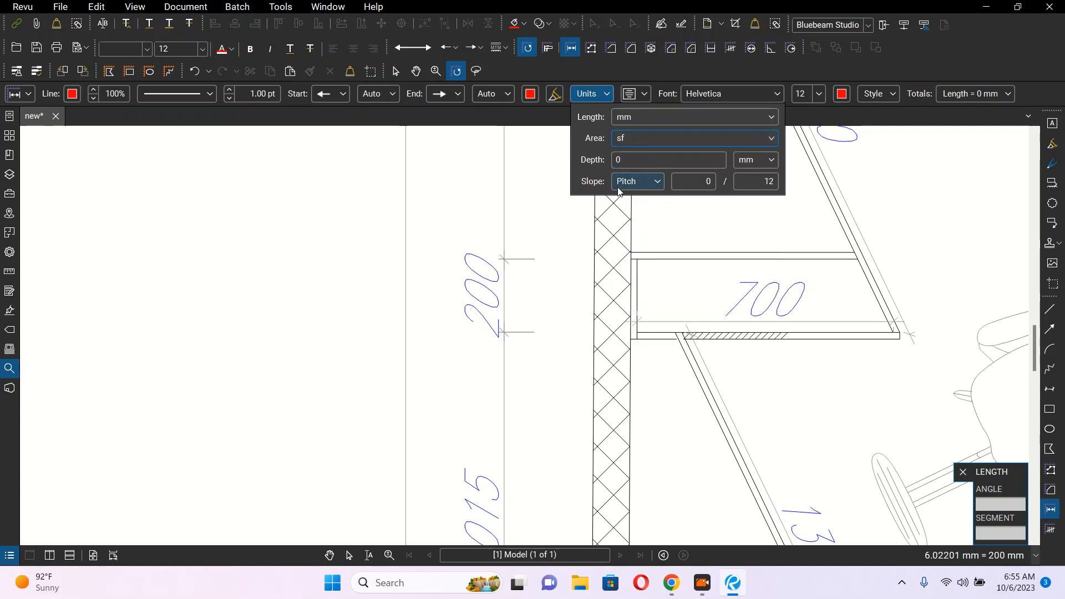
Step: Save the current Length measurement settings as the default and measure the 200 dimension beside the hatched wall again
{"action": "left_click", "coordinate": [300, 185]}
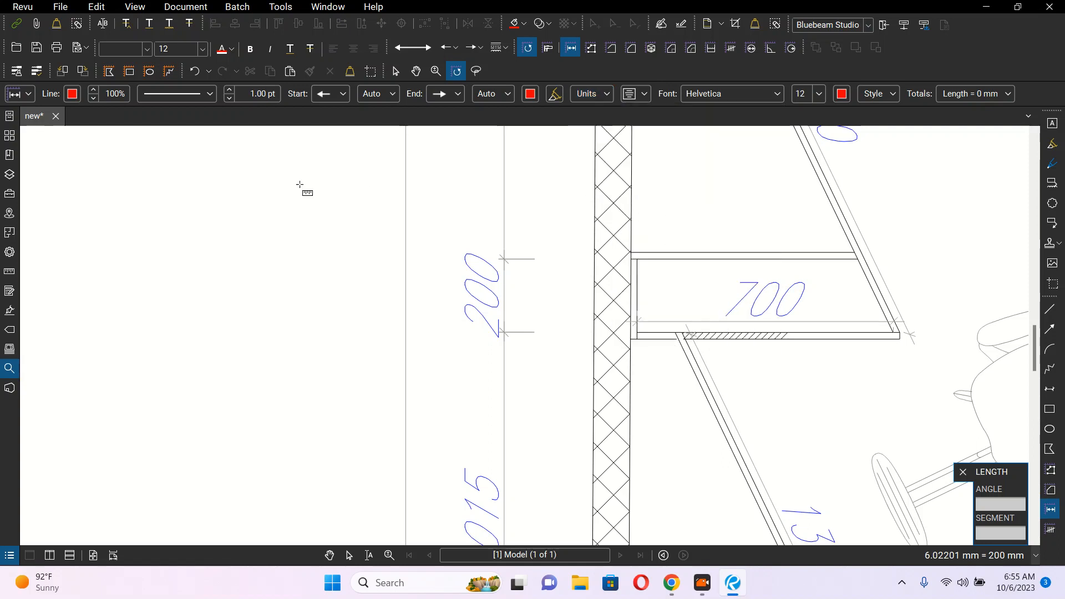
{"action": "left_click", "coordinate": [15, 94]}
{"action": "left_click", "coordinate": [88, 194]}
{"action": "left_click", "coordinate": [535, 259]}
{"action": "left_click", "coordinate": [544, 332]}
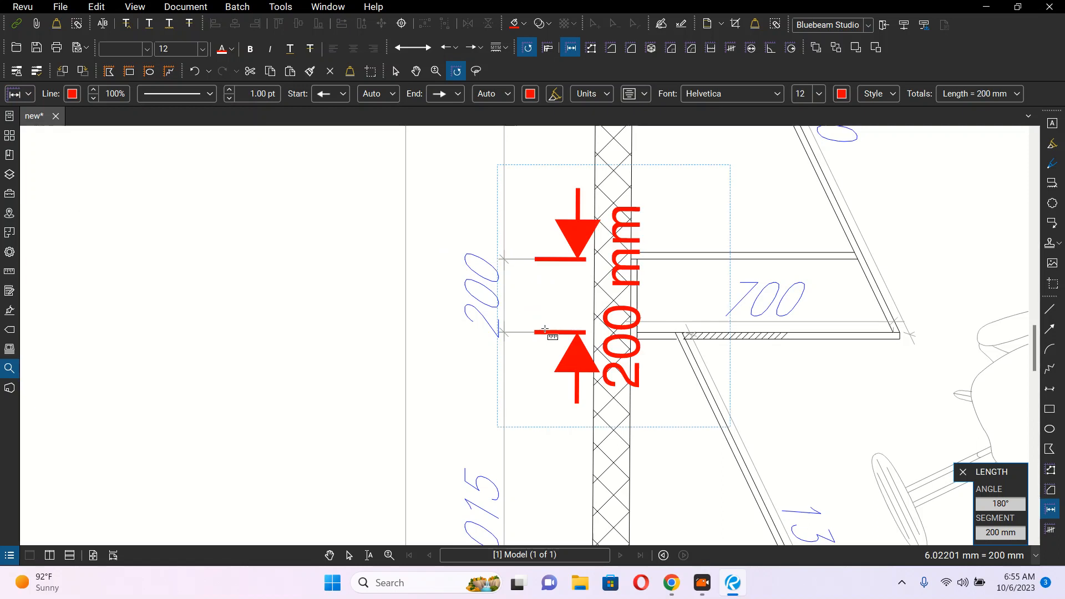
Step: Measure the width of the concrete column's upper edge beside the hatched wall corner with the Length tool
{"action": "scroll", "coordinate": [548, 327], "scroll_direction": "down", "scroll_amount": 3}
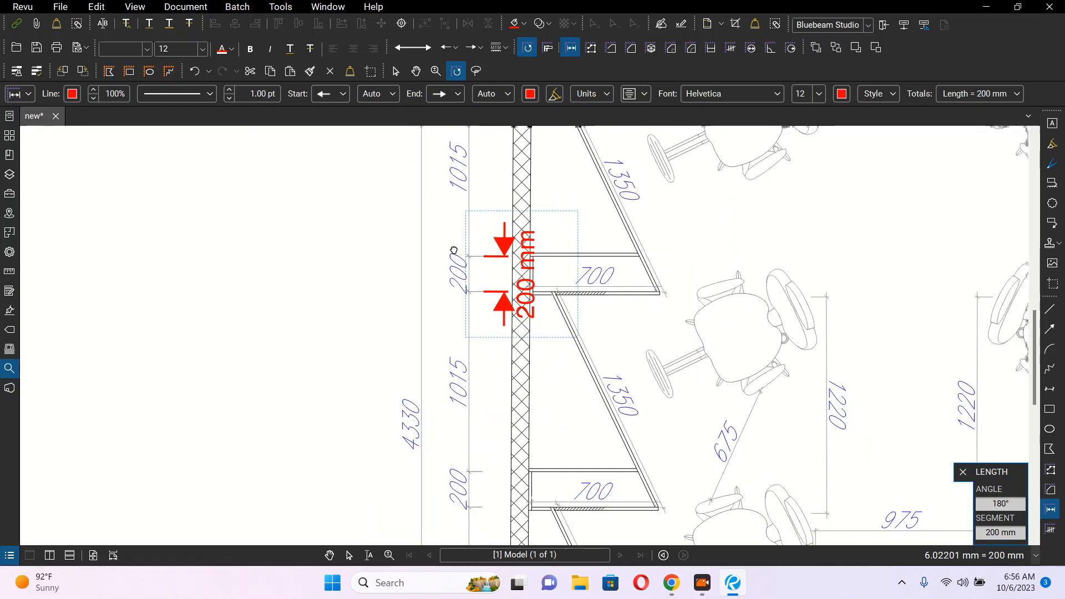
{"action": "scroll", "coordinate": [552, 316], "scroll_direction": "up", "scroll_amount": 5}
{"action": "scroll", "coordinate": [460, 190], "scroll_direction": "up", "scroll_amount": 8}
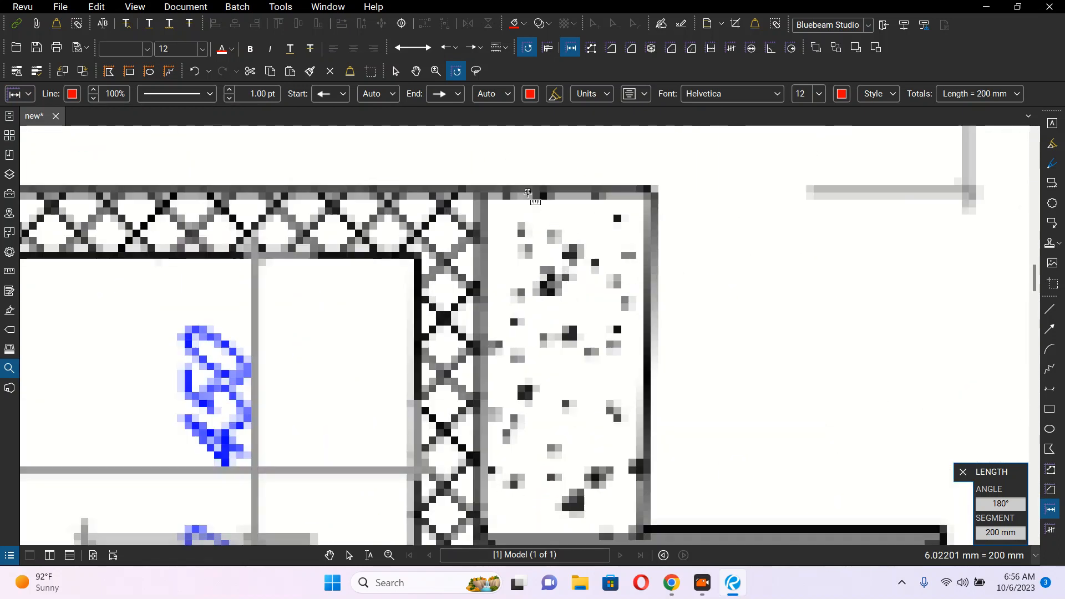
{"action": "left_click", "coordinate": [461, 190]}
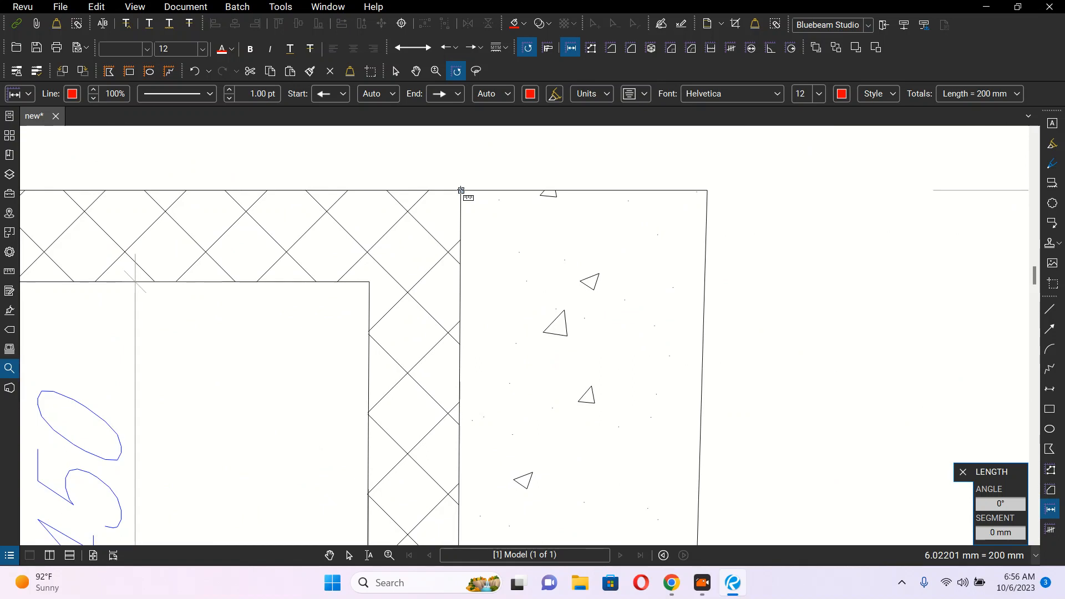
{"action": "left_click", "coordinate": [707, 190]}
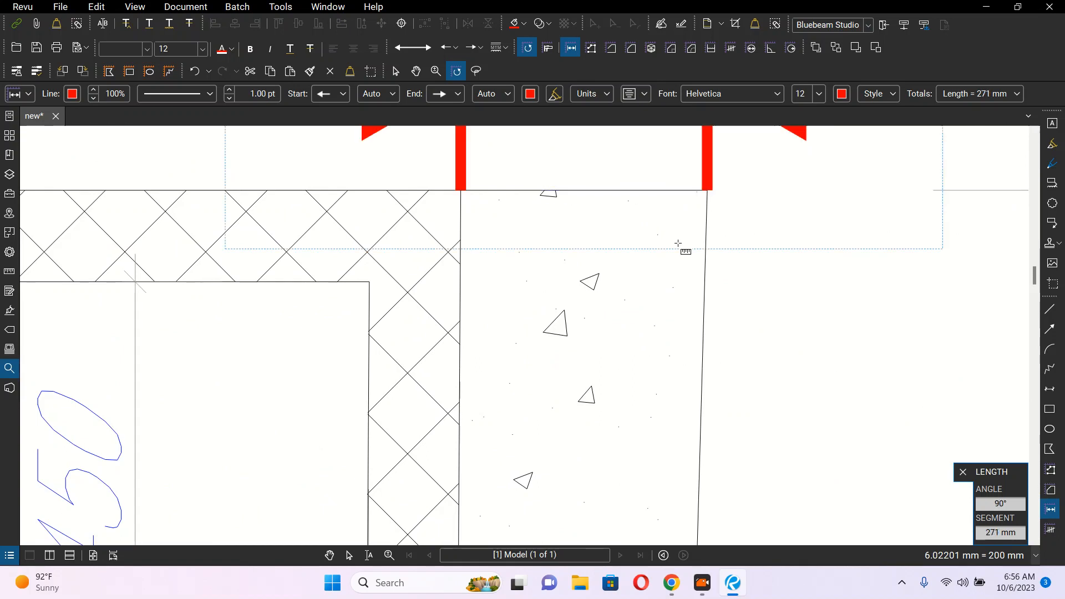
Step: Examine the printed dimensions around the concrete column, the shower and massage chair room, and the styling area
{"action": "scroll", "coordinate": [673, 243], "scroll_direction": "down", "scroll_amount": 6}
{"action": "scroll", "coordinate": [662, 239], "scroll_direction": "up", "scroll_amount": 1}
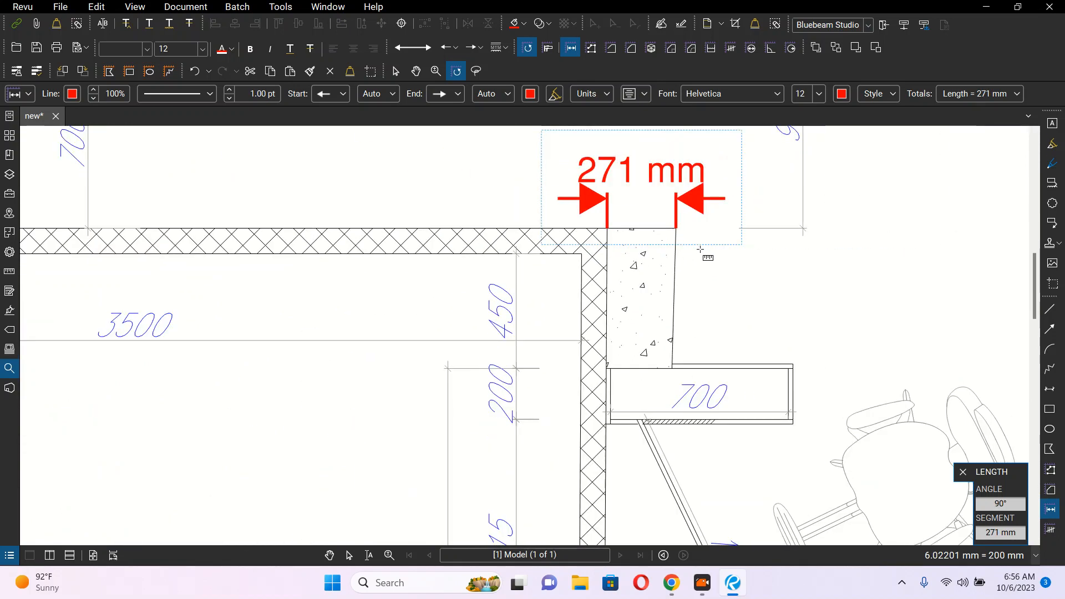
{"action": "scroll", "coordinate": [685, 238], "scroll_direction": "up", "scroll_amount": 2}
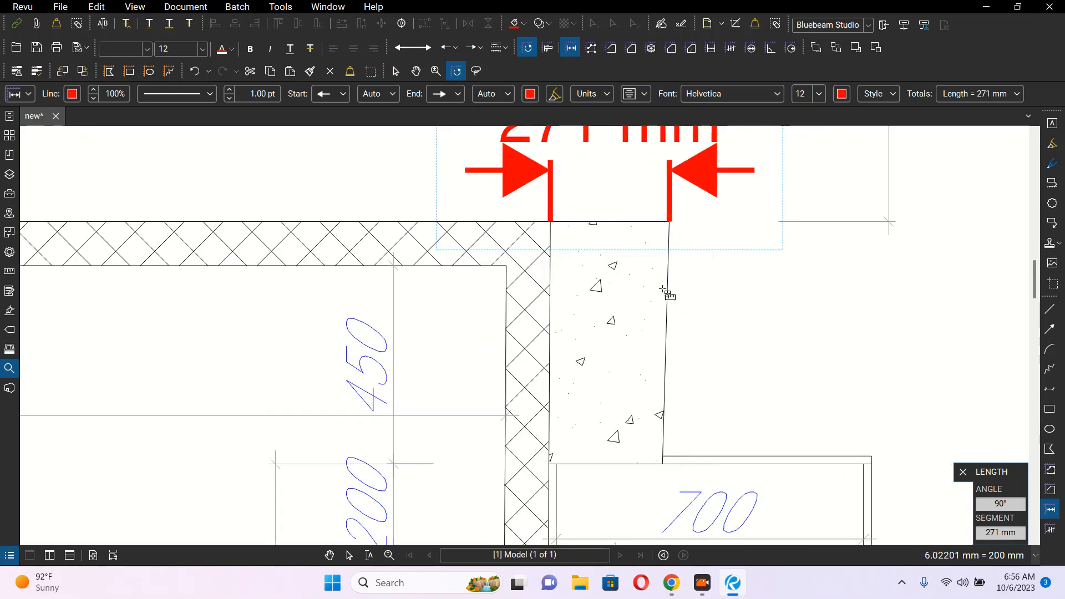
{"action": "scroll", "coordinate": [665, 249], "scroll_direction": "down", "scroll_amount": 3}
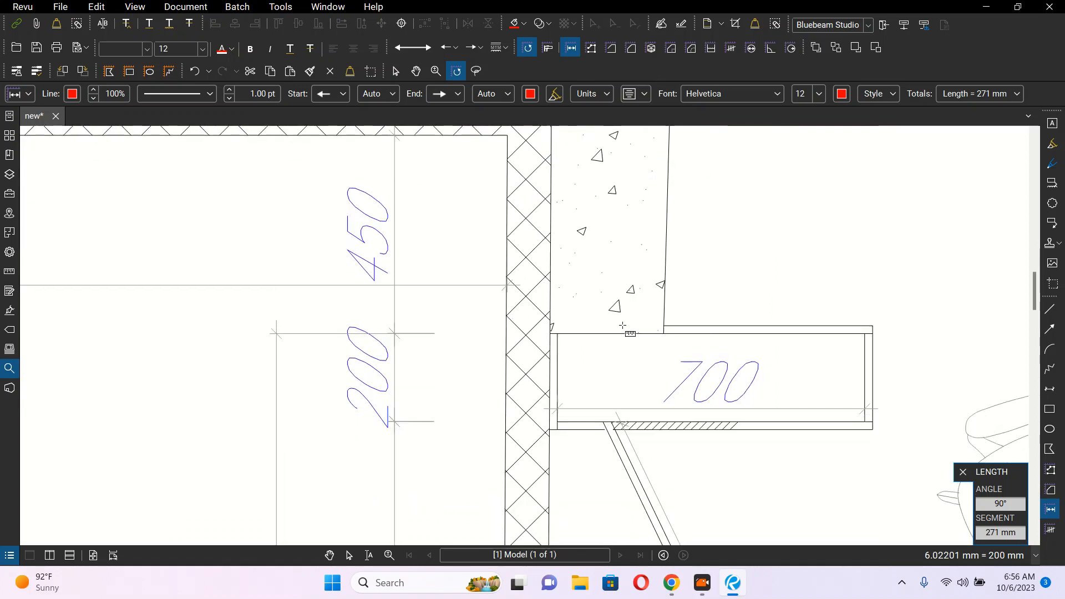
{"action": "scroll", "coordinate": [617, 303], "scroll_direction": "down", "scroll_amount": 4}
{"action": "left_click_drag", "start_coordinate": [727, 320], "coordinate": [926, 356]}
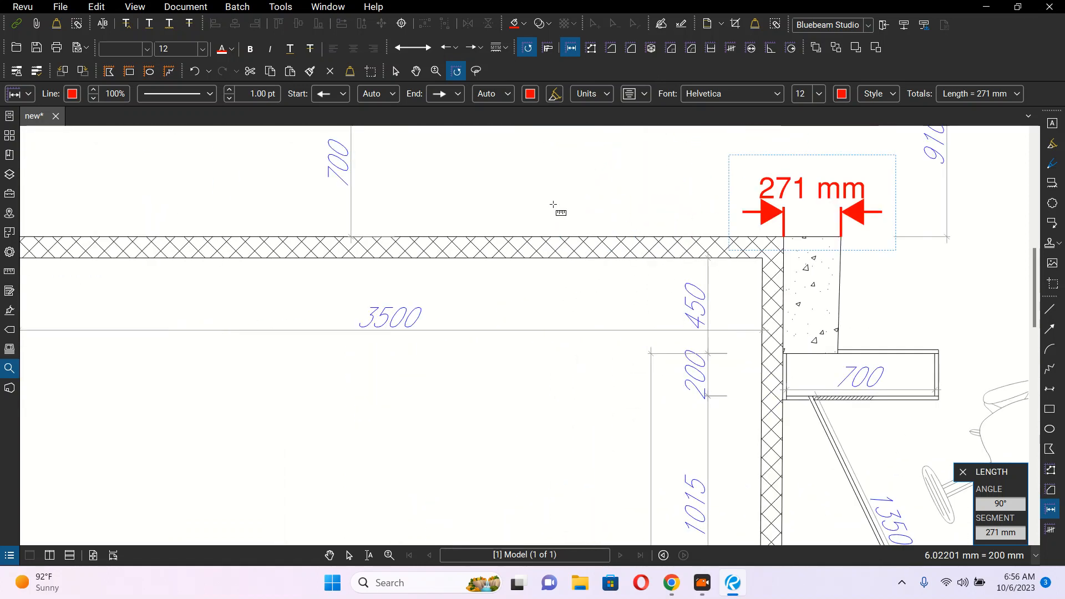
{"action": "left_click_drag", "start_coordinate": [541, 144], "coordinate": [660, 337]}
{"action": "scroll", "coordinate": [626, 311], "scroll_direction": "down", "scroll_amount": 2}
{"action": "left_click_drag", "start_coordinate": [567, 259], "coordinate": [579, 360]}
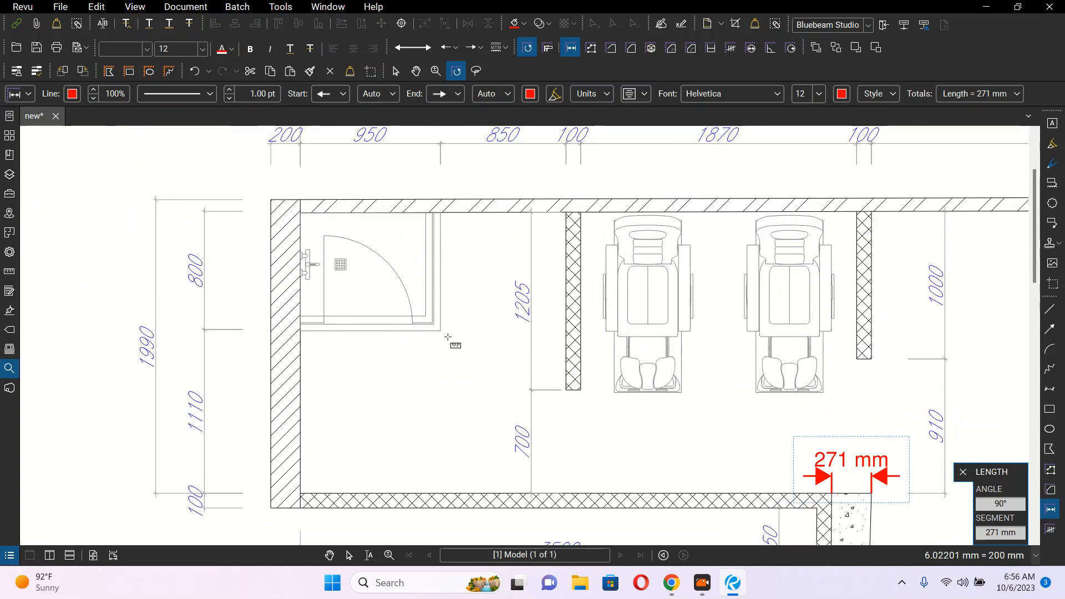
{"action": "scroll", "coordinate": [404, 302], "scroll_direction": "down", "scroll_amount": 2}
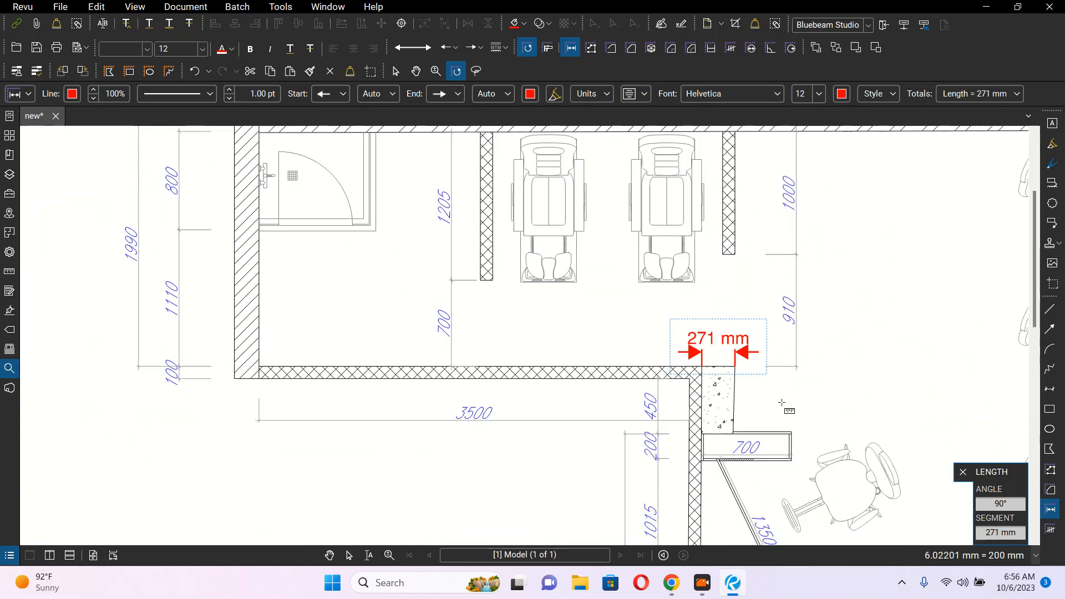
{"action": "scroll", "coordinate": [785, 409], "scroll_direction": "down", "scroll_amount": 3}
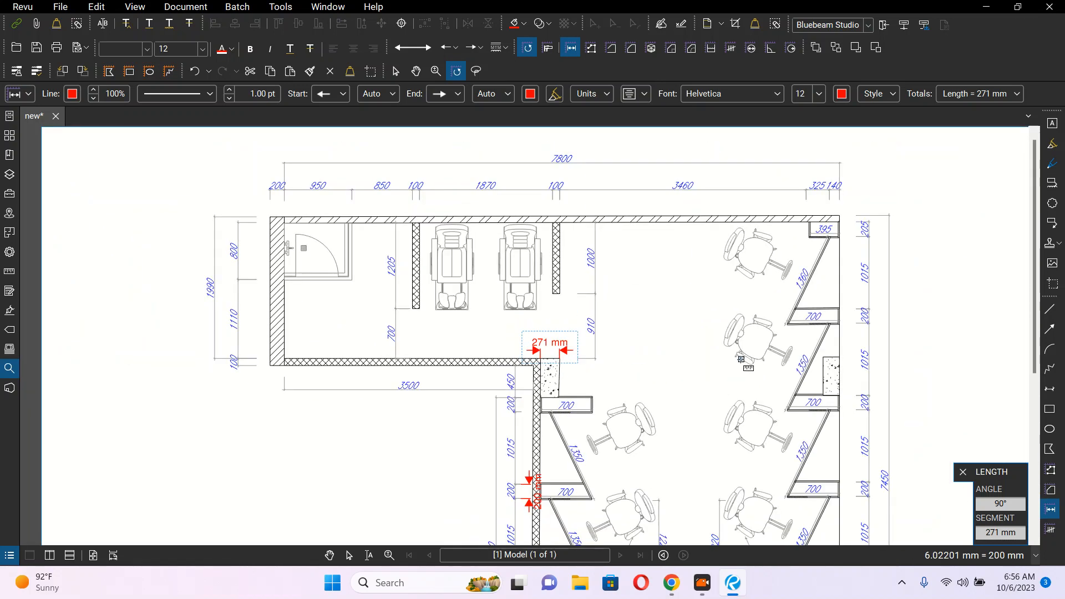
{"action": "left_click_drag", "start_coordinate": [742, 360], "coordinate": [756, 327]}
{"action": "scroll", "coordinate": [389, 306], "scroll_direction": "up", "scroll_amount": 1}
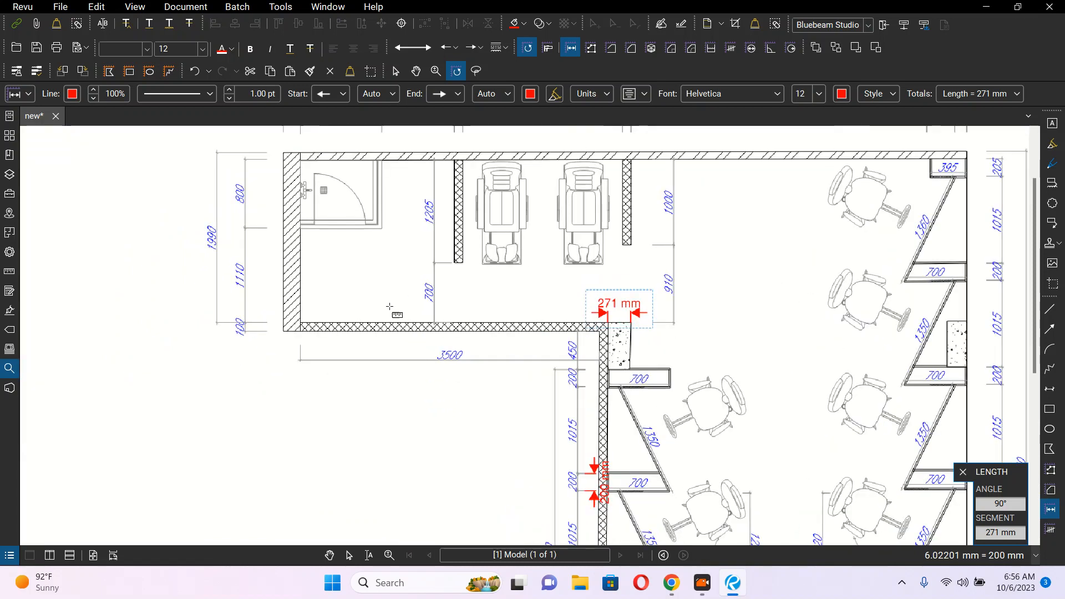
Step: Measure the thickness of the horizontal cross-hatched wall above the 3500 dimension and leave the Length tool
{"action": "scroll", "coordinate": [366, 332], "scroll_direction": "up", "scroll_amount": 2}
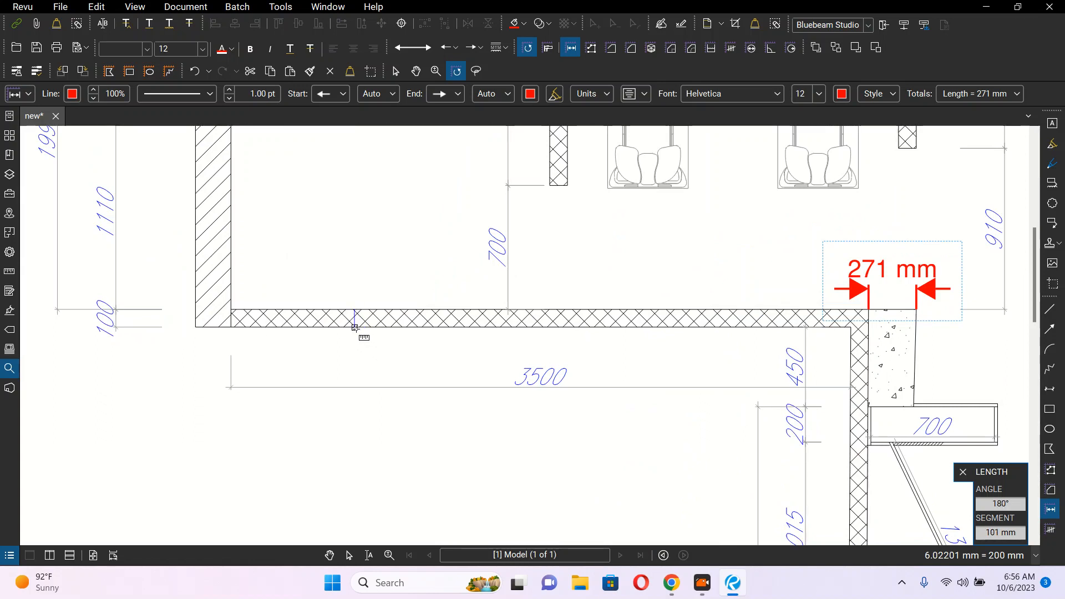
{"action": "left_click", "coordinate": [354, 328]}
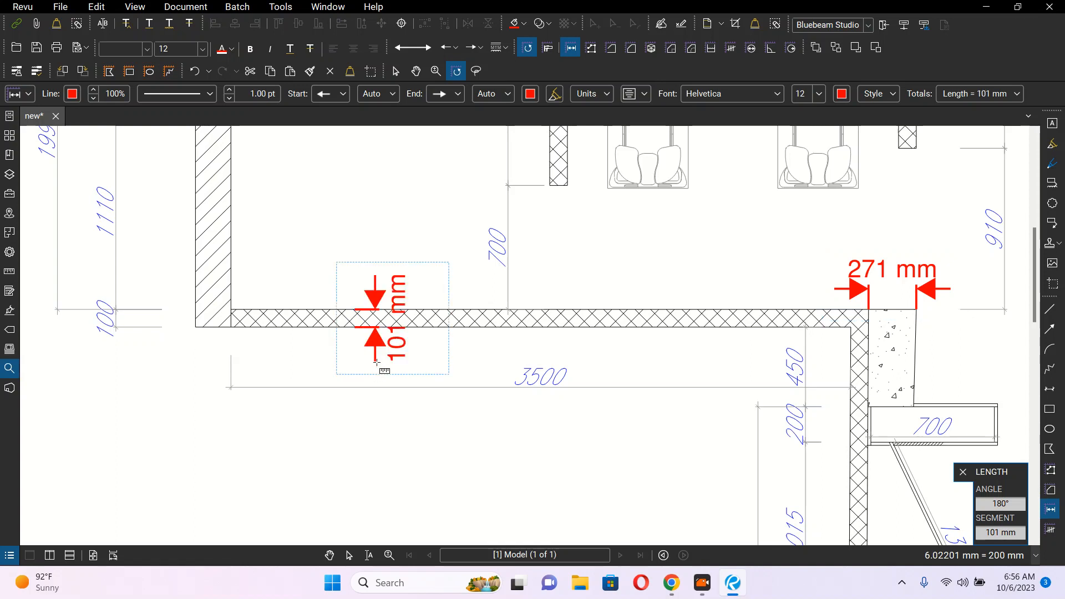
{"action": "scroll", "coordinate": [377, 362], "scroll_direction": "up", "scroll_amount": 5}
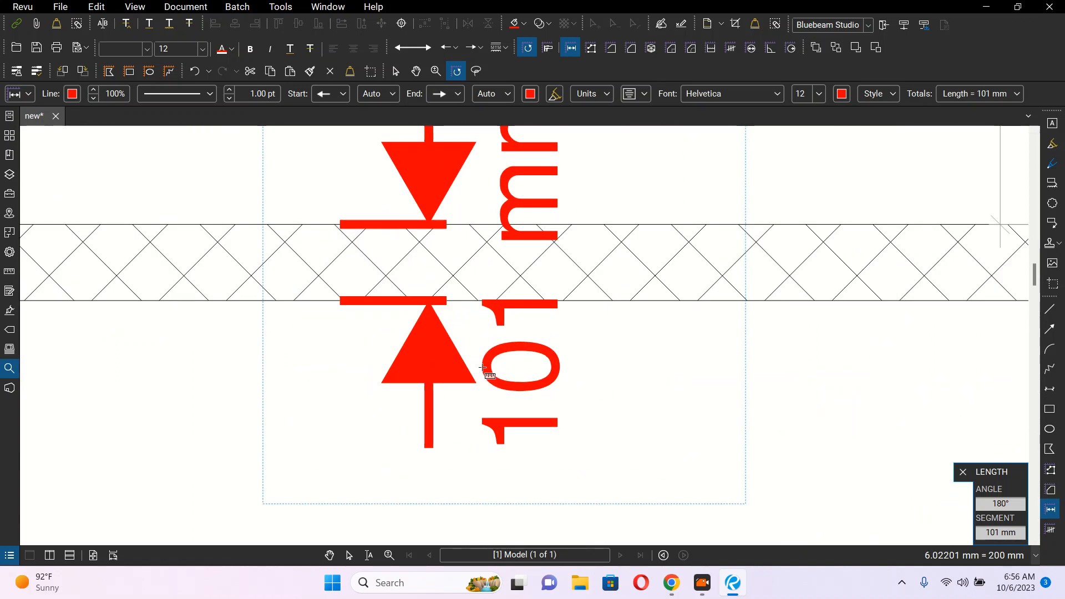
{"action": "scroll", "coordinate": [482, 368], "scroll_direction": "down", "scroll_amount": 5}
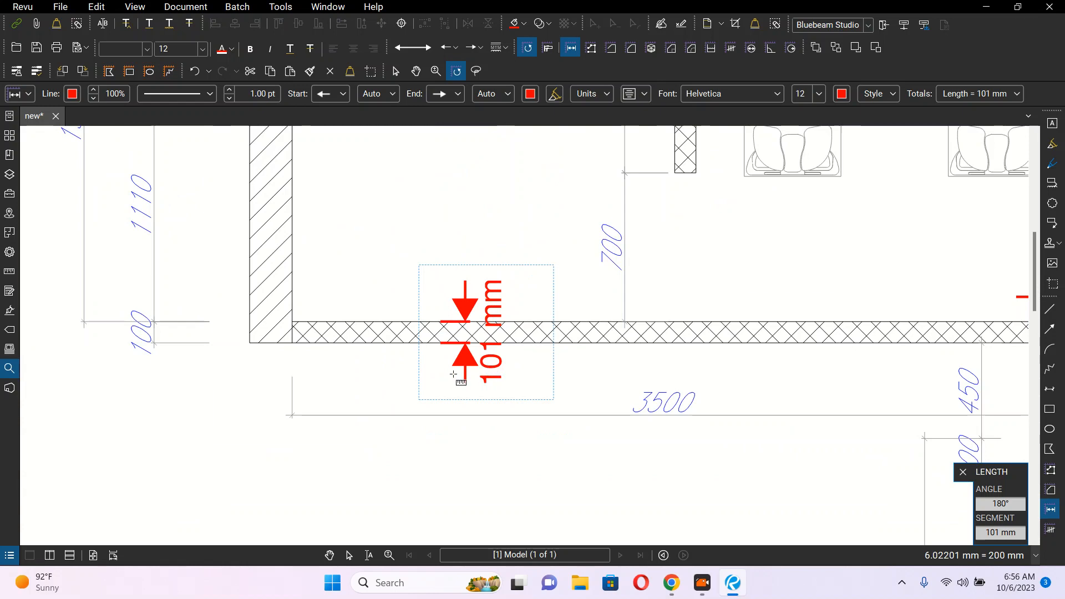
{"action": "key", "text": "Escape"}
{"action": "scroll", "coordinate": [530, 304], "scroll_direction": "down", "scroll_amount": 5}
{"action": "scroll", "coordinate": [599, 309], "scroll_direction": "up", "scroll_amount": 4}
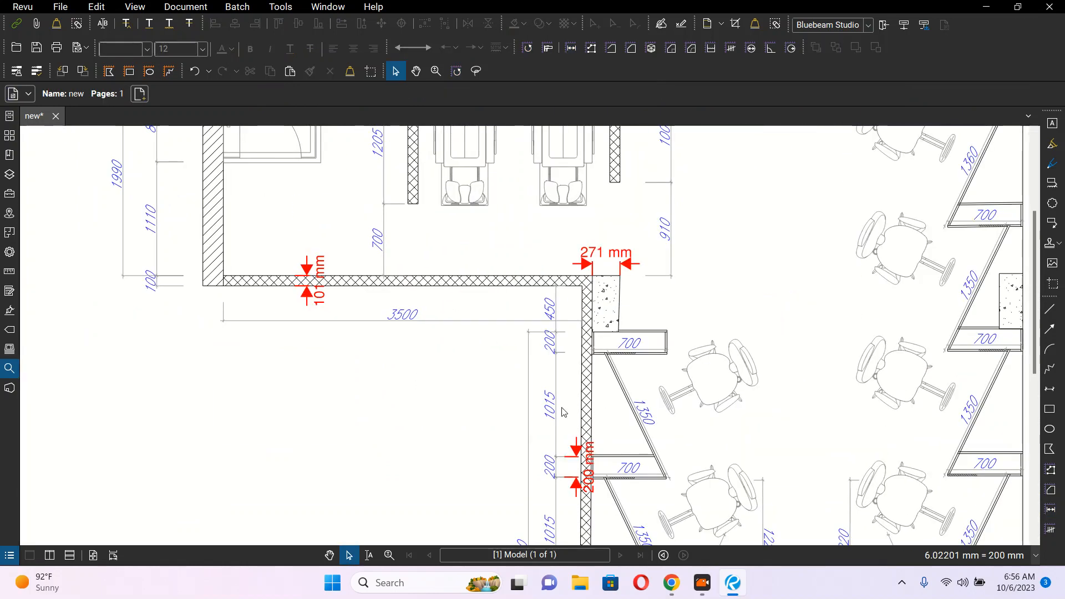
{"action": "left_click_drag", "start_coordinate": [671, 356], "coordinate": [629, 307]}
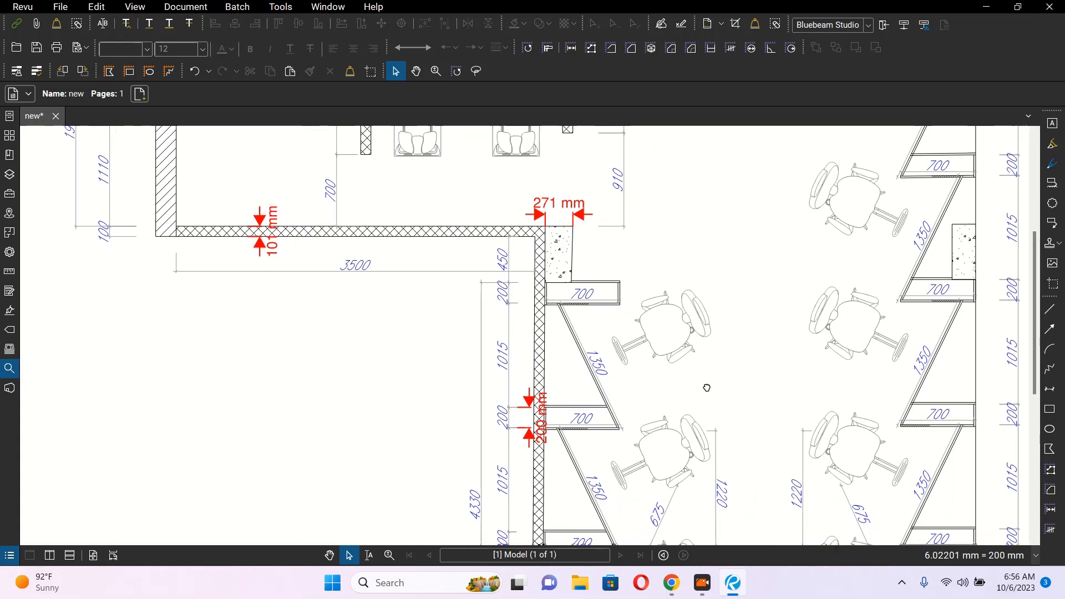
{"action": "left_click_drag", "start_coordinate": [706, 383], "coordinate": [591, 258]}
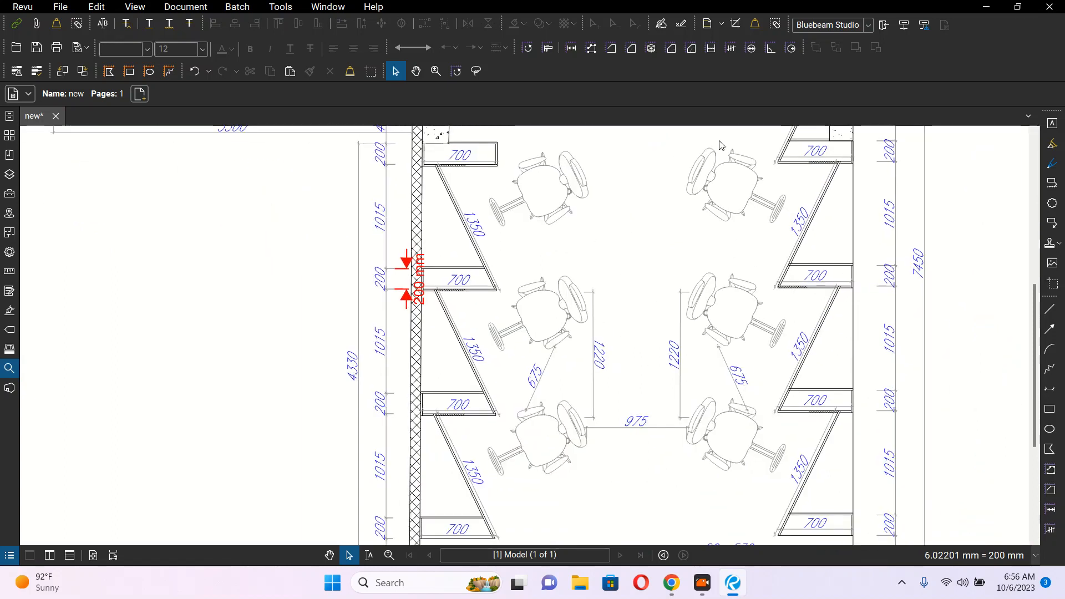
{"action": "left_click_drag", "start_coordinate": [617, 235], "coordinate": [678, 372]}
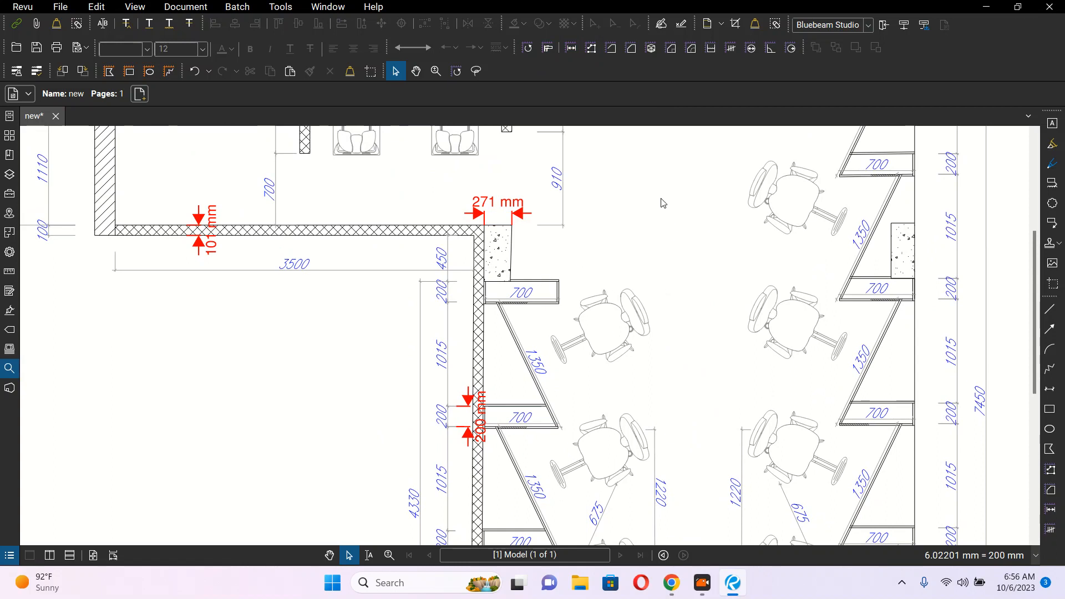
{"action": "left_click_drag", "start_coordinate": [661, 167], "coordinate": [657, 176]}
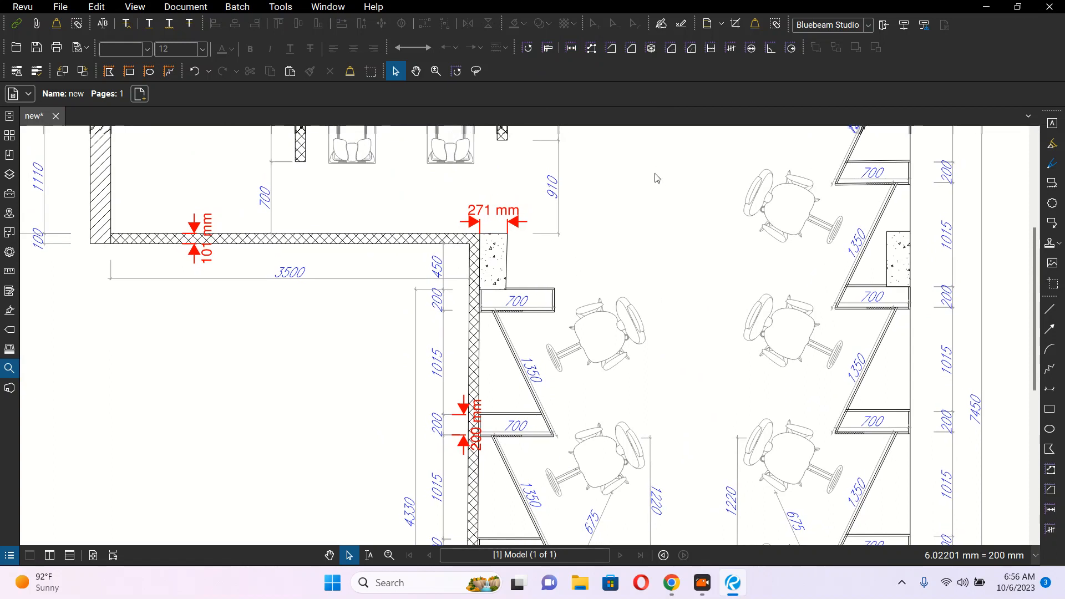
{"action": "left_click", "coordinate": [593, 51]}
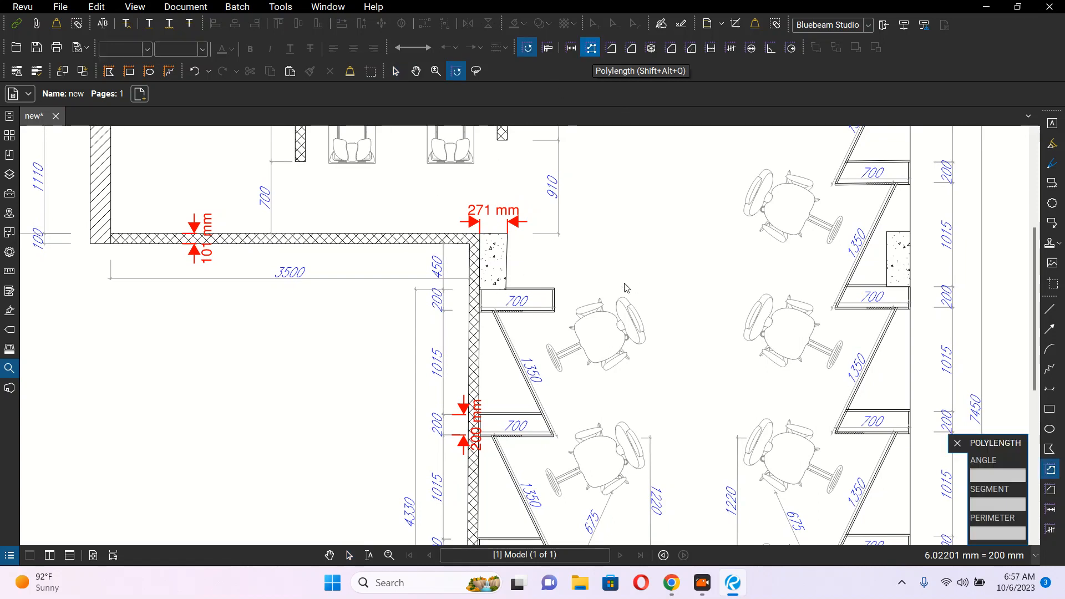
{"action": "left_click_drag", "start_coordinate": [408, 286], "coordinate": [557, 392]}
{"action": "scroll", "coordinate": [557, 392], "scroll_direction": "down", "scroll_amount": 2}
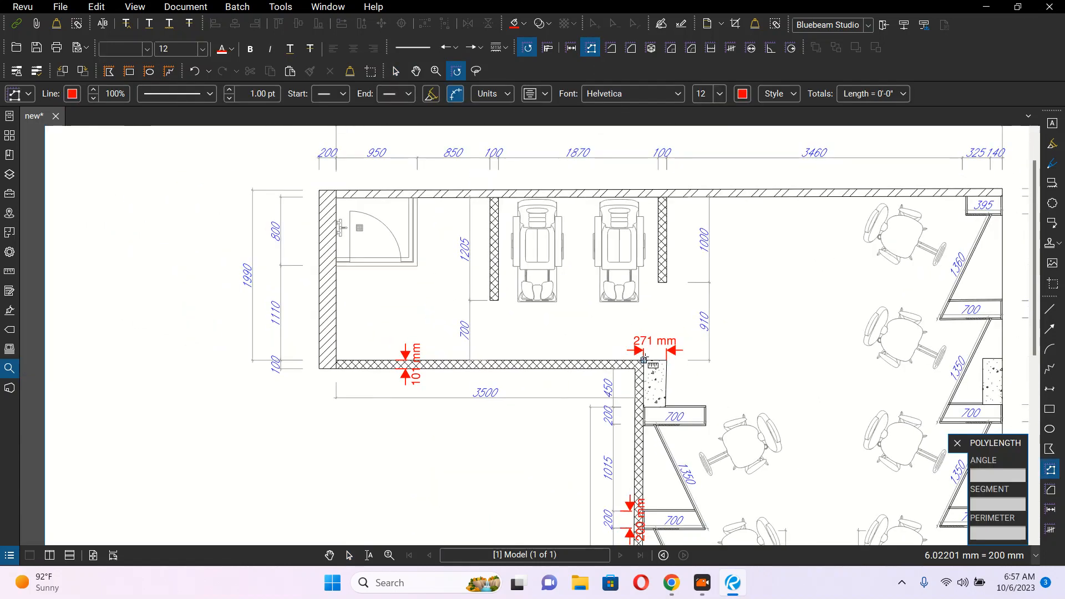
{"action": "left_click", "coordinate": [643, 360]}
{"action": "left_click", "coordinate": [336, 364]}
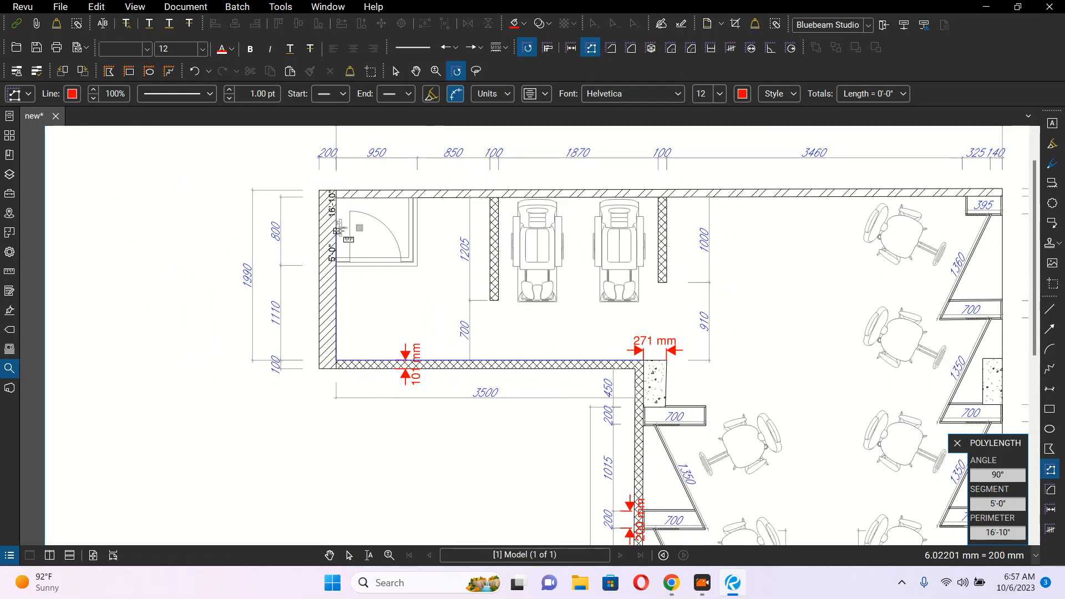
{"action": "key", "text": "Escape"}
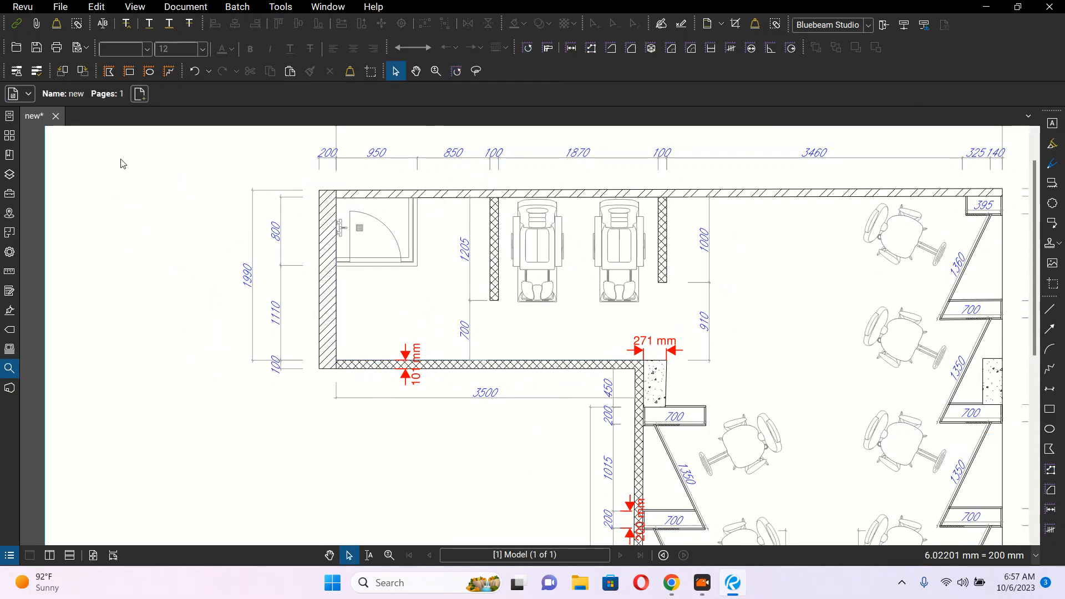
Step: Set the Polylength tool's length unit to mm and save its settings as the default
{"action": "left_click", "coordinate": [591, 47]}
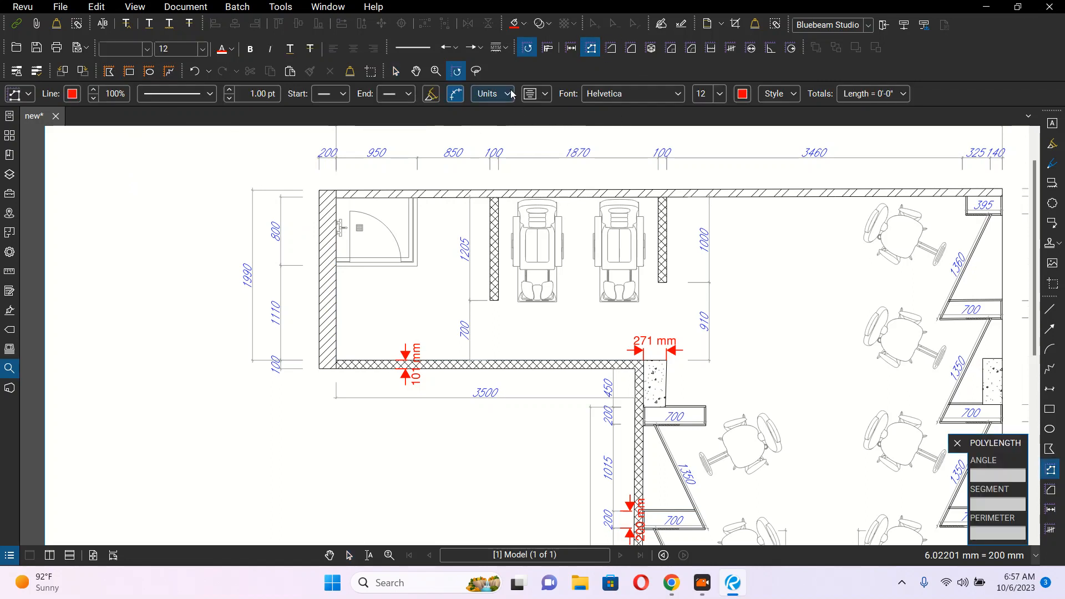
{"action": "left_click", "coordinate": [492, 94]}
{"action": "left_click", "coordinate": [580, 121]}
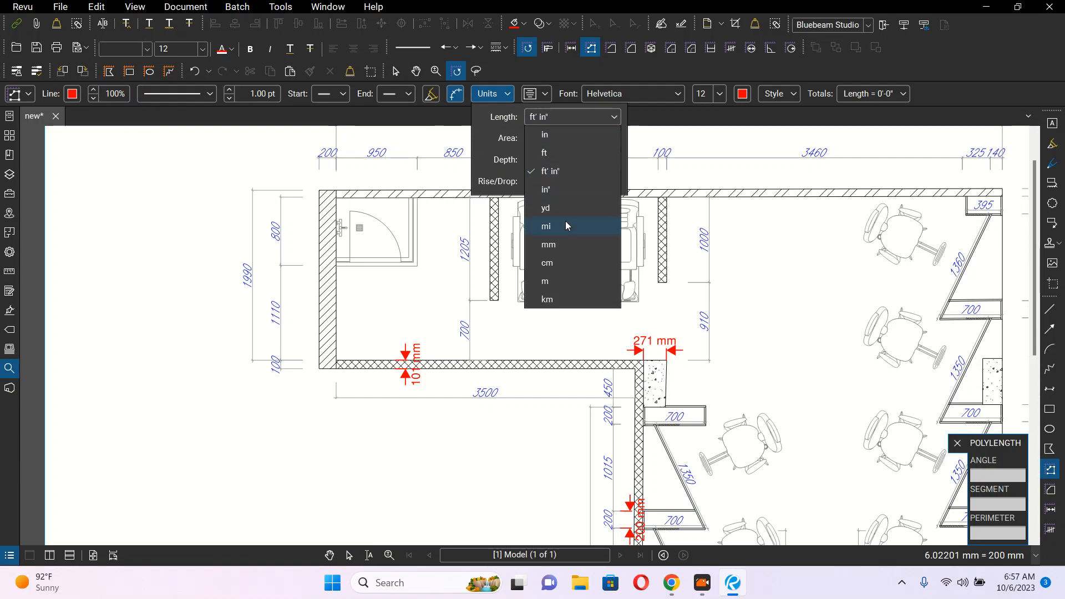
{"action": "left_click", "coordinate": [564, 241]}
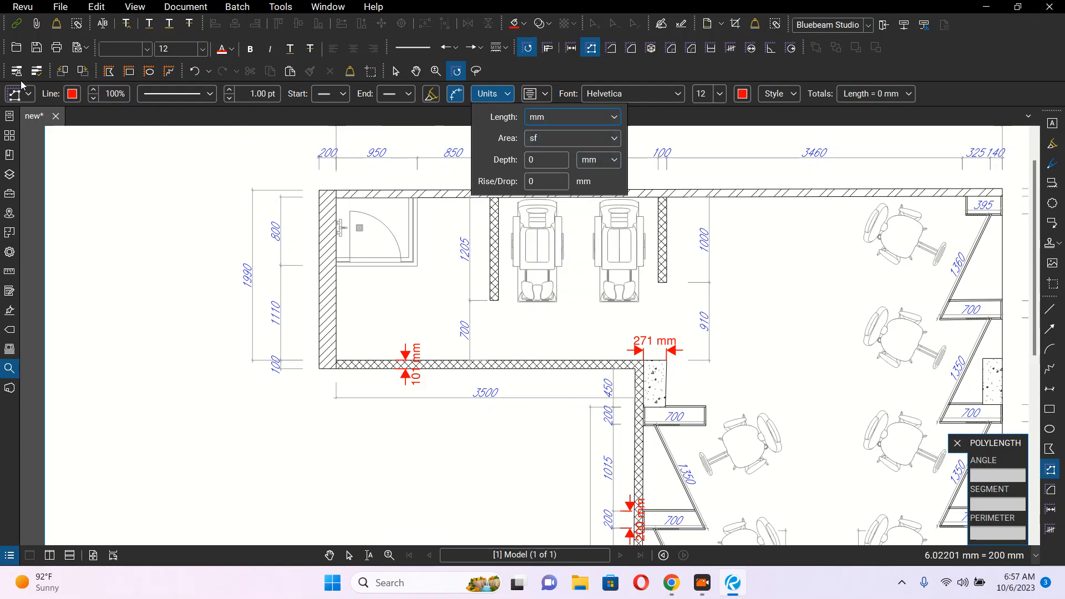
{"action": "left_click", "coordinate": [19, 99]}
{"action": "left_click", "coordinate": [24, 100]}
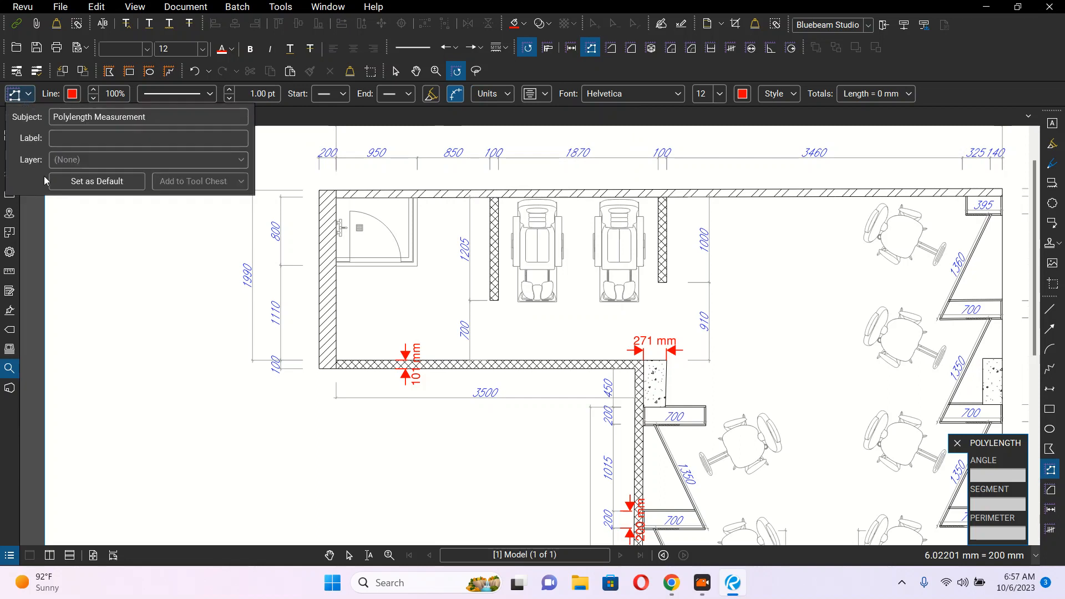
{"action": "left_click", "coordinate": [87, 182]}
Step: Change the Polylength tool's line colour to blue and save it as the default
{"action": "left_click", "coordinate": [72, 94]}
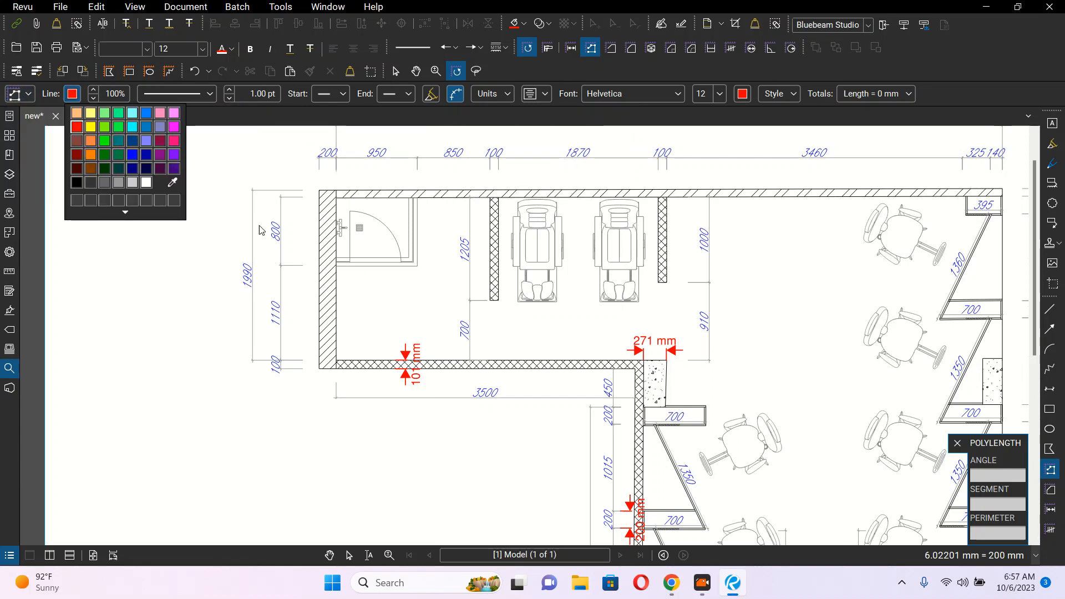
{"action": "left_click", "coordinate": [133, 157]}
{"action": "left_click", "coordinate": [28, 94]}
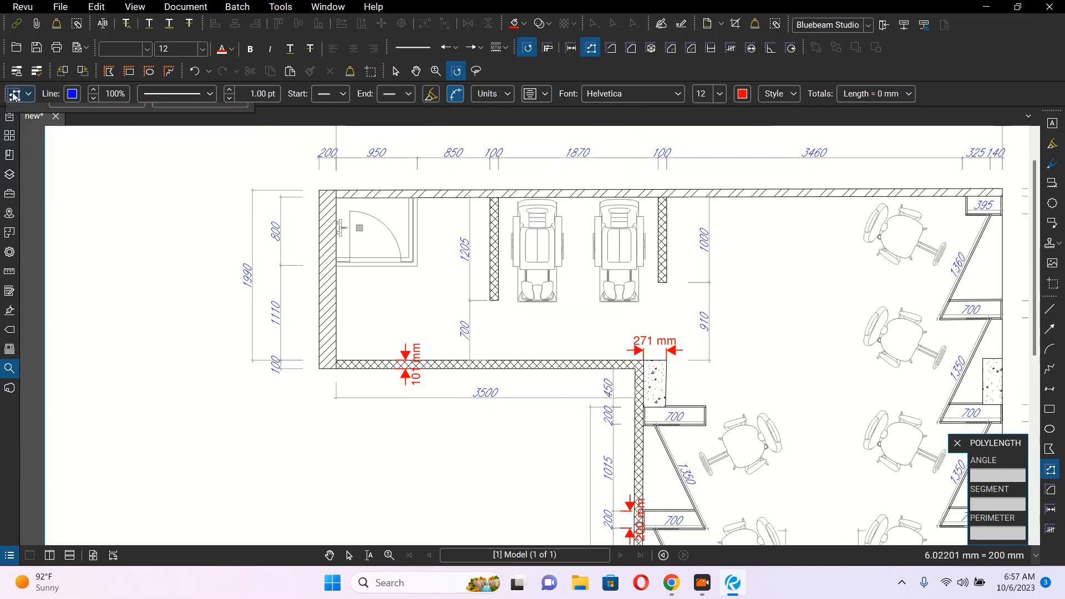
{"action": "left_click", "coordinate": [88, 182]}
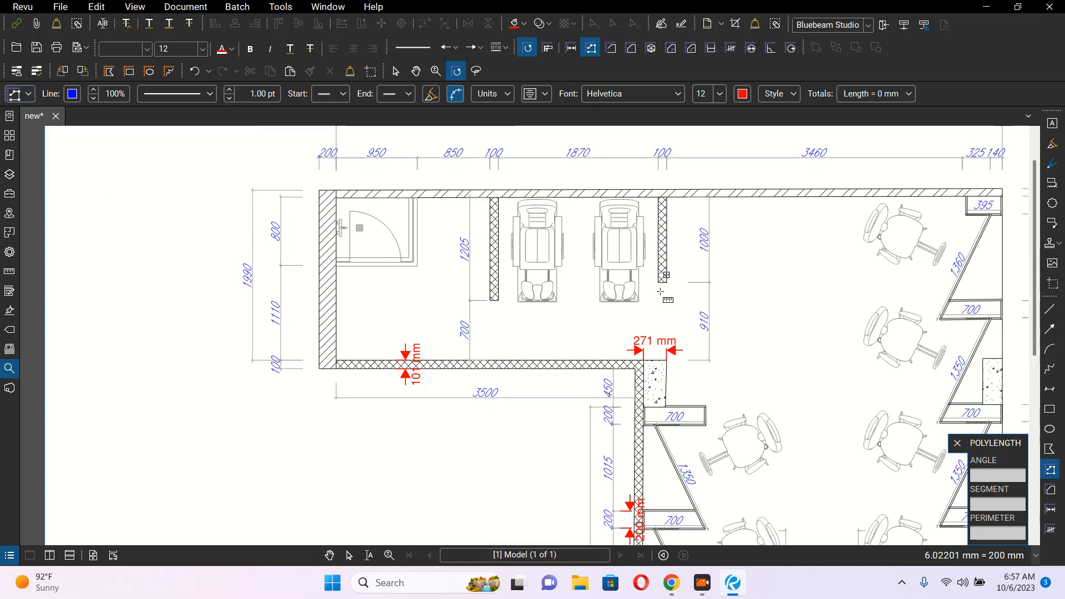
Step: Measure a polylength along the shower and massage chair room's inner walls, from the concrete column's corner to the partition beyond the chairs
{"action": "left_click", "coordinate": [632, 361]}
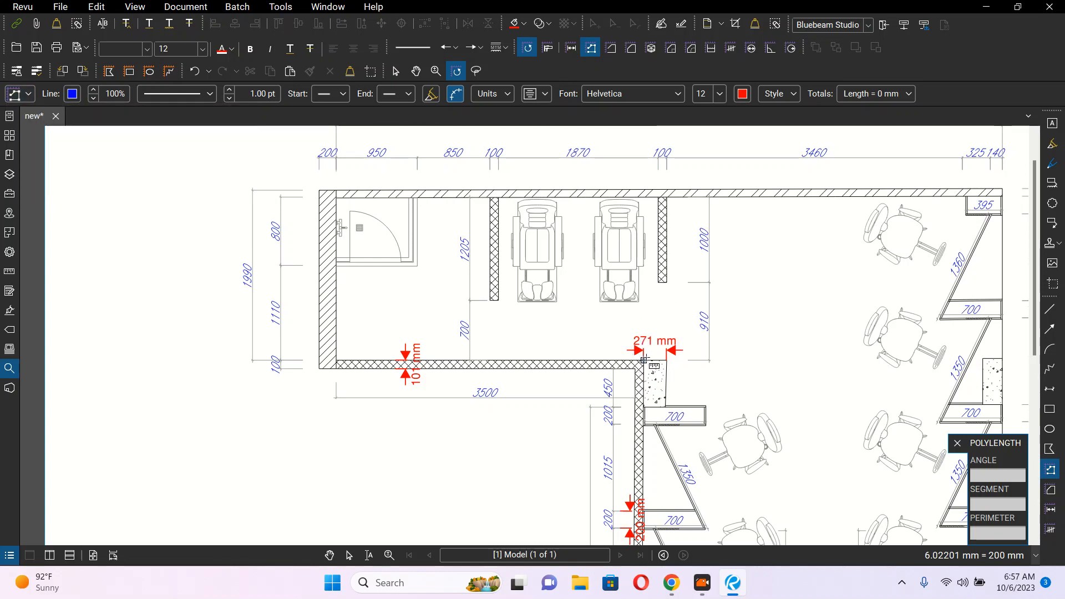
{"action": "left_click", "coordinate": [336, 361]}
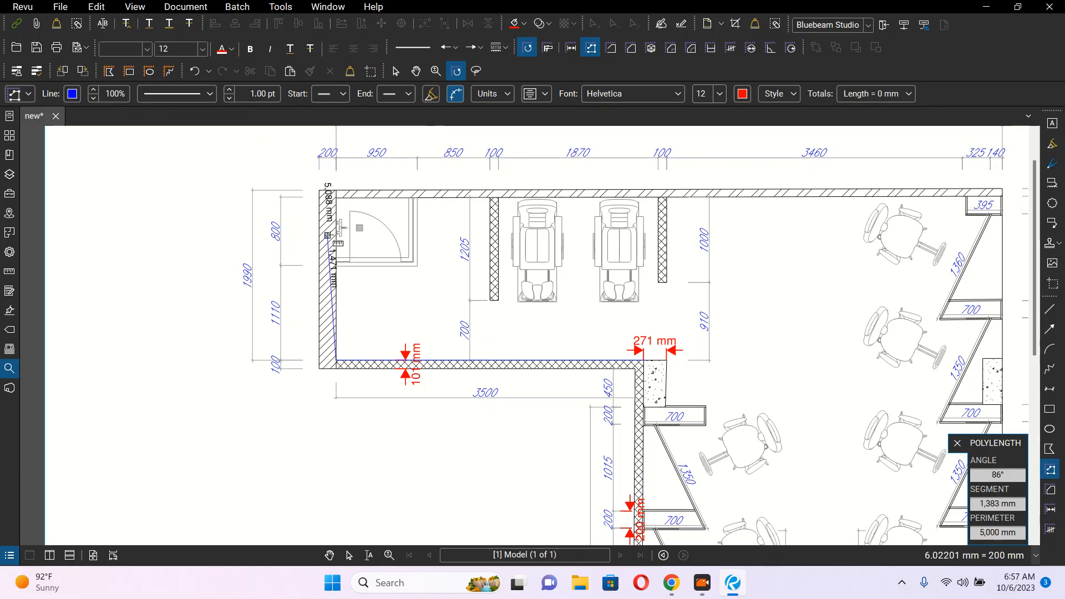
{"action": "scroll", "coordinate": [343, 198], "scroll_direction": "up", "scroll_amount": 4}
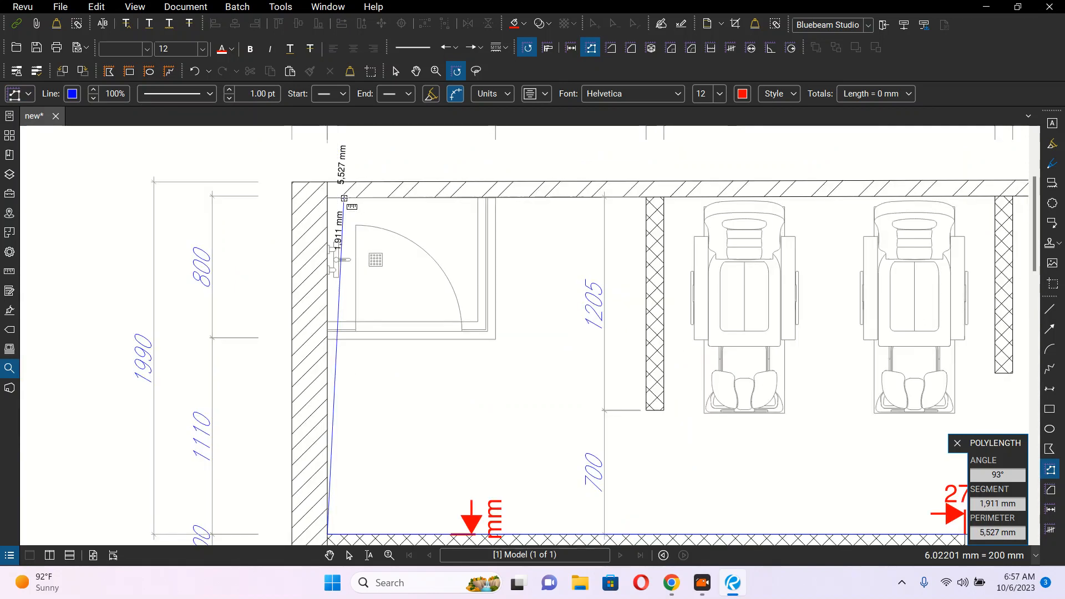
{"action": "left_click", "coordinate": [320, 207]}
{"action": "scroll", "coordinate": [322, 208], "scroll_direction": "down", "scroll_amount": 5}
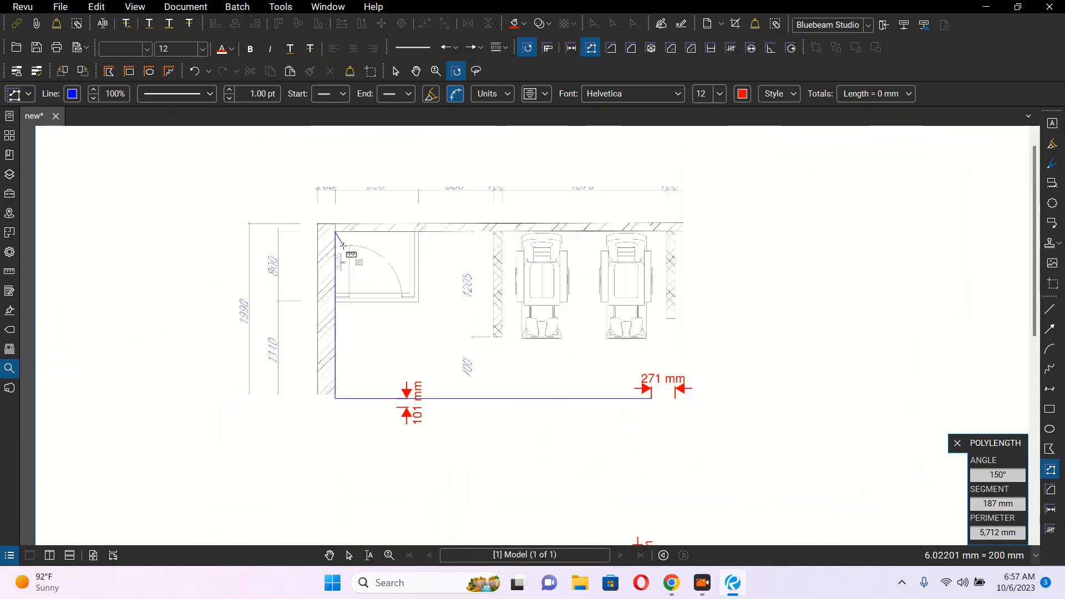
{"action": "scroll", "coordinate": [704, 231], "scroll_direction": "up", "scroll_amount": 5}
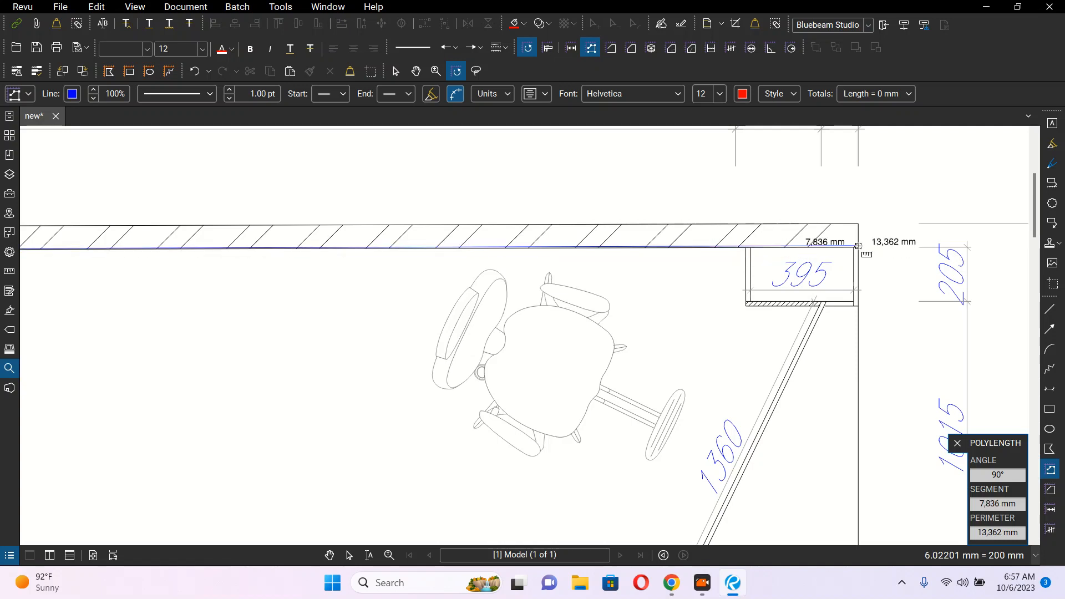
{"action": "scroll", "coordinate": [843, 255], "scroll_direction": "down", "scroll_amount": 2}
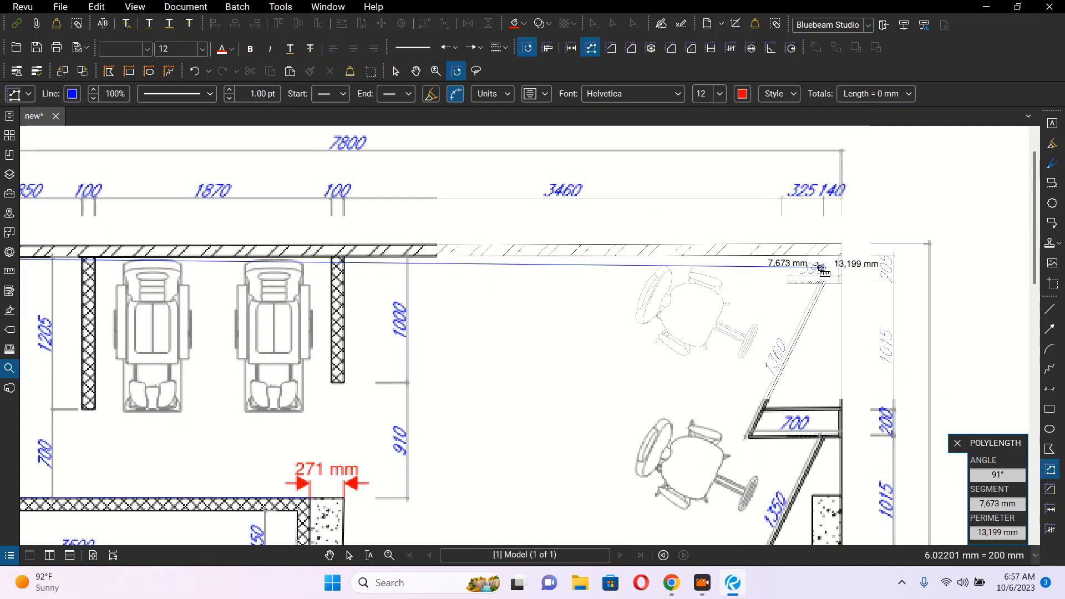
{"action": "scroll", "coordinate": [798, 269], "scroll_direction": "down", "scroll_amount": 2}
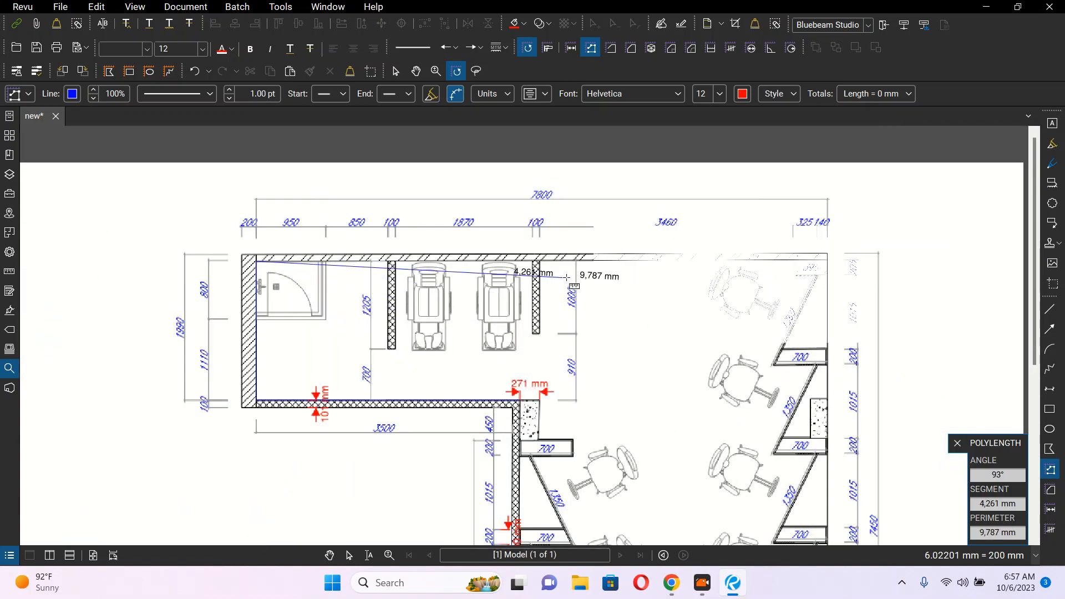
{"action": "scroll", "coordinate": [519, 269], "scroll_direction": "up", "scroll_amount": 2}
{"action": "scroll", "coordinate": [518, 269], "scroll_direction": "up", "scroll_amount": 4}
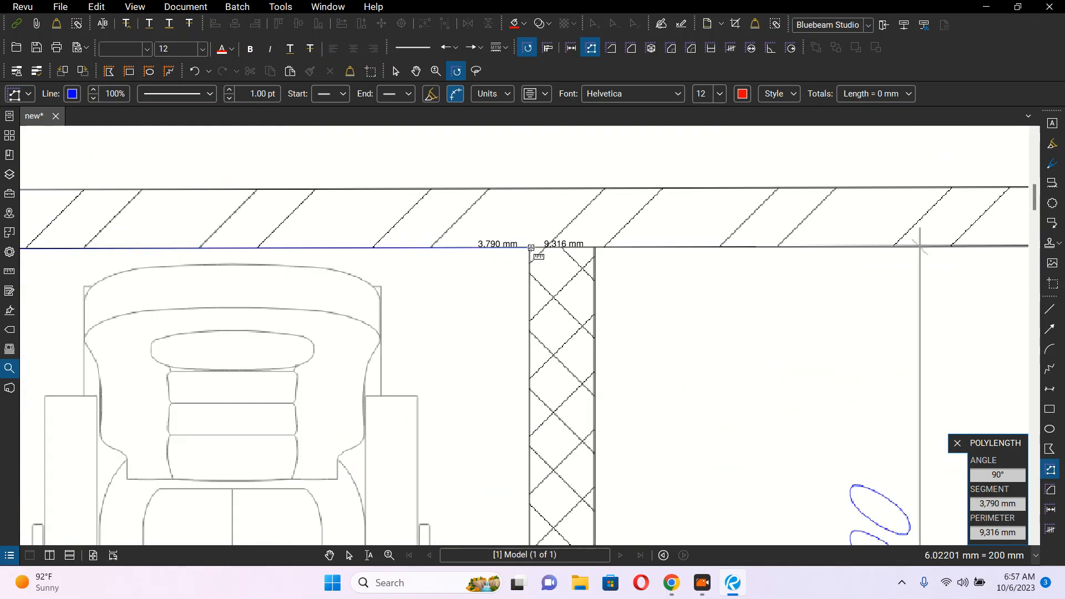
{"action": "left_click", "coordinate": [528, 248]}
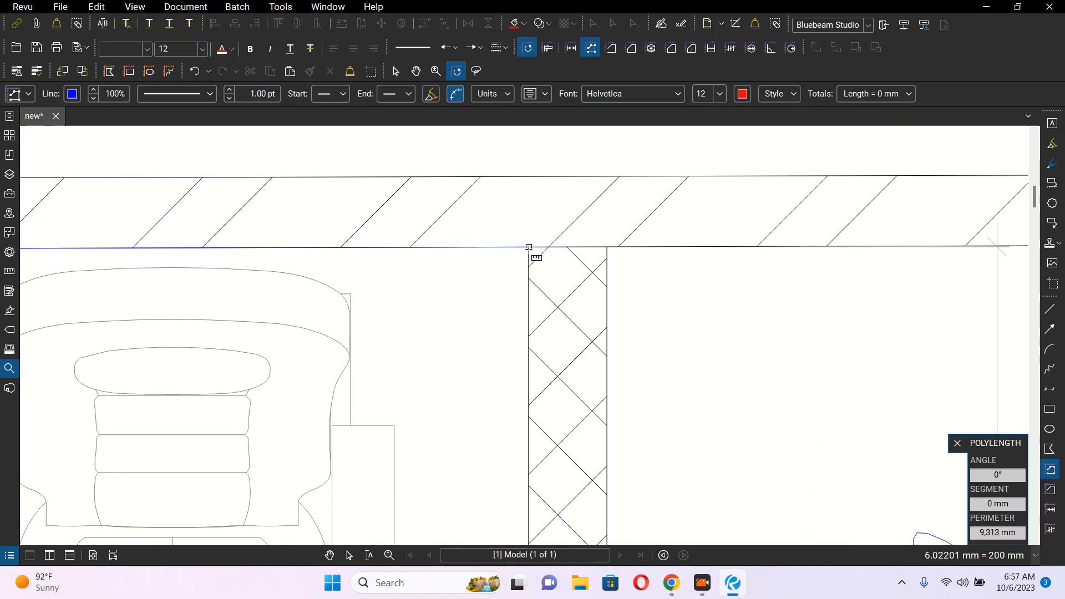
{"action": "key", "text": "Return"}
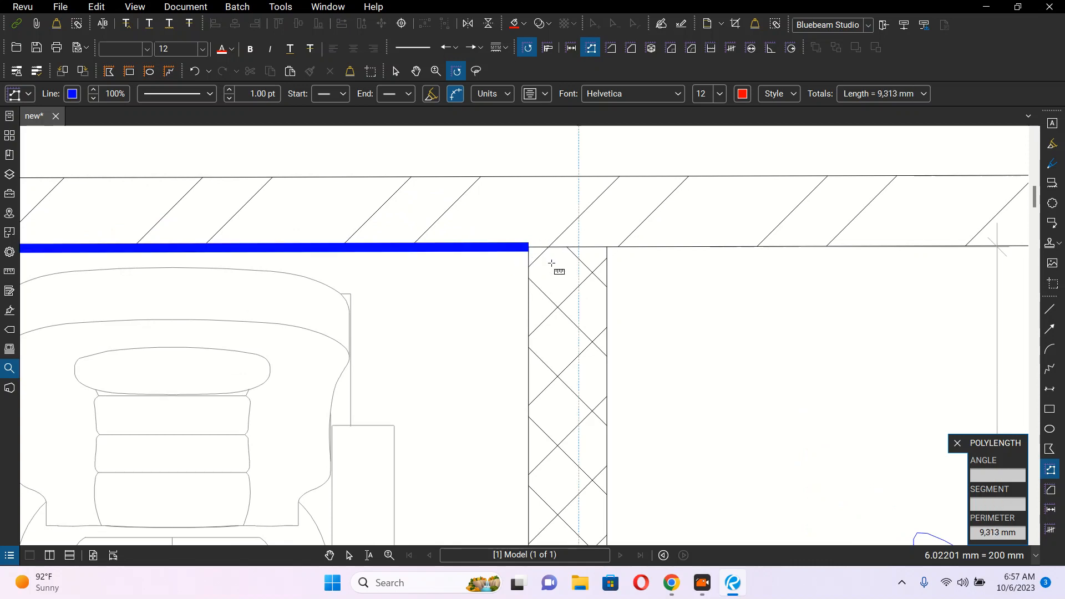
Step: Delete the 101 mm wall-thickness measurement and the 271 mm column-width measurement
{"action": "scroll", "coordinate": [543, 294], "scroll_direction": "down", "scroll_amount": 5}
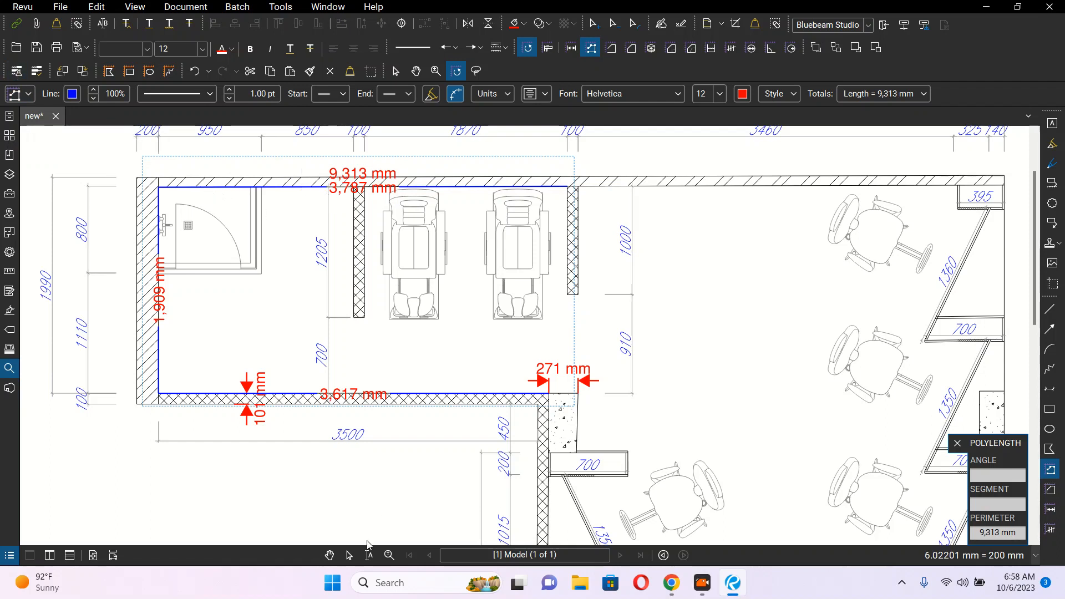
{"action": "left_click", "coordinate": [348, 554]}
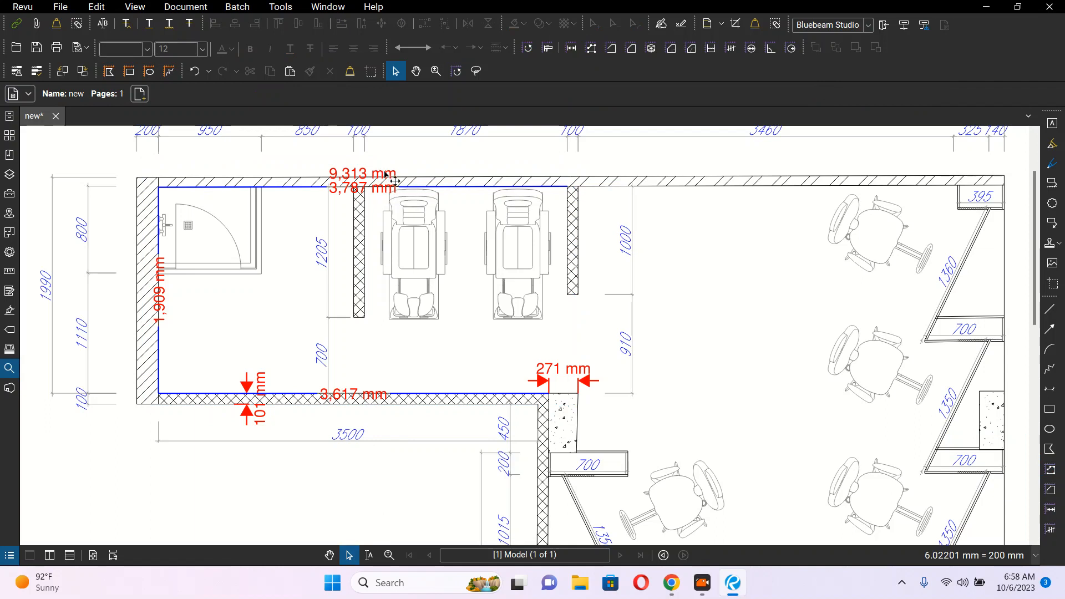
{"action": "left_click", "coordinate": [387, 174]}
{"action": "left_click_drag", "start_coordinate": [373, 159], "coordinate": [424, 249]}
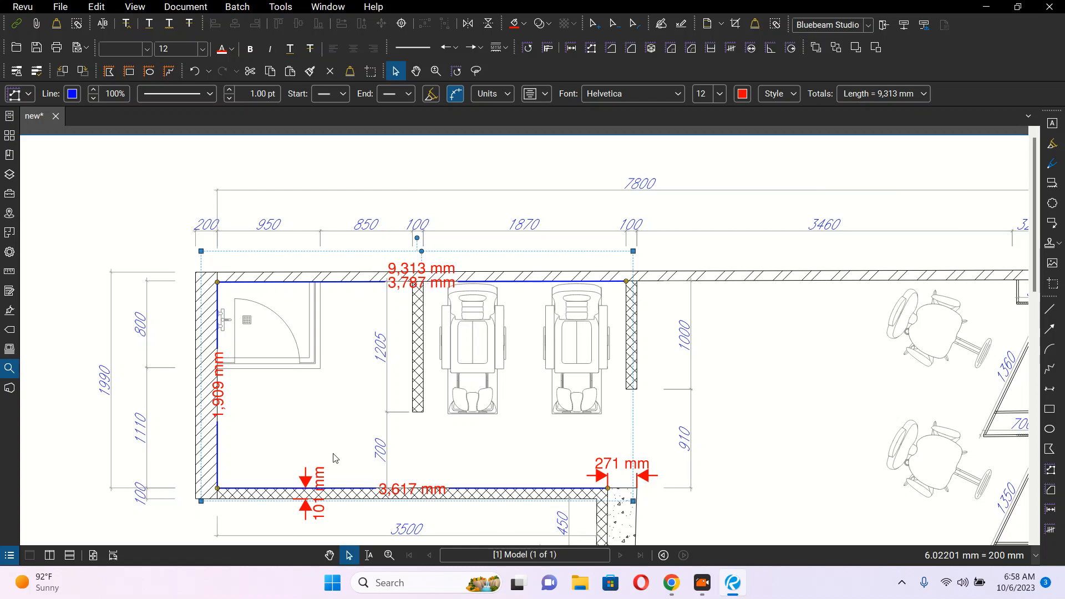
{"action": "left_click_drag", "start_coordinate": [363, 381], "coordinate": [372, 279]}
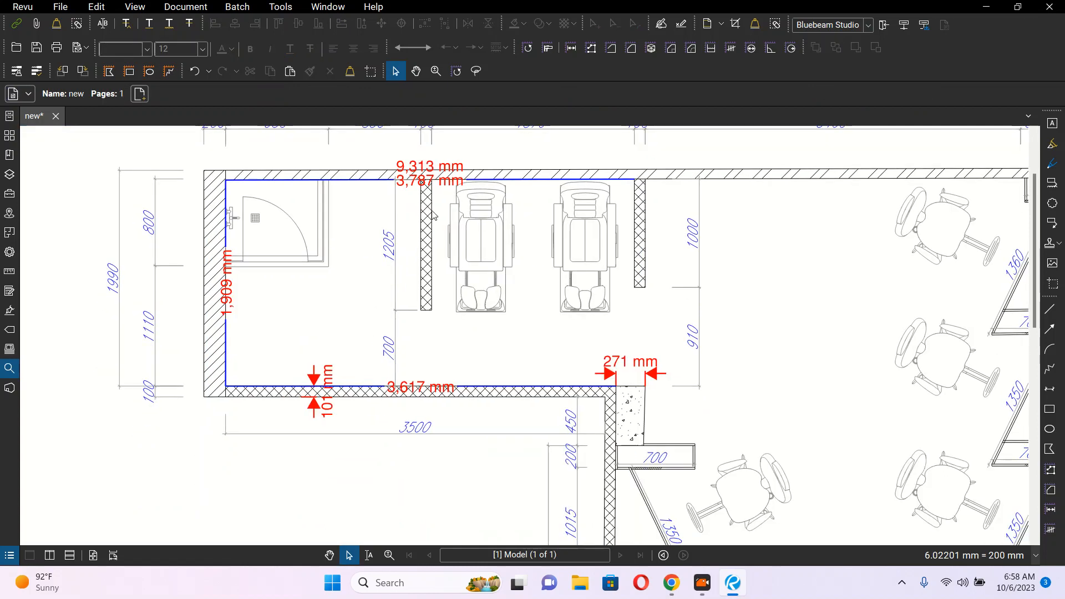
{"action": "left_click", "coordinate": [326, 375]}
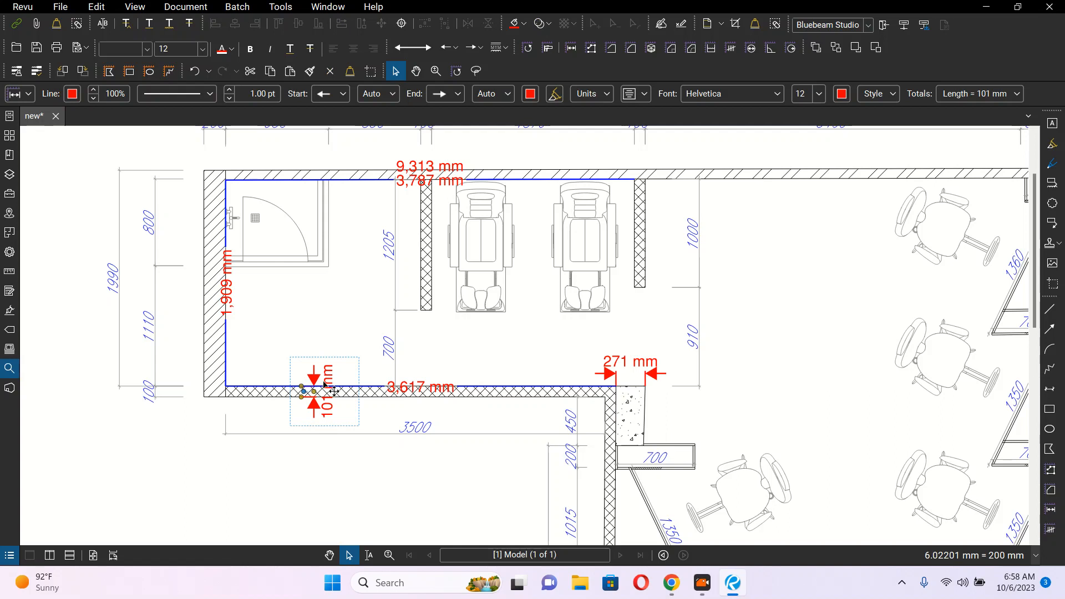
{"action": "left_click", "coordinate": [582, 383]}
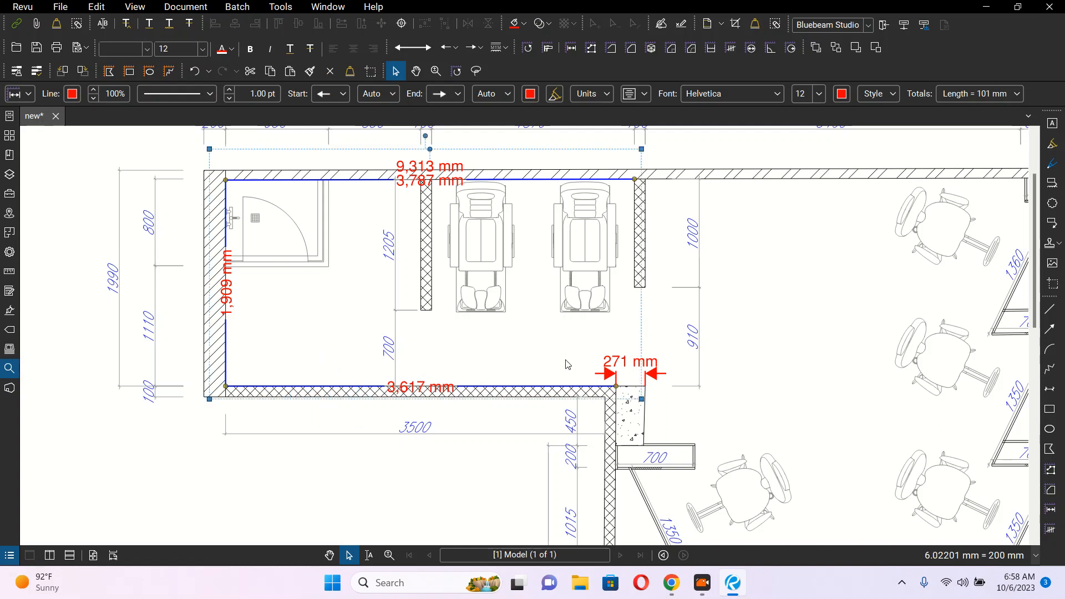
{"action": "left_click", "coordinate": [663, 372]}
Step: Select the blue polylength and examine its segment labels and total length
{"action": "left_click", "coordinate": [603, 387]}
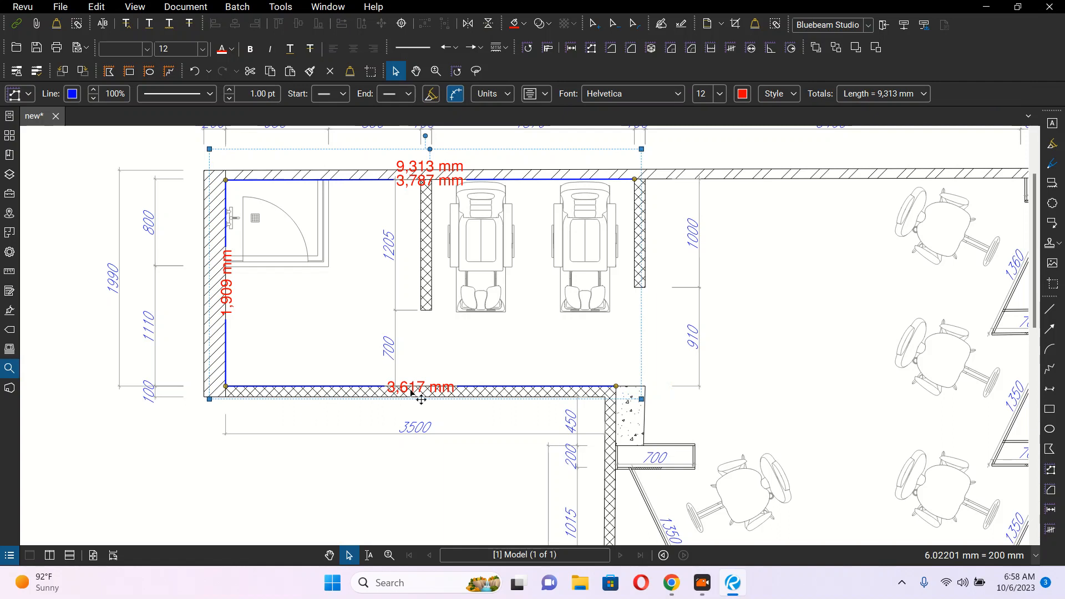
{"action": "scroll", "coordinate": [421, 400], "scroll_direction": "up", "scroll_amount": 4}
{"action": "scroll", "coordinate": [518, 398], "scroll_direction": "down", "scroll_amount": 3}
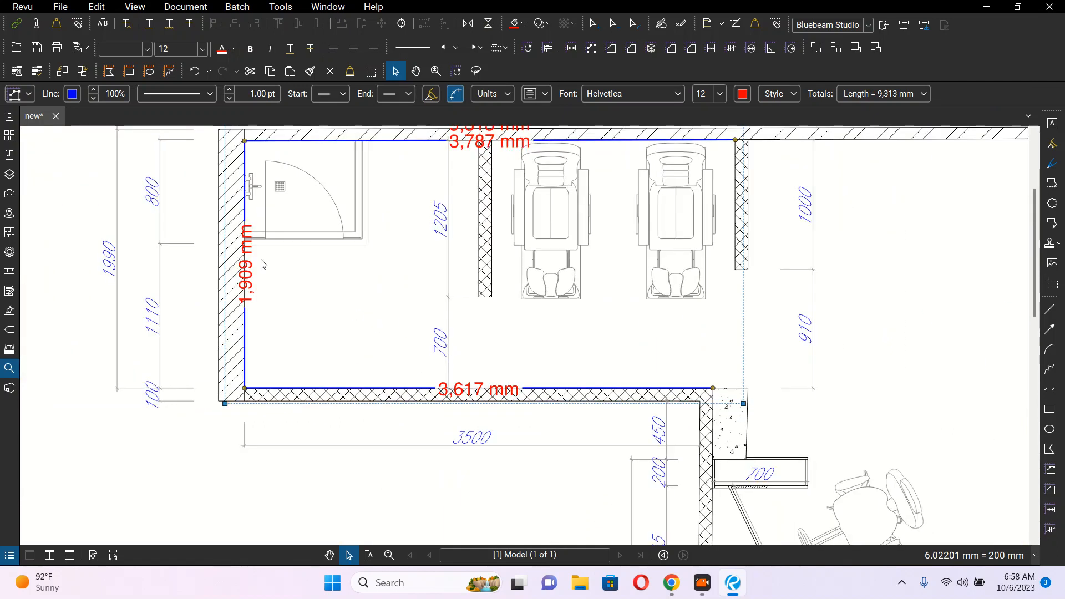
{"action": "left_click_drag", "start_coordinate": [271, 243], "coordinate": [289, 348]}
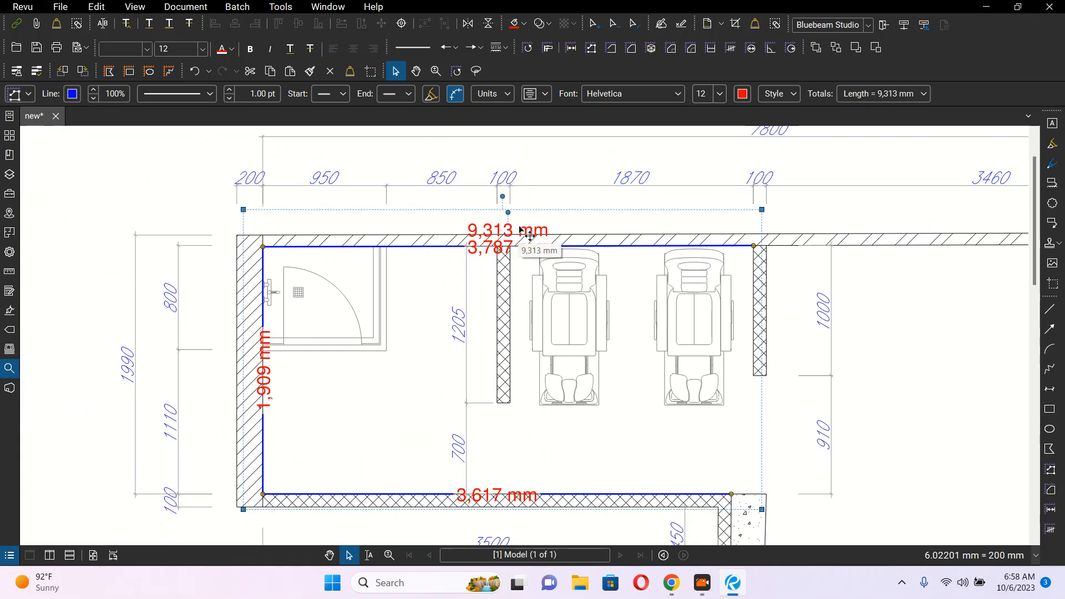
{"action": "scroll", "coordinate": [438, 310], "scroll_direction": "down", "scroll_amount": 5}
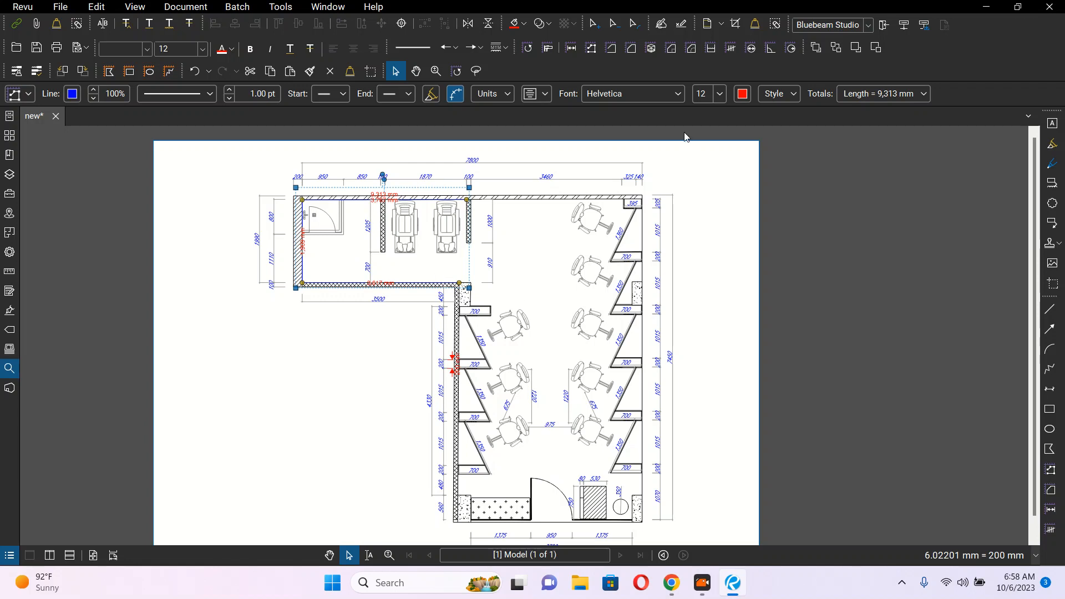
Step: Count the styling chairs in both rows with the Count tool, placing a check mark on each chair
{"action": "left_click", "coordinate": [731, 48]}
{"action": "left_click", "coordinate": [366, 221]}
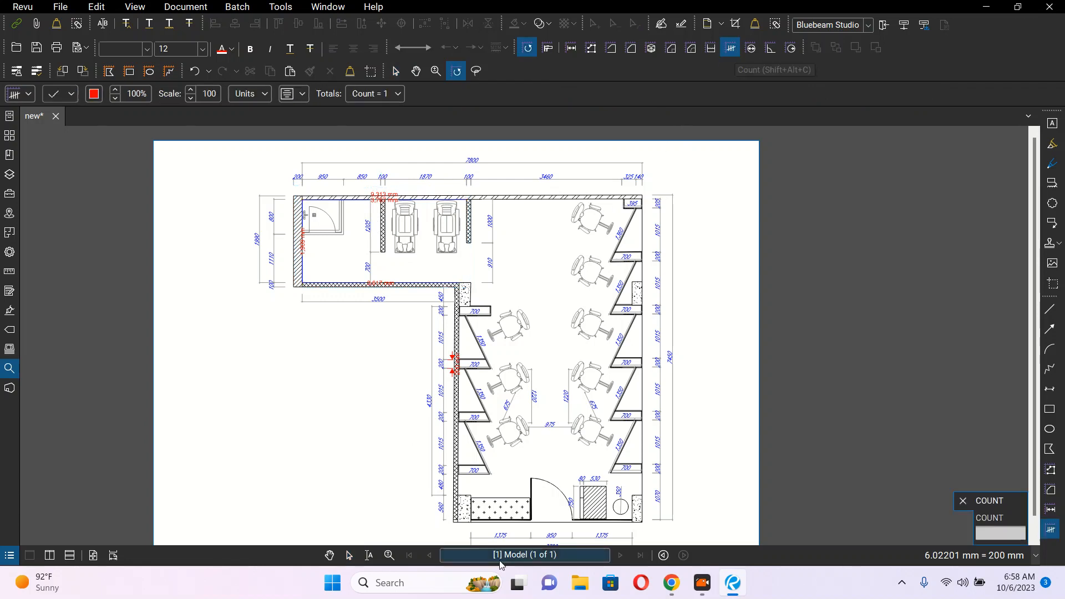
{"action": "scroll", "coordinate": [366, 221], "scroll_direction": "up", "scroll_amount": 3}
{"action": "scroll", "coordinate": [365, 221], "scroll_direction": "up", "scroll_amount": 2}
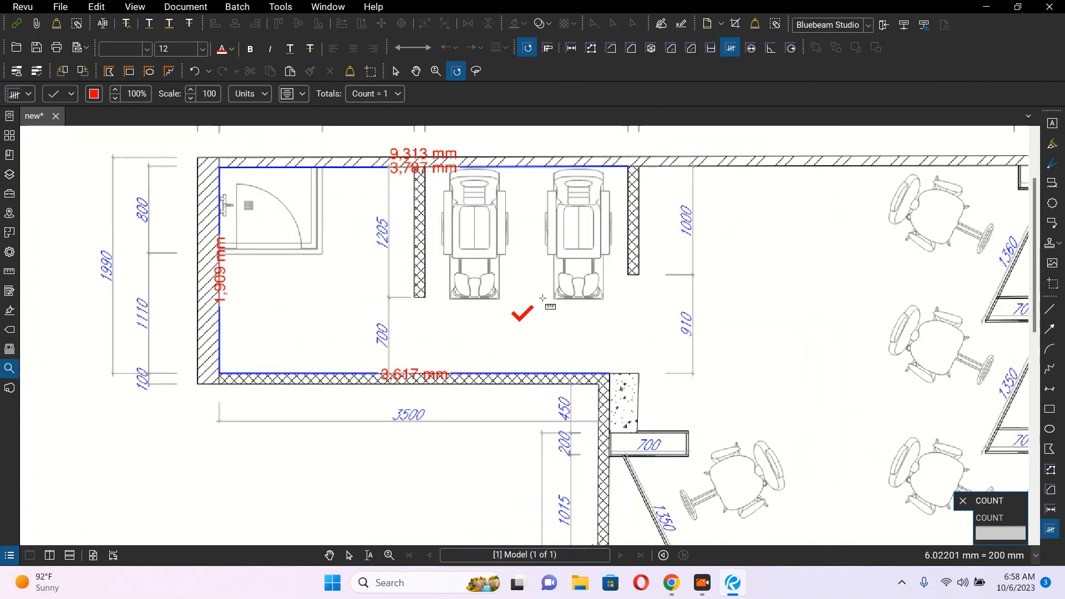
{"action": "left_click_drag", "start_coordinate": [546, 278], "coordinate": [333, 223]}
{"action": "scroll", "coordinate": [333, 223], "scroll_direction": "down", "scroll_amount": 2}
{"action": "left_click", "coordinate": [604, 267]}
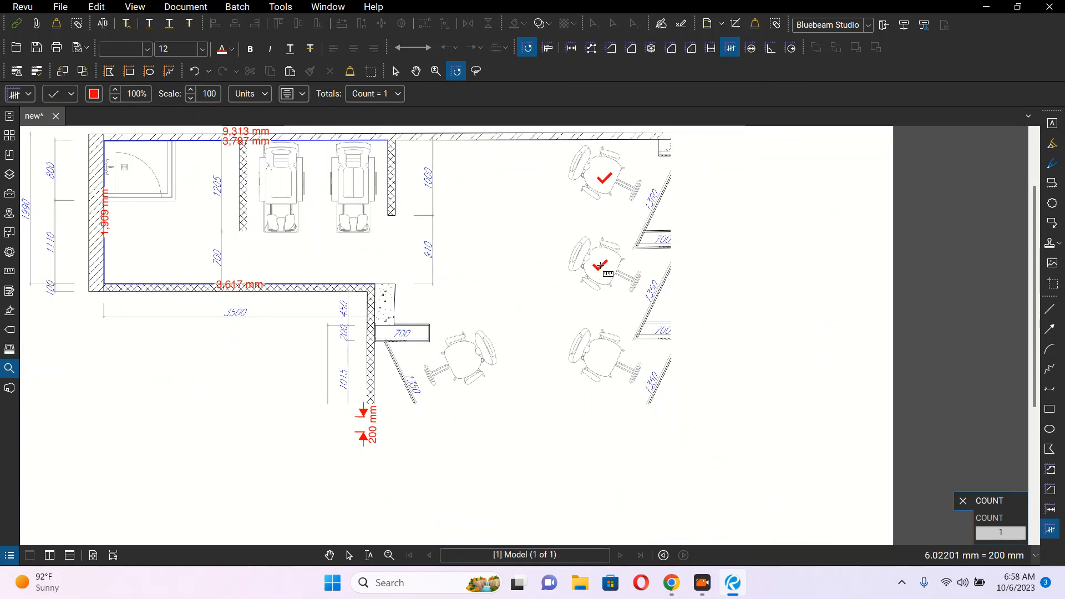
{"action": "left_click", "coordinate": [604, 351]}
{"action": "scroll", "coordinate": [577, 236], "scroll_direction": "down", "scroll_amount": 1}
{"action": "scroll", "coordinate": [577, 237], "scroll_direction": "down", "scroll_amount": 3}
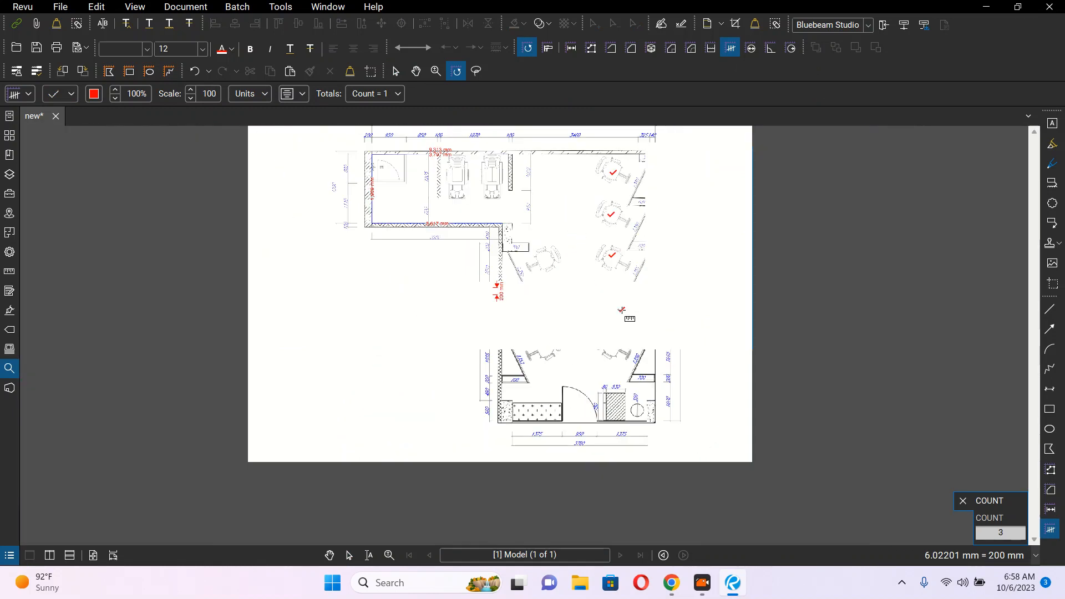
{"action": "left_click", "coordinate": [612, 302]}
{"action": "left_click", "coordinate": [616, 347]}
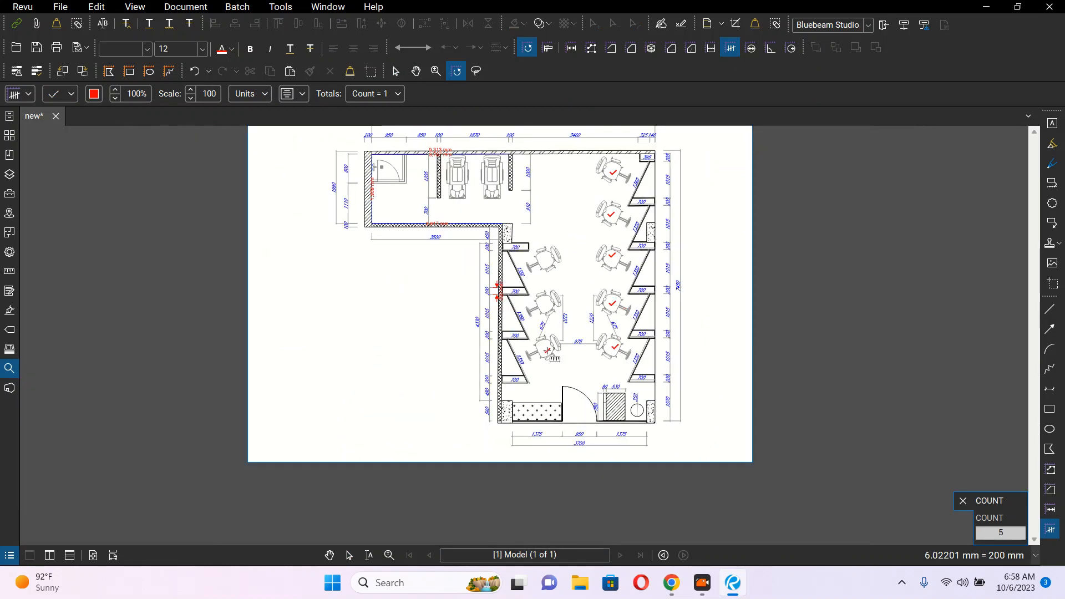
{"action": "left_click", "coordinate": [548, 315]}
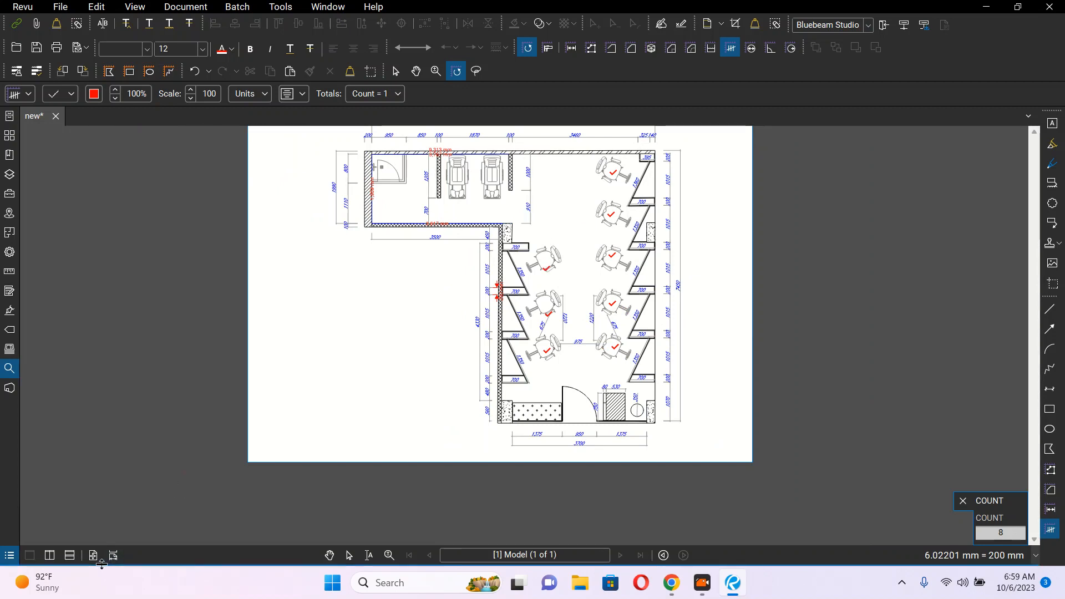
Step: Show the Markups List, enlarge it, and finish the chair count so it is listed there
{"action": "left_click", "coordinate": [9, 556]}
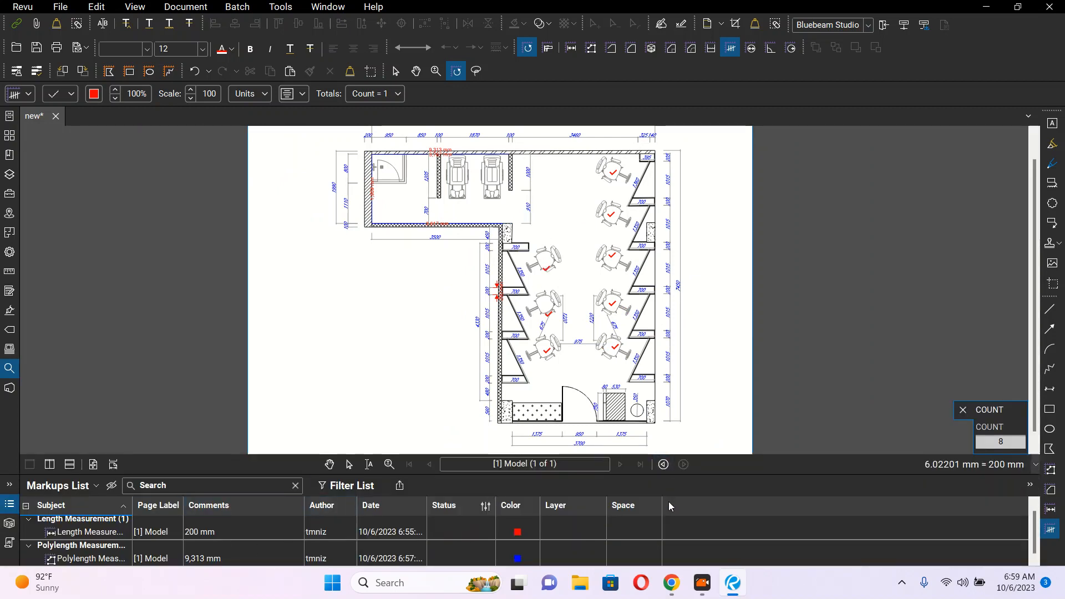
{"action": "left_click_drag", "start_coordinate": [674, 475], "coordinate": [682, 366]}
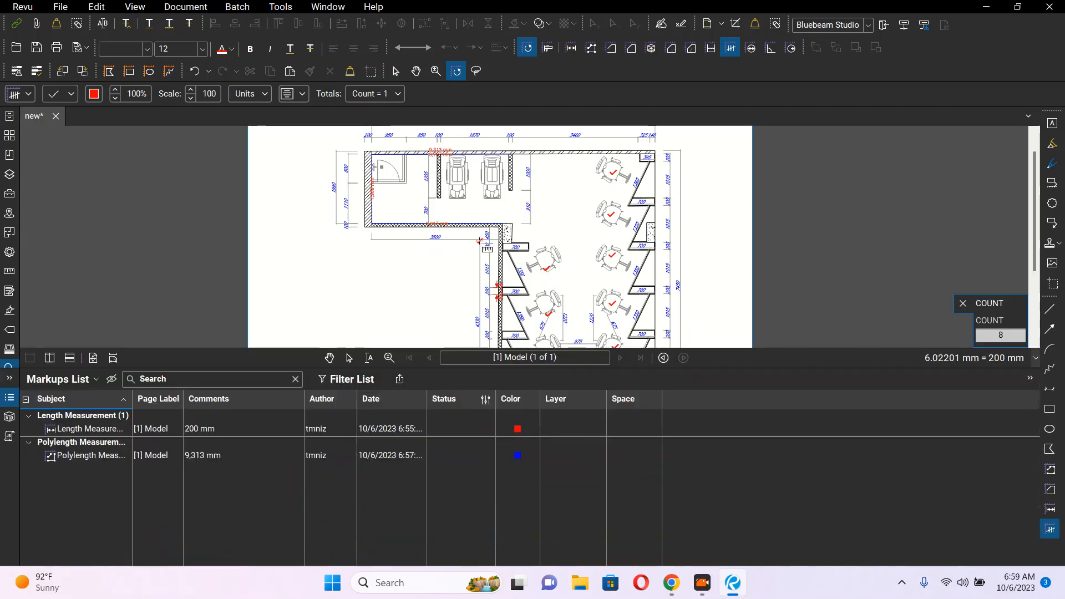
{"action": "key", "text": "Return"}
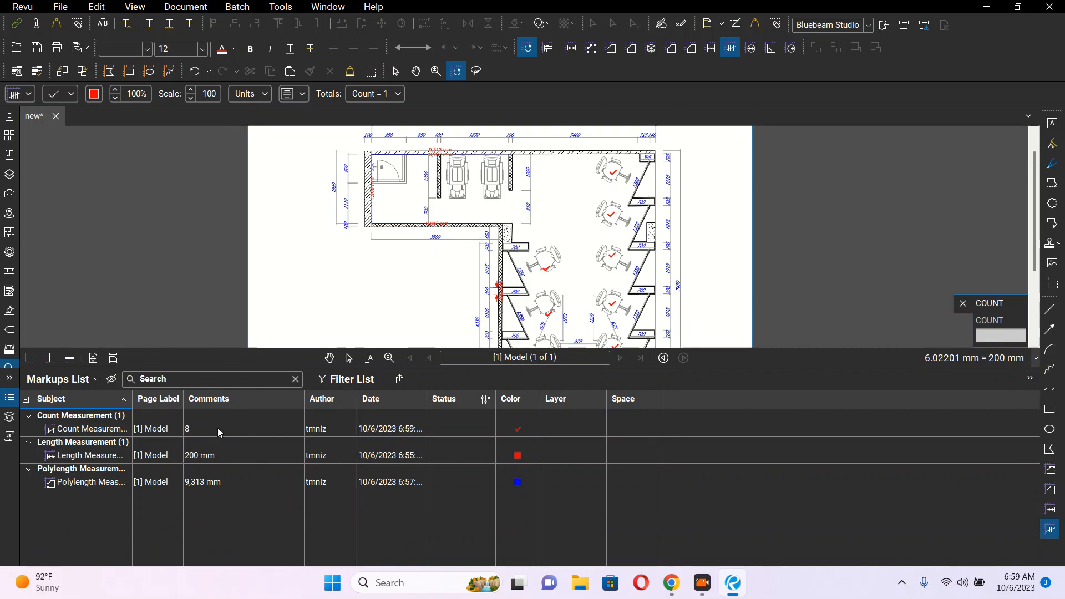
Step: Reduce the height of the Markups List to enlarge the plan area, and leave the Count tool
{"action": "scroll", "coordinate": [638, 284], "scroll_direction": "down", "scroll_amount": 2}
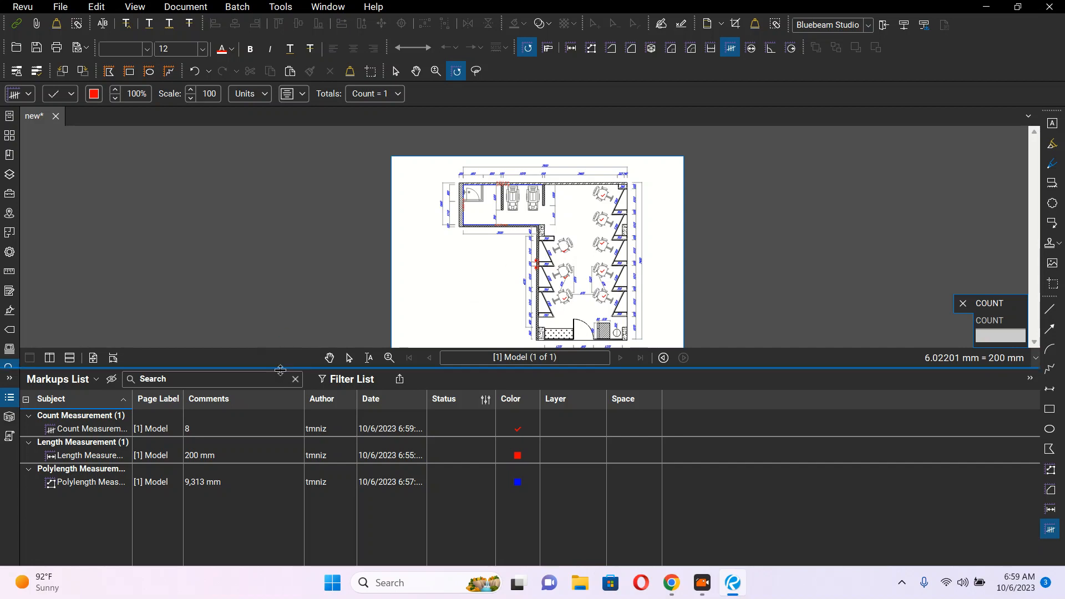
{"action": "left_click_drag", "start_coordinate": [283, 367], "coordinate": [295, 441]}
{"action": "scroll", "coordinate": [416, 226], "scroll_direction": "up", "scroll_amount": 3}
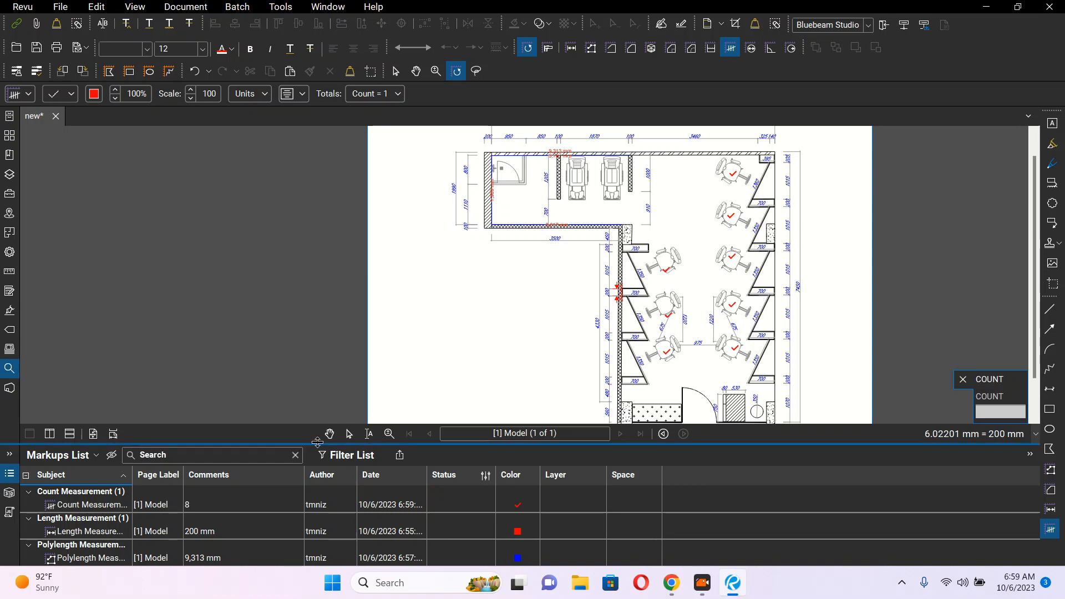
{"action": "left_click_drag", "start_coordinate": [315, 443], "coordinate": [315, 491]}
{"action": "scroll", "coordinate": [676, 265], "scroll_direction": "up", "scroll_amount": 3}
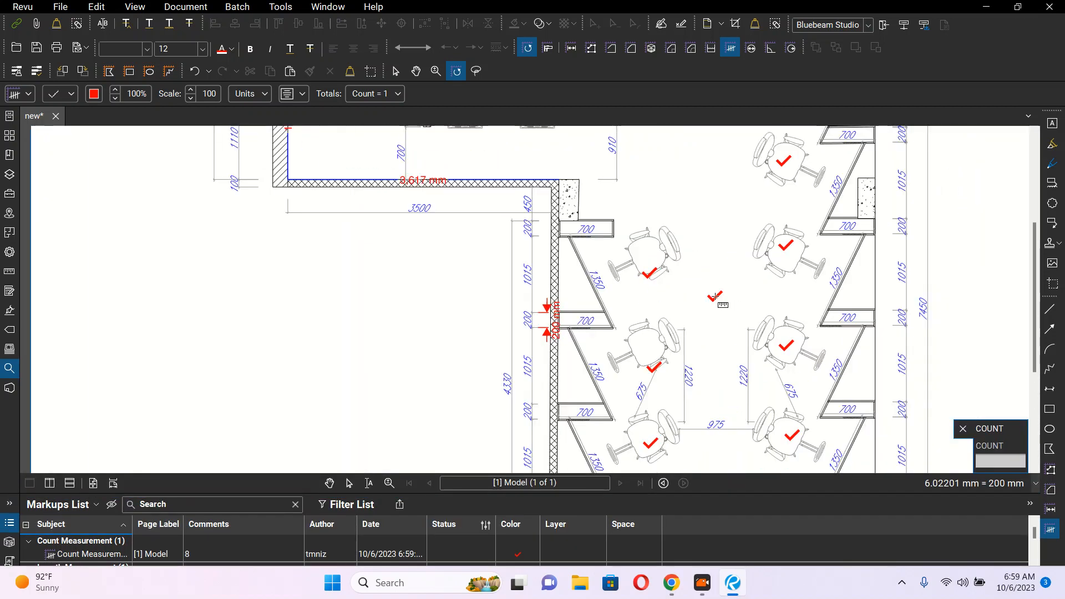
{"action": "key", "text": "Escape"}
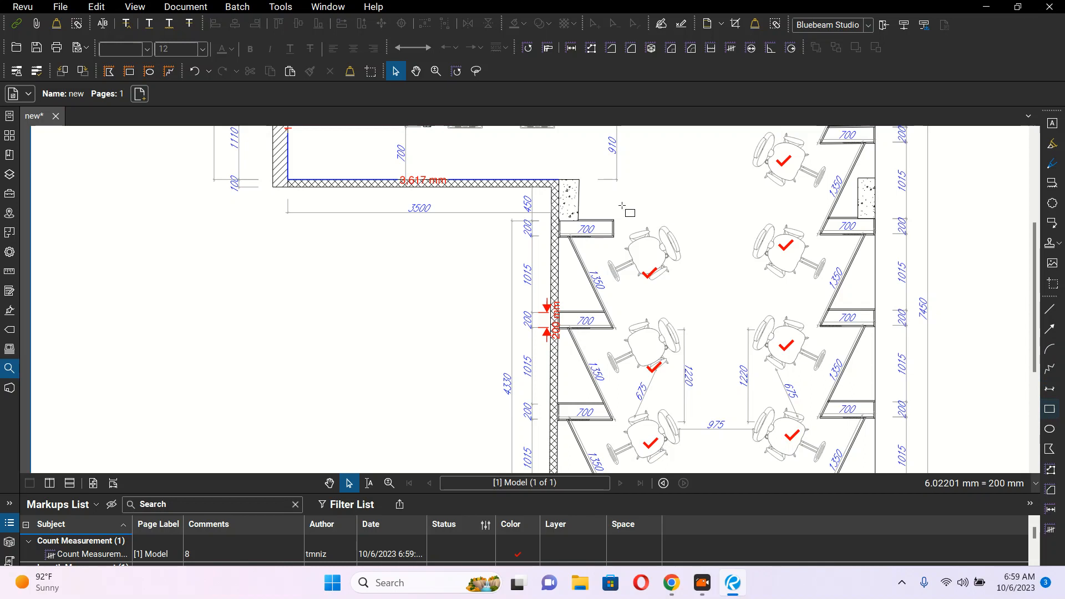
{"action": "left_click", "coordinate": [1049, 408]}
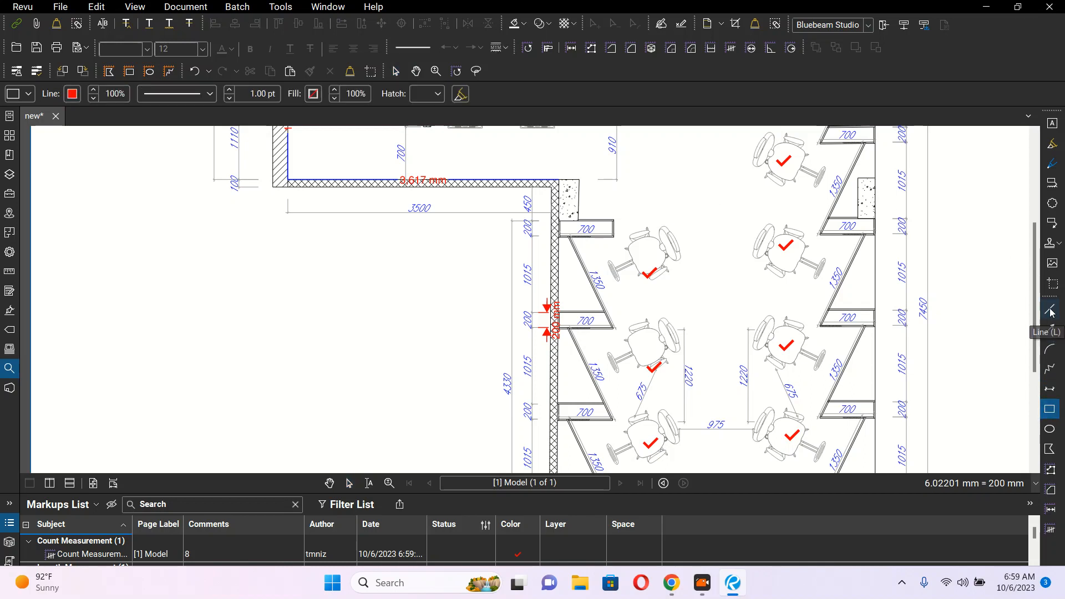
{"action": "left_click", "coordinate": [1049, 330]}
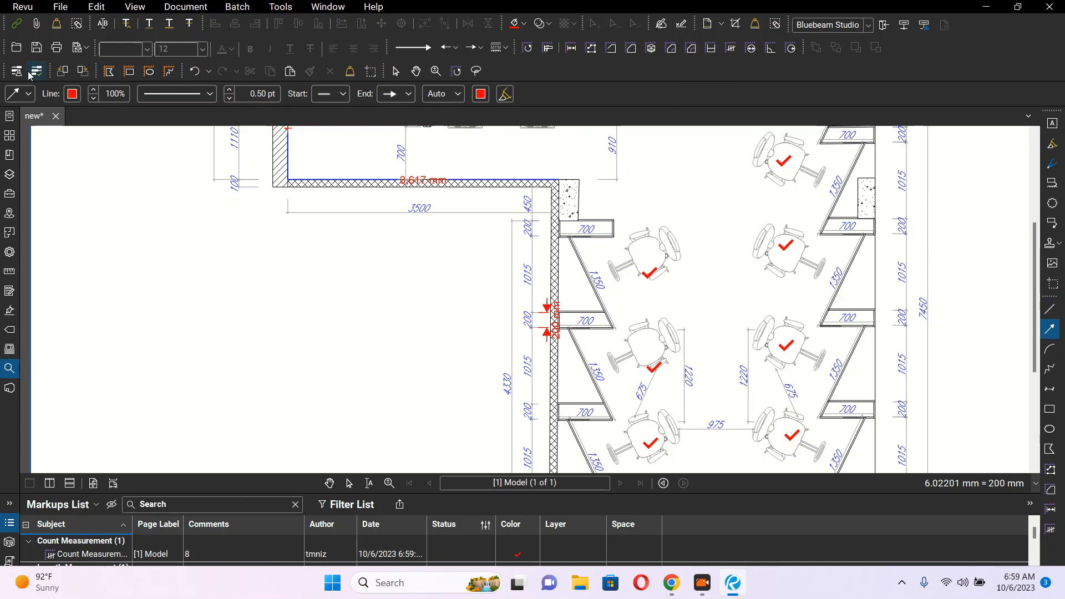
{"action": "left_click", "coordinate": [1052, 202]}
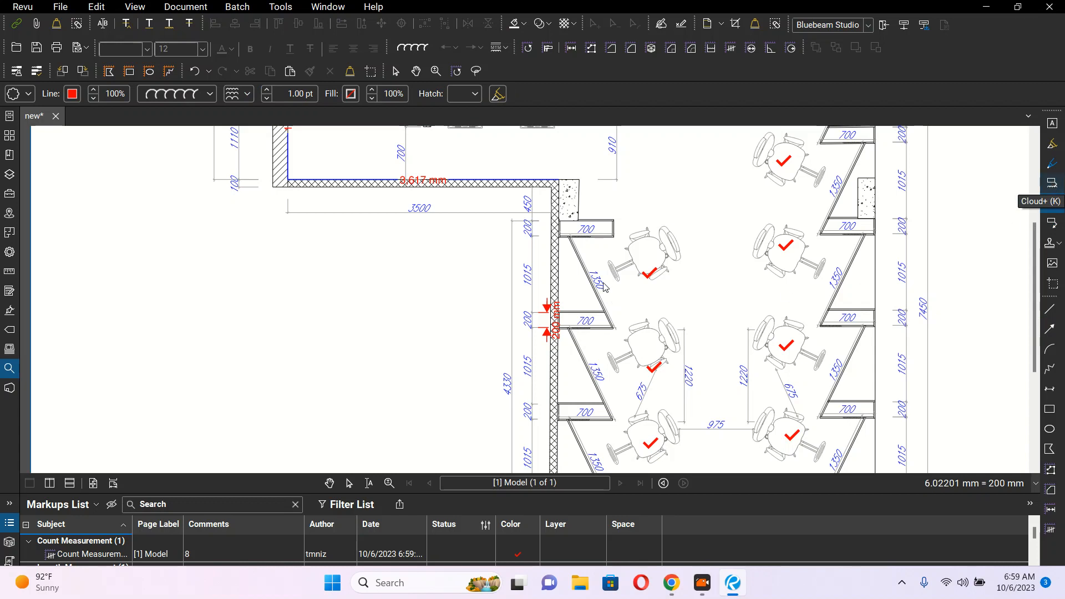
Step: Draw a Cloud+ markup around the upper chair of the left row, with the comment "efwwertretretreterter" placed outside the wall
{"action": "left_click", "coordinate": [1049, 189]}
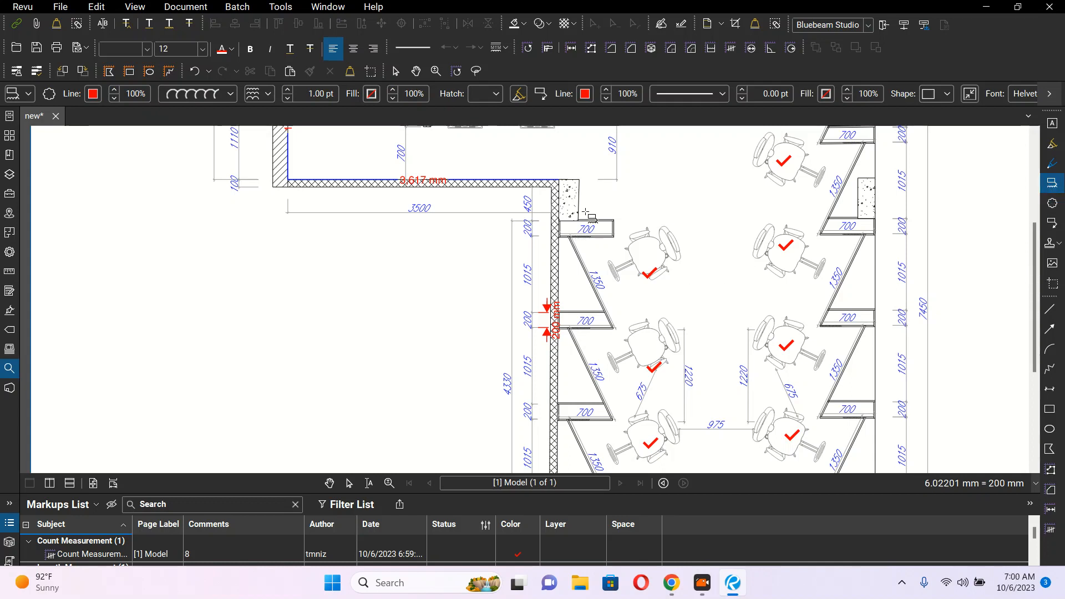
{"action": "left_click_drag", "start_coordinate": [588, 203], "coordinate": [715, 293]}
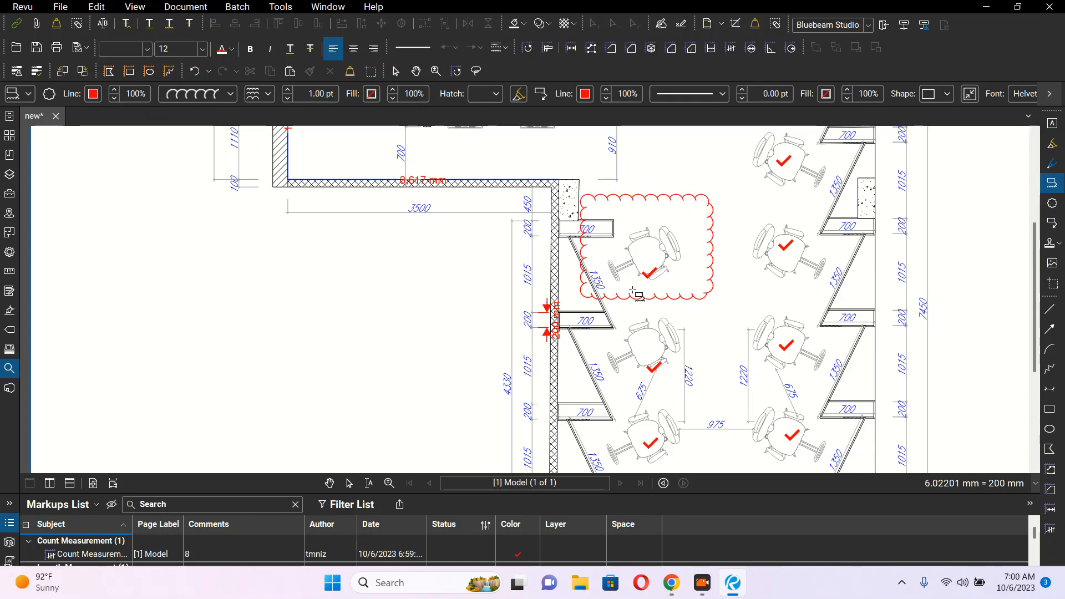
{"action": "left_click", "coordinate": [477, 265]}
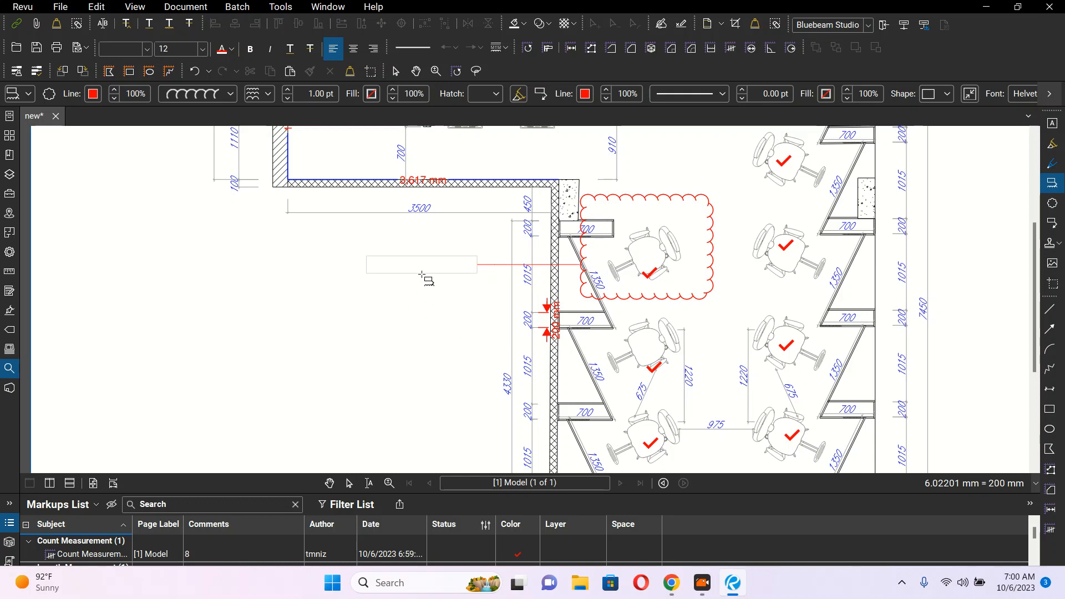
{"action": "type", "text": "ef"}
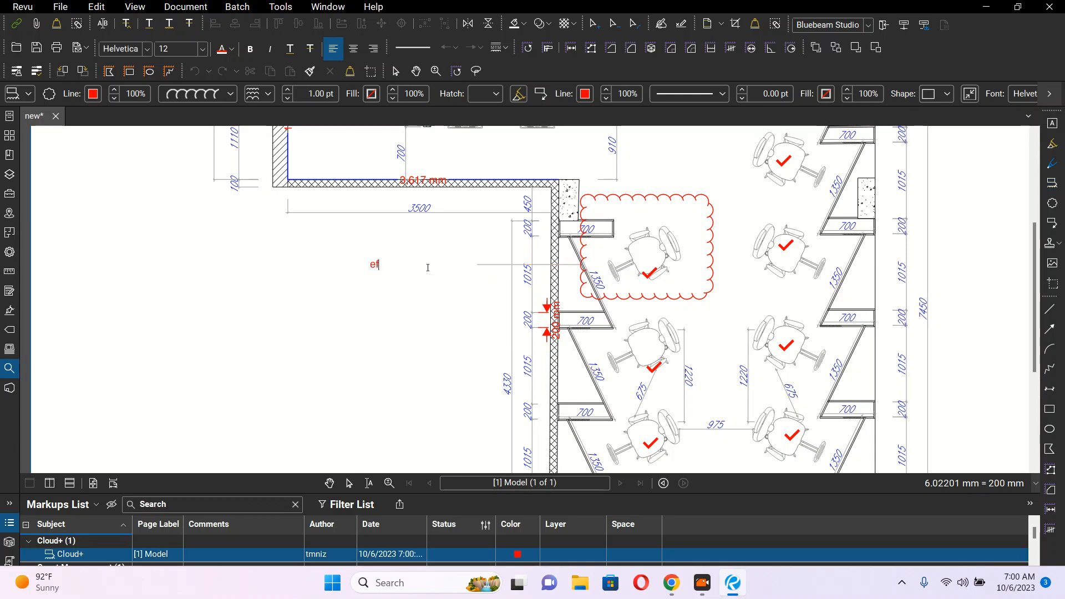
{"action": "type", "text": "wwertretretreterter"}
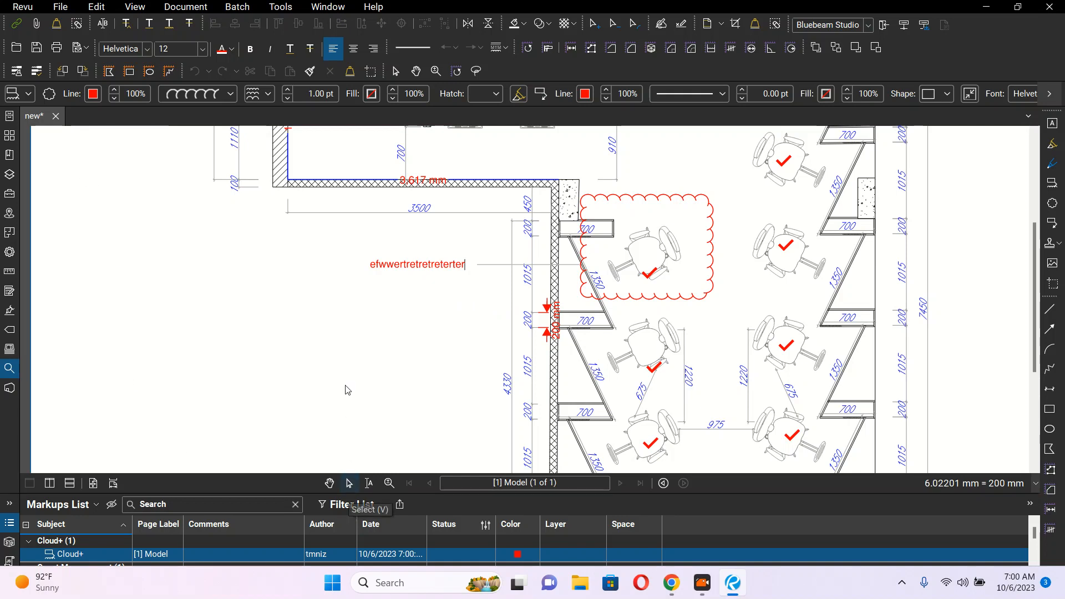
{"action": "left_click", "coordinate": [350, 360]}
{"action": "left_click", "coordinate": [342, 356]}
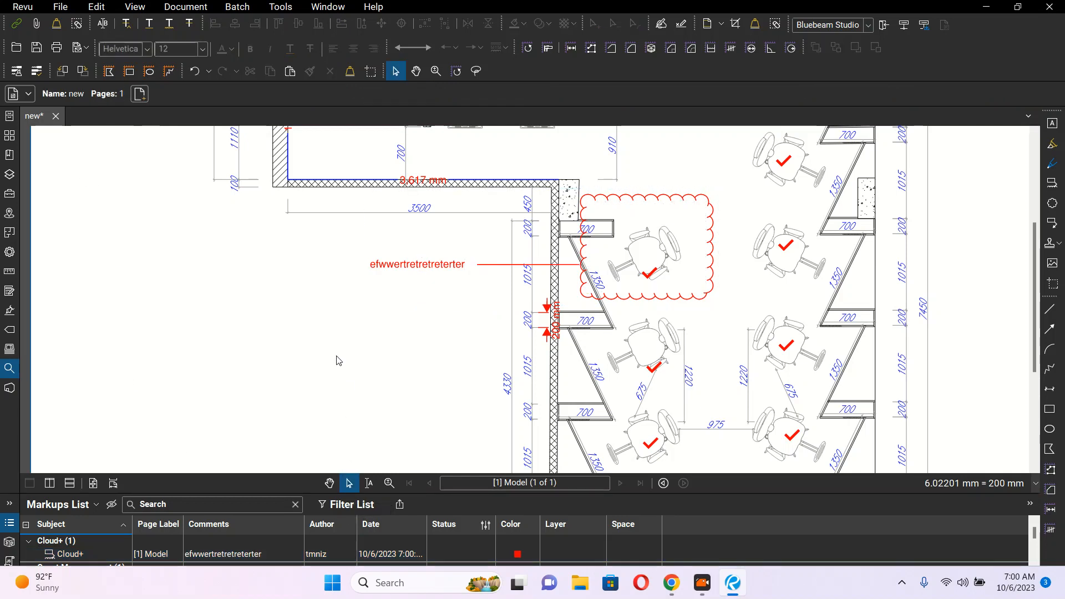
{"action": "left_click", "coordinate": [1059, 247]}
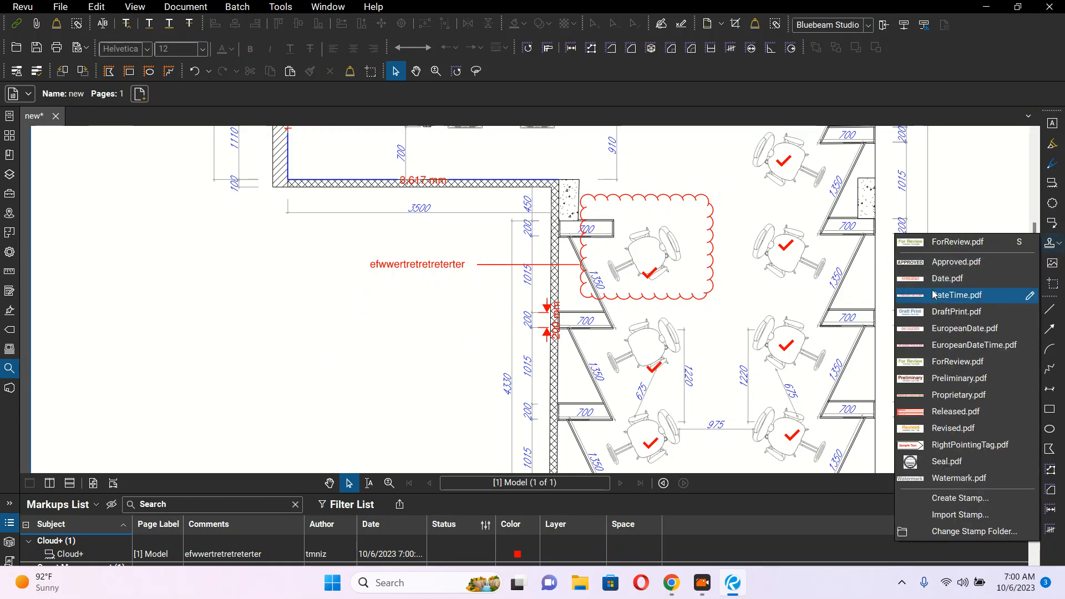
{"action": "left_click", "coordinate": [946, 279]}
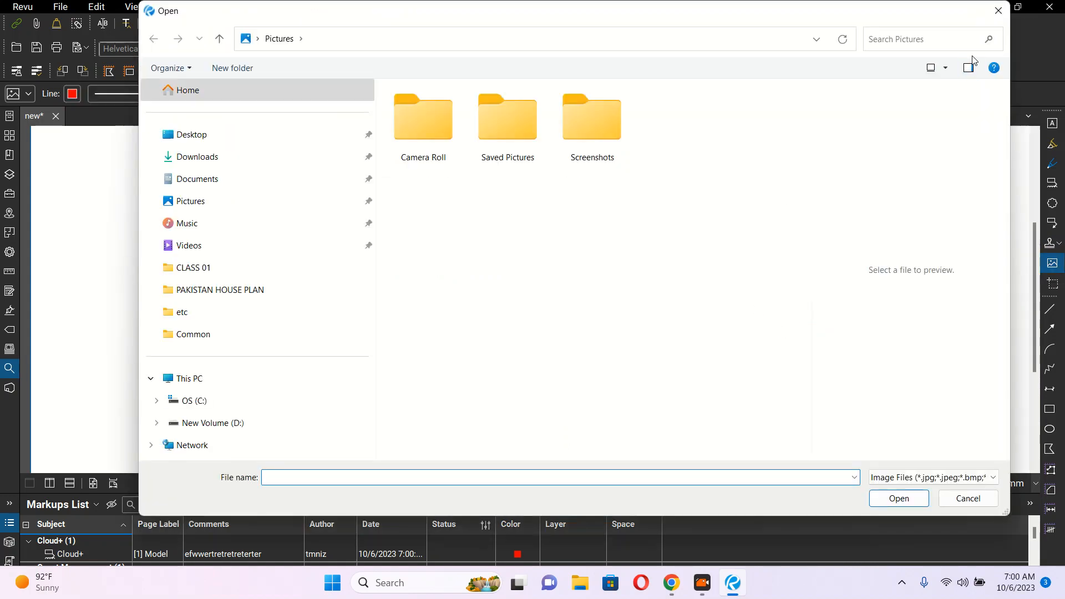
{"action": "left_click", "coordinate": [998, 10]}
Step: Switch to Chrome and copy a screen snip of the enlarged electrical accessories picture in the Google image results
{"action": "left_click", "coordinate": [671, 582]}
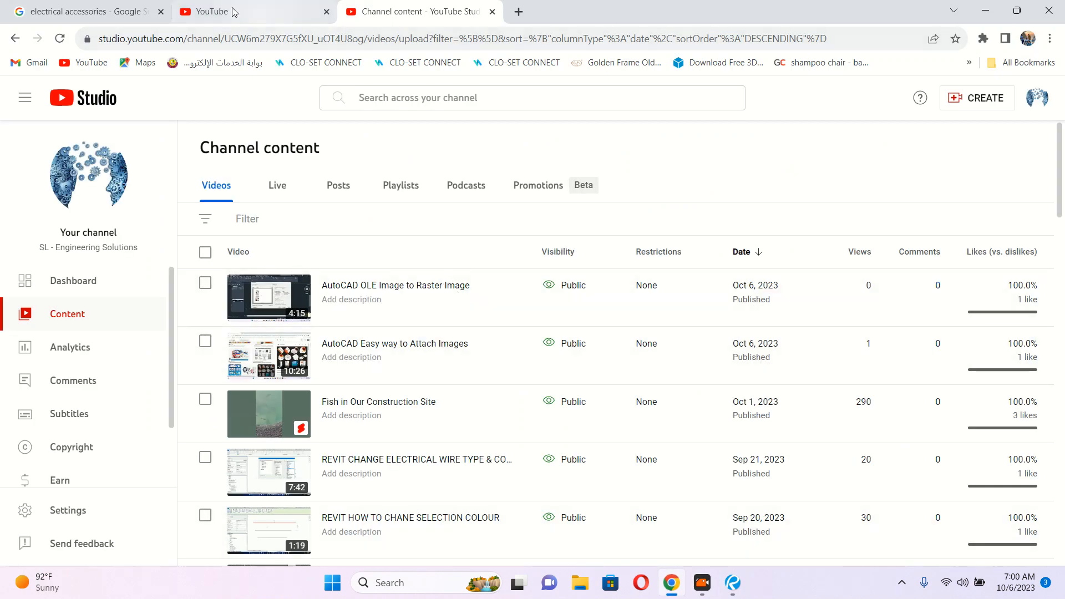
{"action": "left_click", "coordinate": [109, 16]}
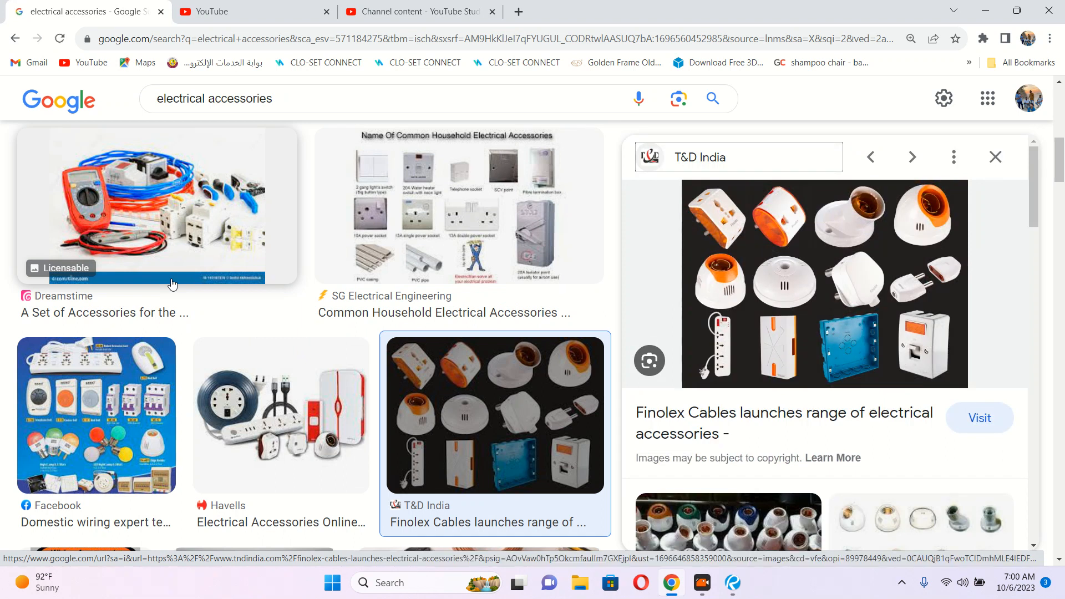
{"action": "scroll", "coordinate": [172, 283], "scroll_direction": "up", "scroll_amount": 1}
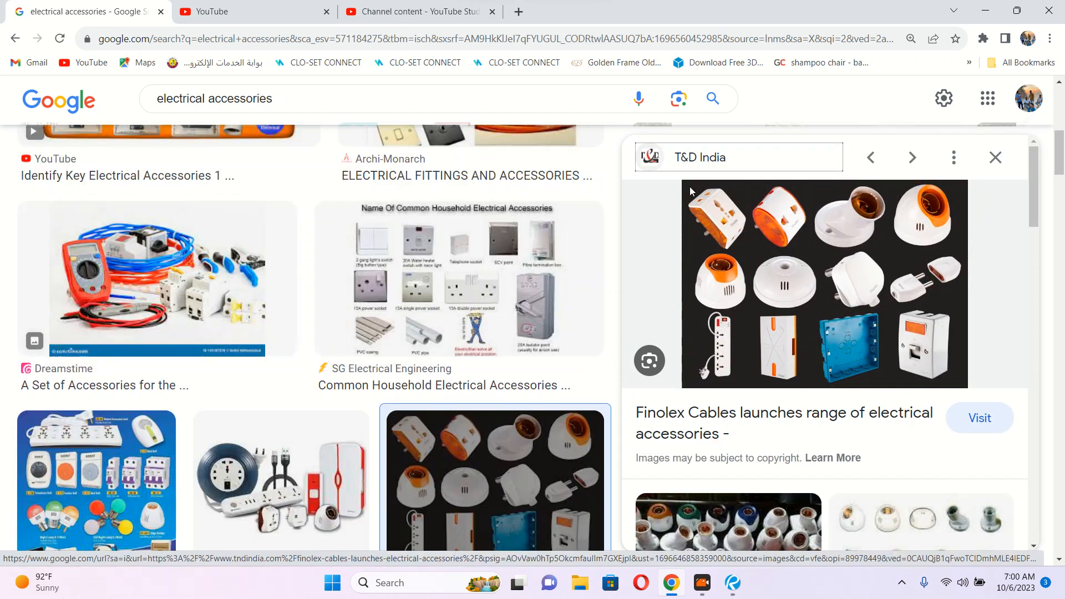
{"action": "key", "text": "super+shift+s"}
{"action": "left_click_drag", "start_coordinate": [688, 186], "coordinate": [966, 388]}
Step: Switch to Bluebeam Revu, paste the snipped picture onto the plan, and place it at reduced size below the cloud's comment
{"action": "left_click", "coordinate": [732, 583]}
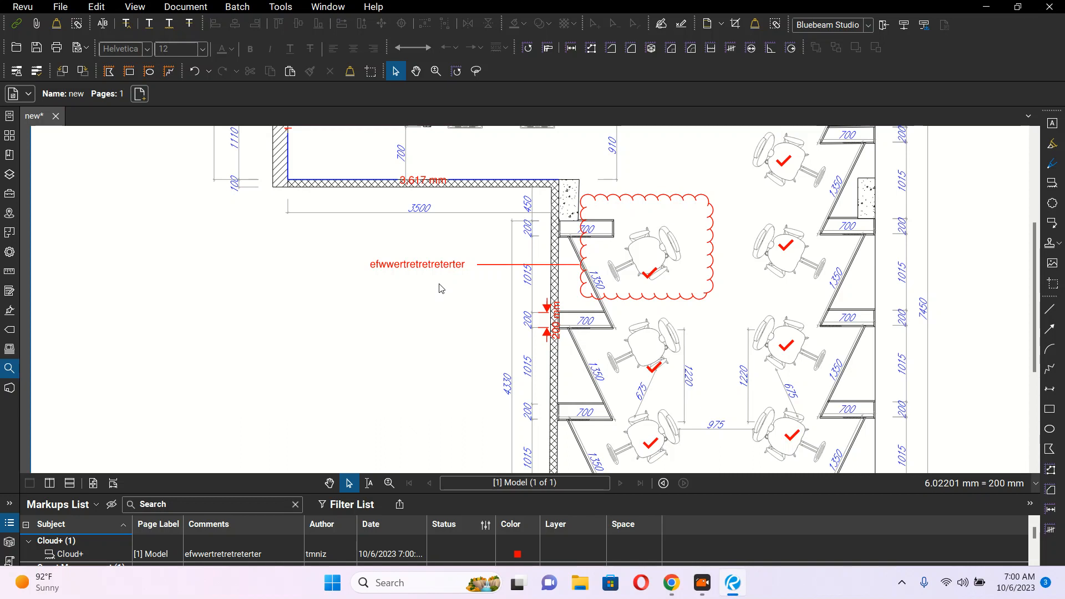
{"action": "key", "text": "ctrl+v"}
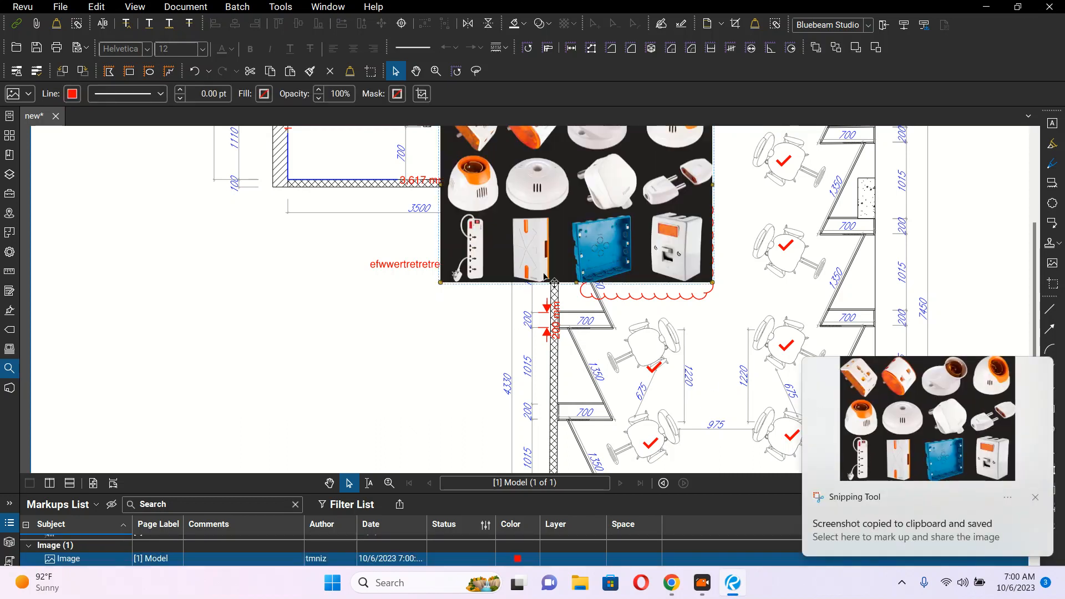
{"action": "scroll", "coordinate": [574, 242], "scroll_direction": "down", "scroll_amount": 1}
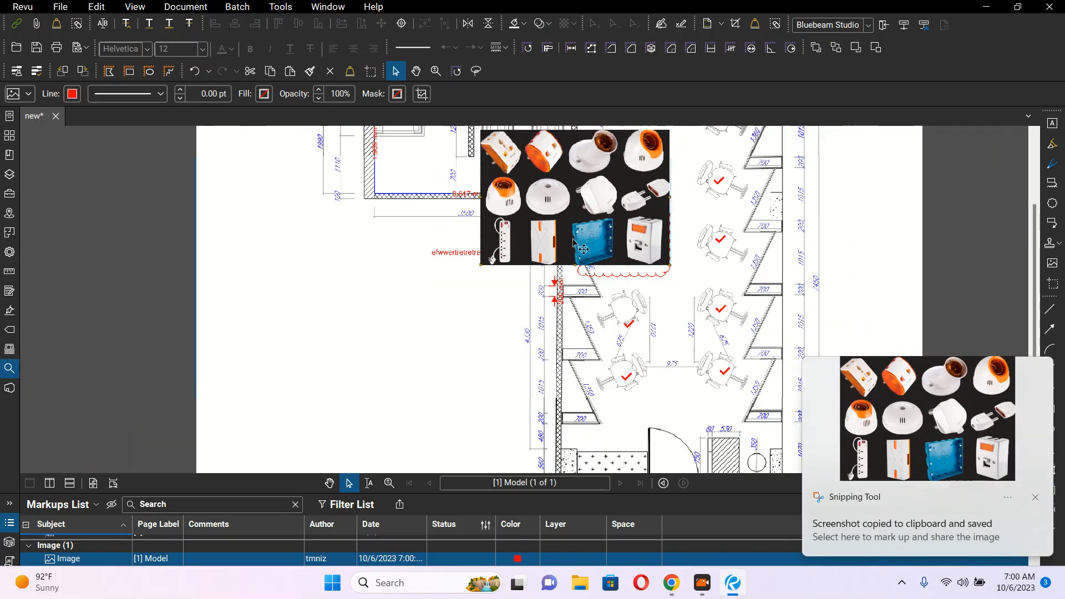
{"action": "left_click", "coordinate": [386, 344]}
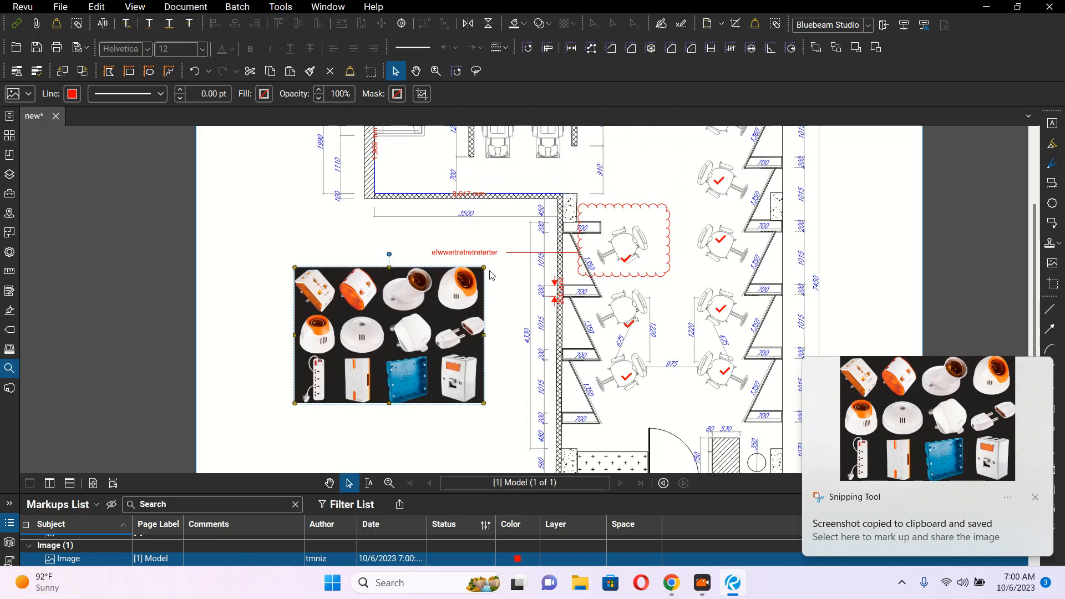
{"action": "left_click_drag", "start_coordinate": [484, 268], "coordinate": [498, 325]}
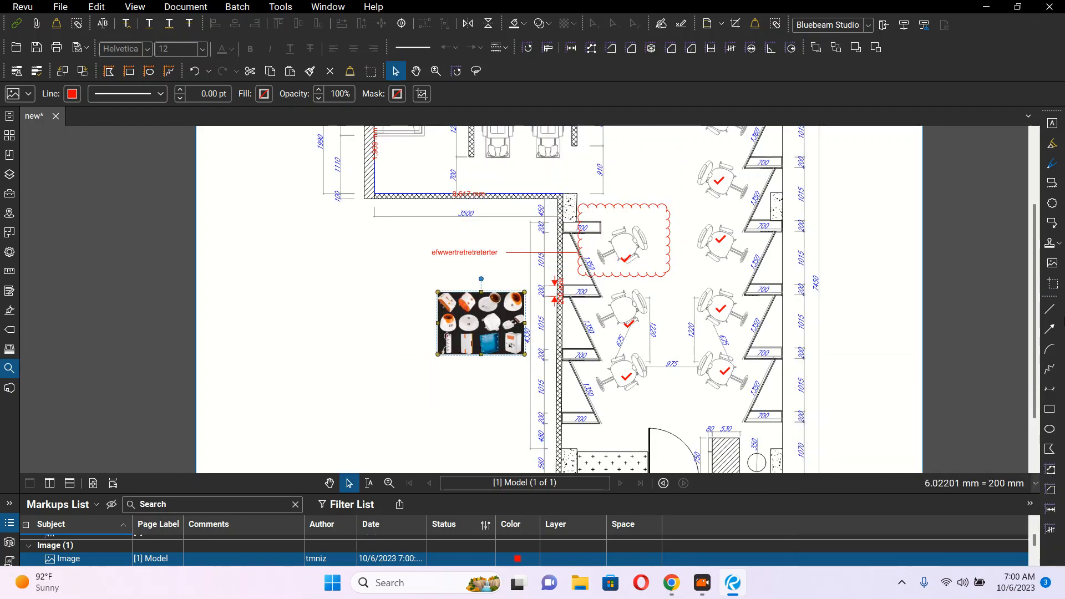
Step: Draw an arrow from the pasted picture to the chair just below the clouded one
{"action": "left_click", "coordinate": [1050, 328]}
{"action": "scroll", "coordinate": [550, 323], "scroll_direction": "up", "scroll_amount": 3}
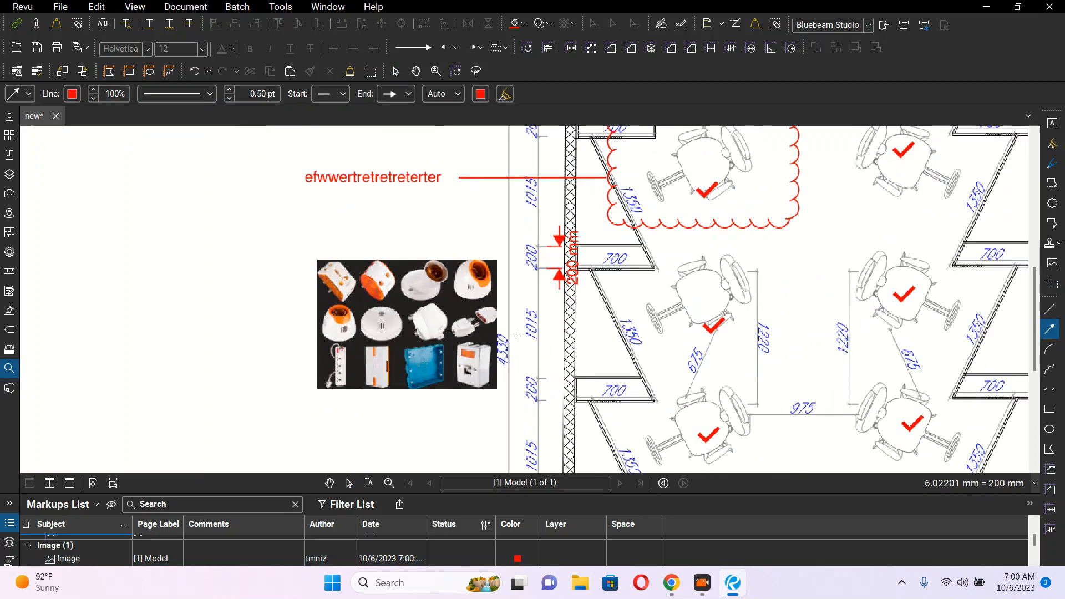
{"action": "mouse_move", "coordinate": [499, 337]}
{"action": "left_mouse_down"}
{"action": "mouse_move", "coordinate": [651, 266]}
{"action": "mouse_move", "coordinate": [701, 292]}
{"action": "left_mouse_up"}
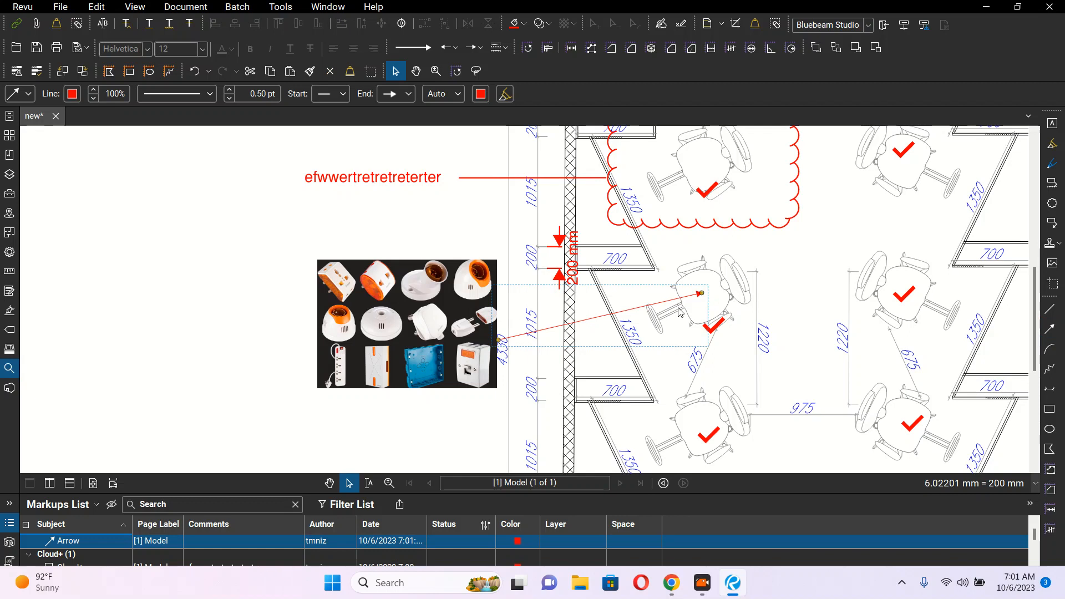
{"action": "scroll", "coordinate": [615, 301], "scroll_direction": "down", "scroll_amount": 2}
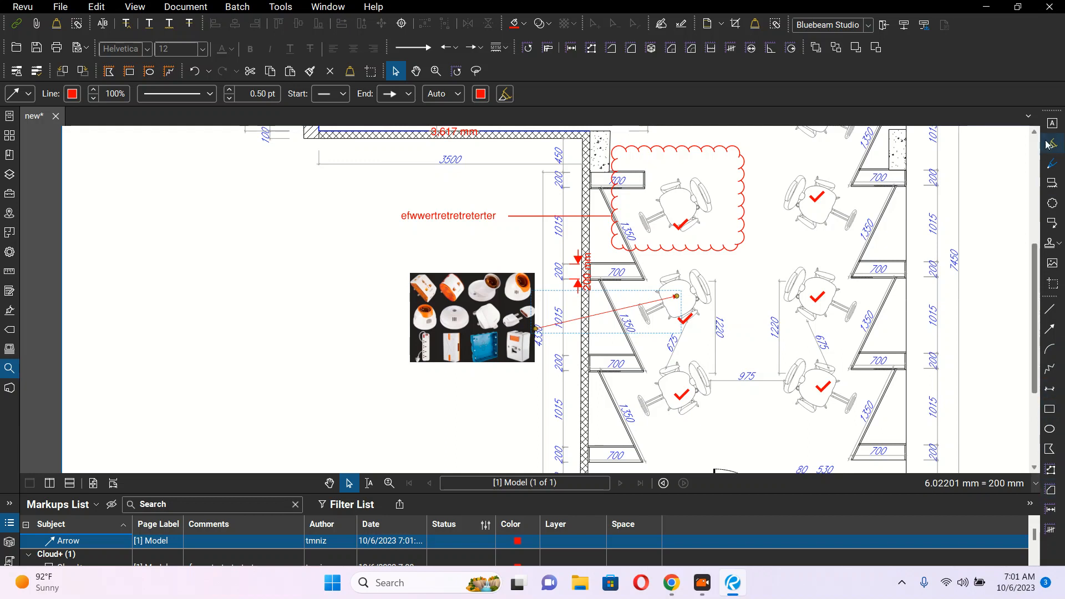
{"action": "mouse_move", "coordinate": [1053, 111]}
{"action": "left_mouse_down"}
{"action": "mouse_move", "coordinate": [1032, 110]}
{"action": "mouse_move", "coordinate": [1055, 132]}
{"action": "left_mouse_up"}
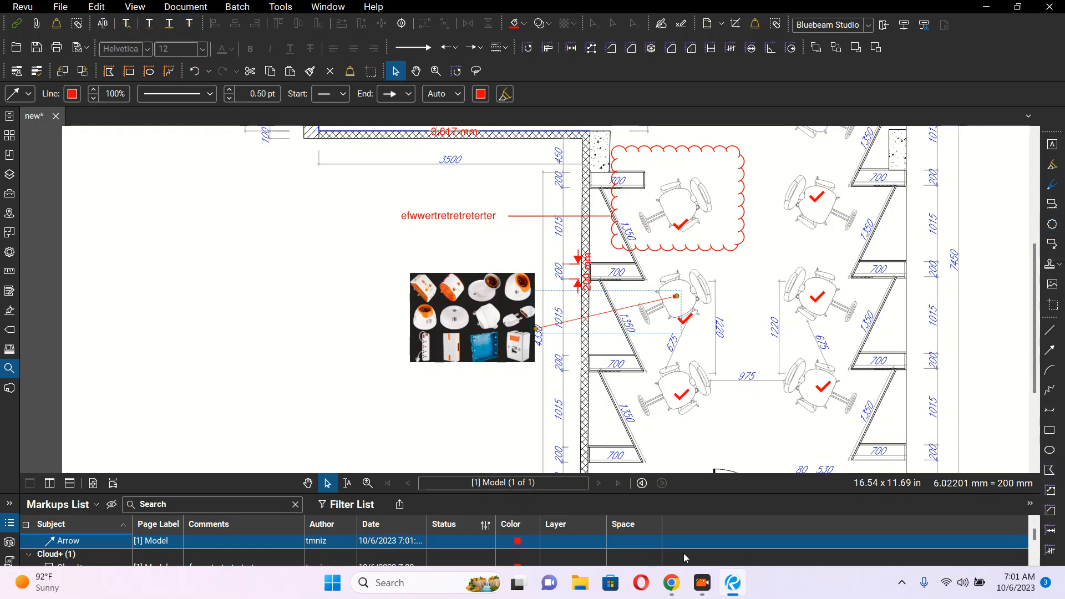
{"action": "left_click", "coordinate": [702, 583]}
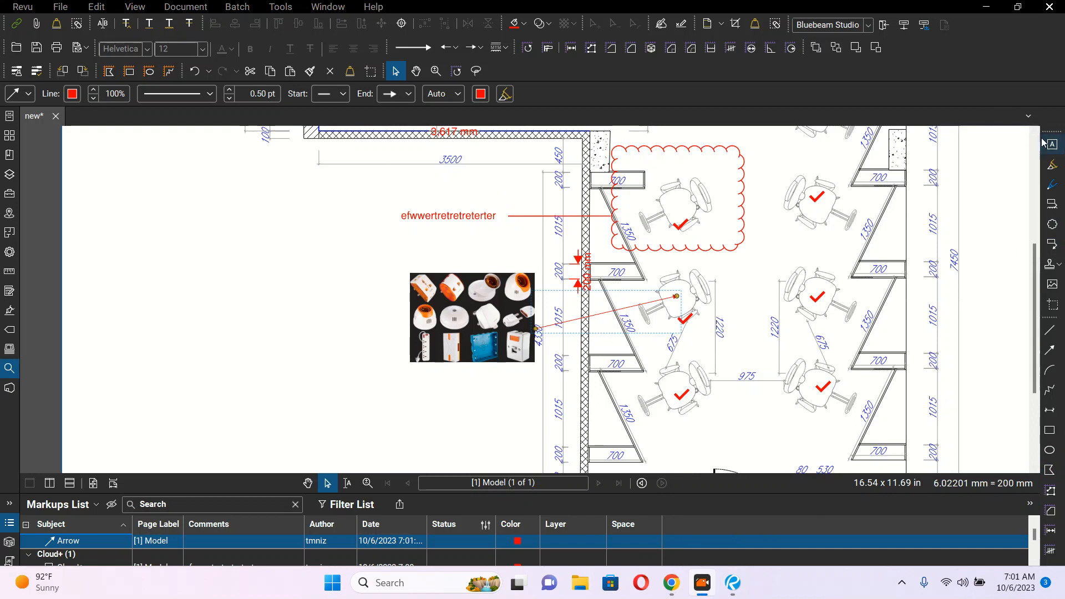
Step: Add a text box reading "efreewtgewrgrgtrbgetgewg" and move it between the cloud and the right row of chairs
{"action": "left_click", "coordinate": [1053, 152]}
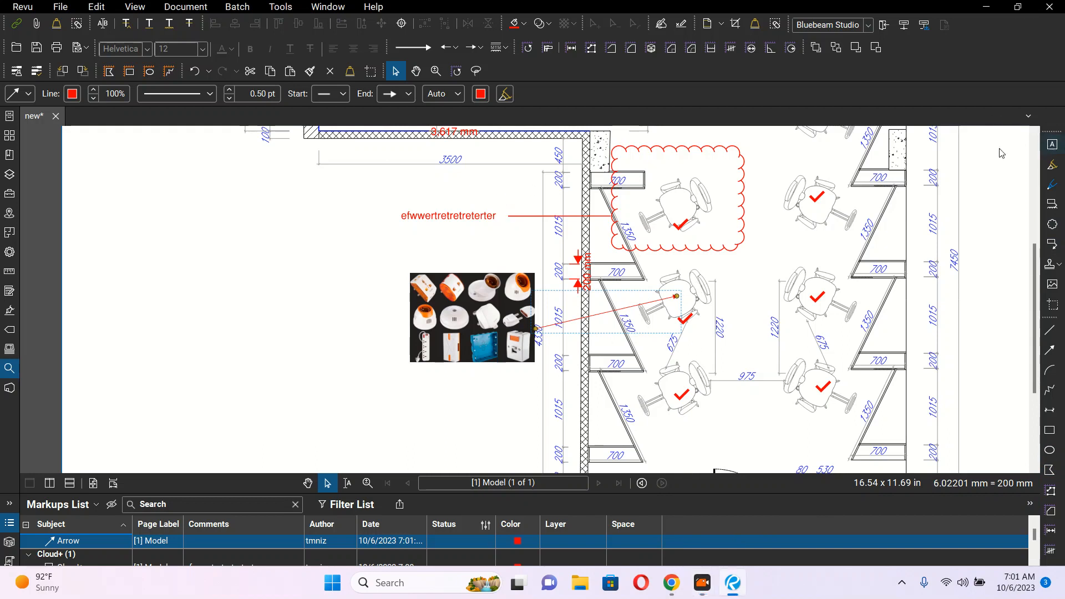
{"action": "left_click_drag", "start_coordinate": [272, 212], "coordinate": [331, 264]}
{"action": "type", "text": "efr"}
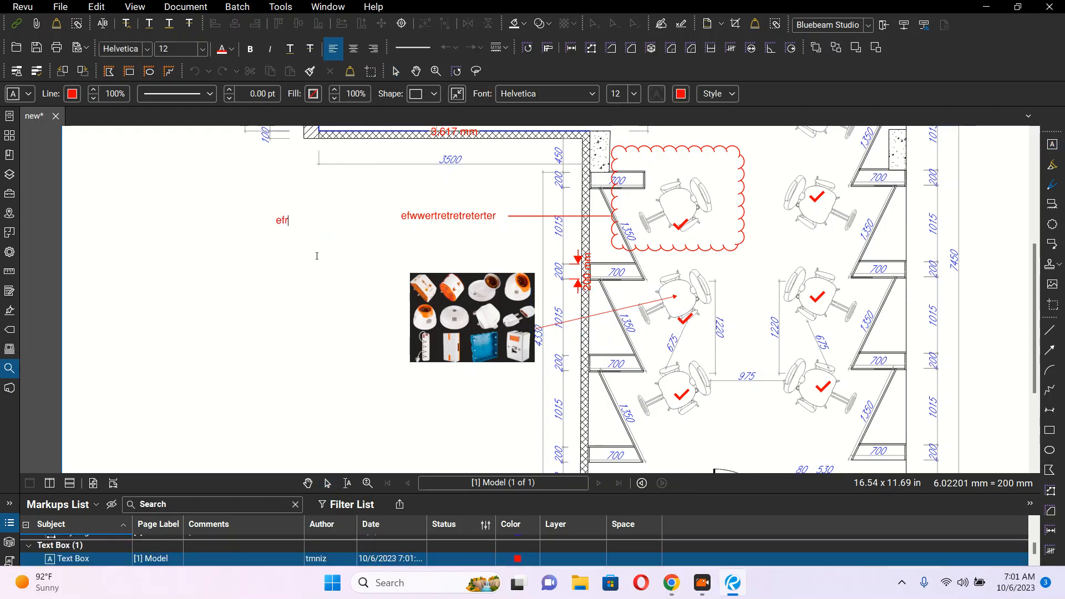
{"action": "type", "text": "eewtgewrgrgtrbgetgewg"}
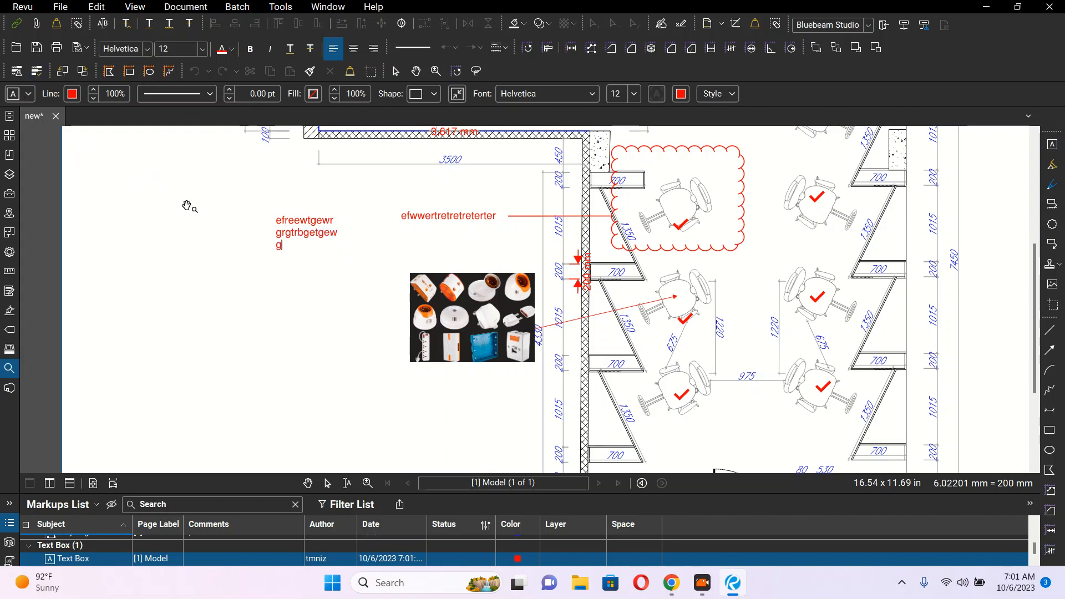
{"action": "key", "text": "Escape"}
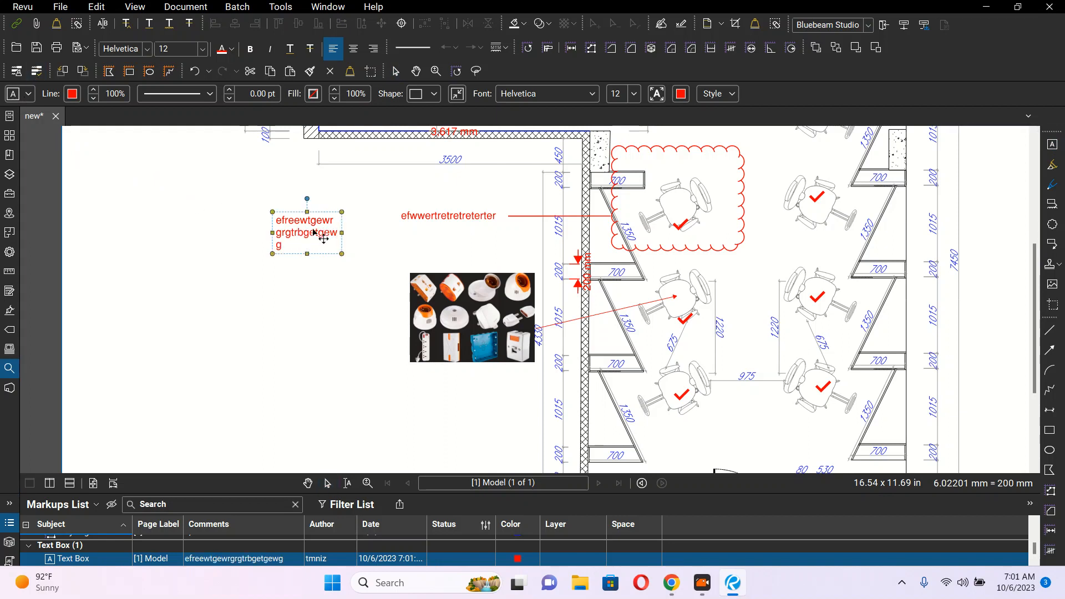
{"action": "mouse_move", "coordinate": [331, 238]}
{"action": "left_mouse_down"}
{"action": "mouse_move", "coordinate": [480, 243]}
{"action": "mouse_move", "coordinate": [765, 177]}
{"action": "mouse_move", "coordinate": [813, 182]}
{"action": "left_mouse_up"}
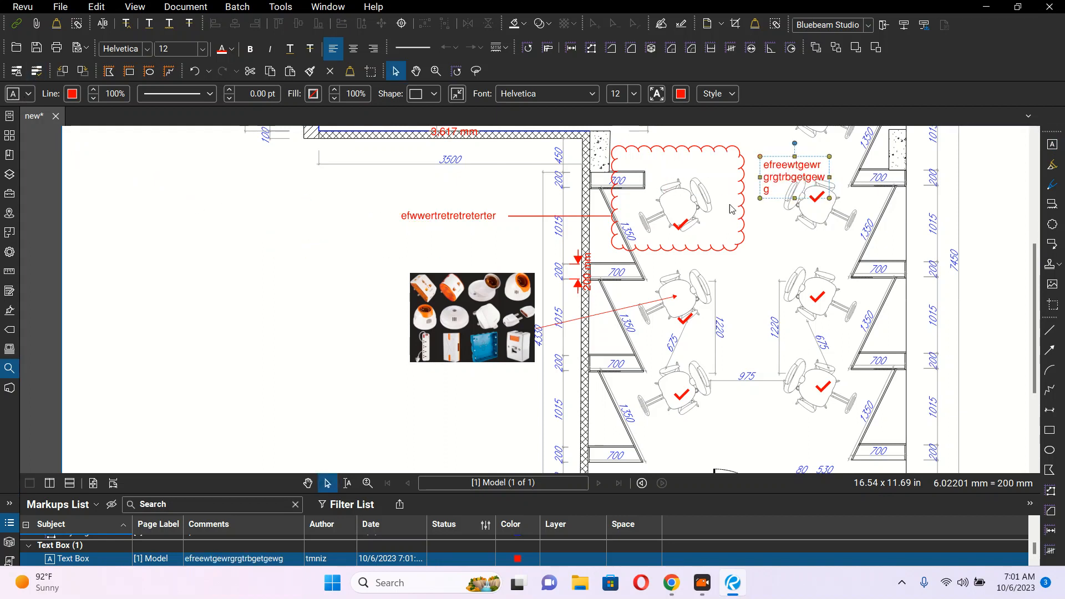
{"action": "scroll", "coordinate": [681, 296], "scroll_direction": "down", "scroll_amount": 4}
{"action": "scroll", "coordinate": [682, 296], "scroll_direction": "up", "scroll_amount": 4}
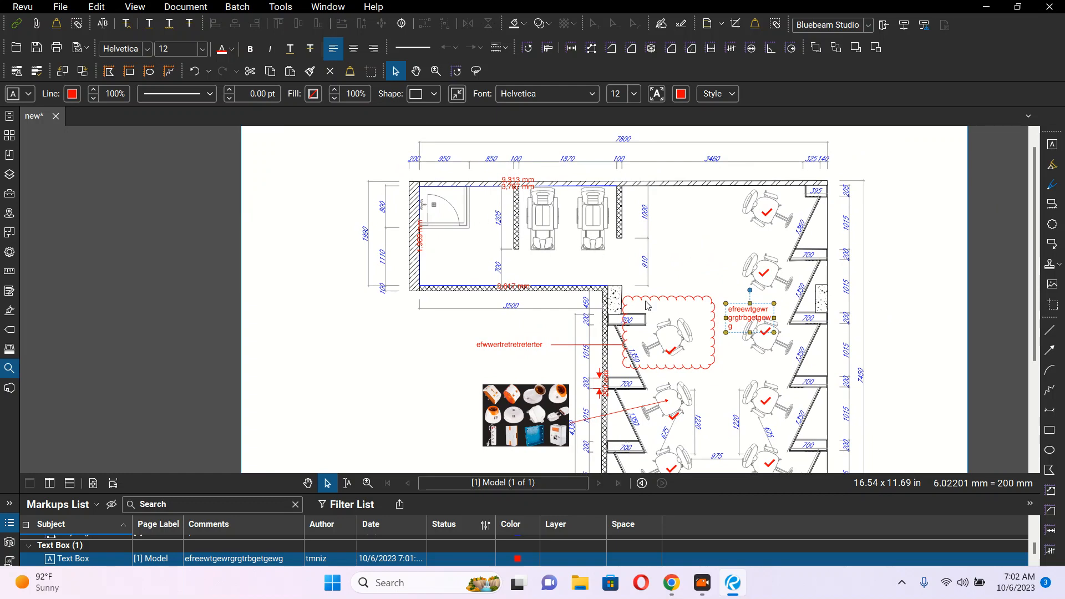
{"action": "left_click", "coordinate": [24, 8]}
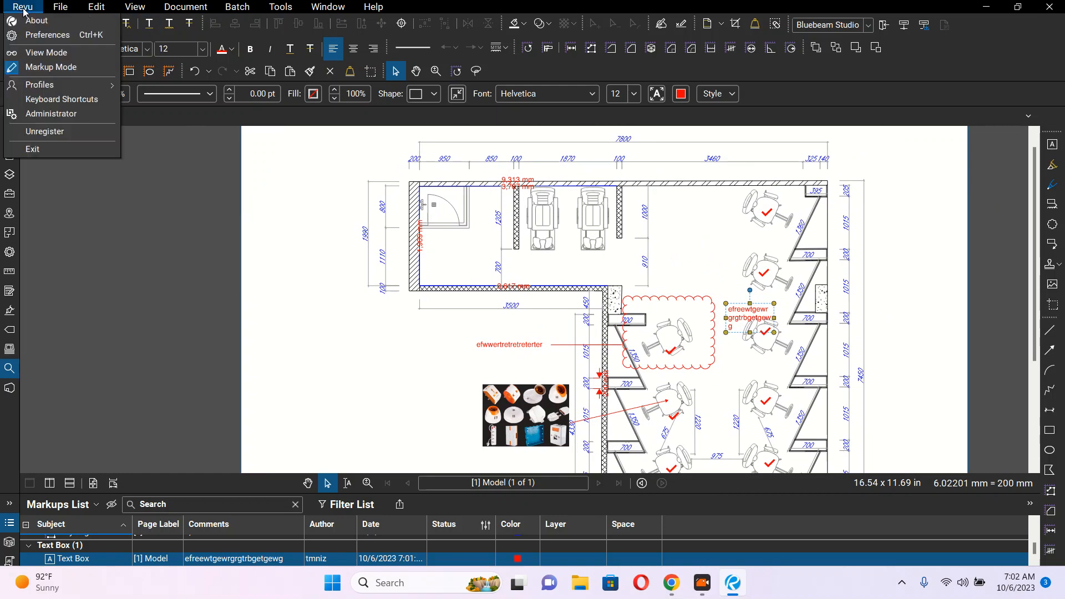
{"action": "mouse_move", "coordinate": [60, 6]}
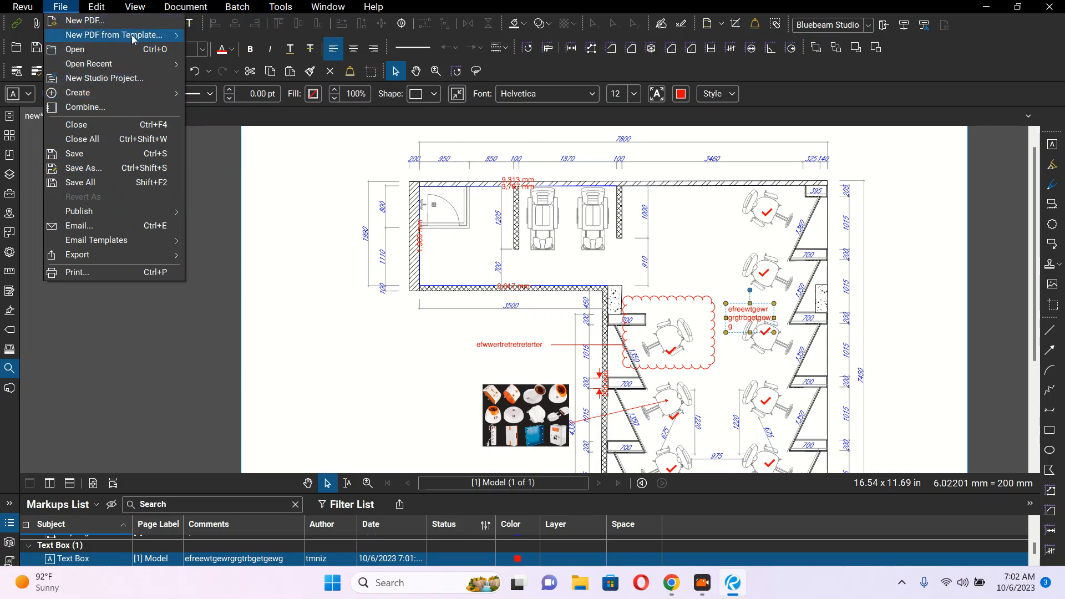
{"action": "left_click", "coordinate": [97, 7]}
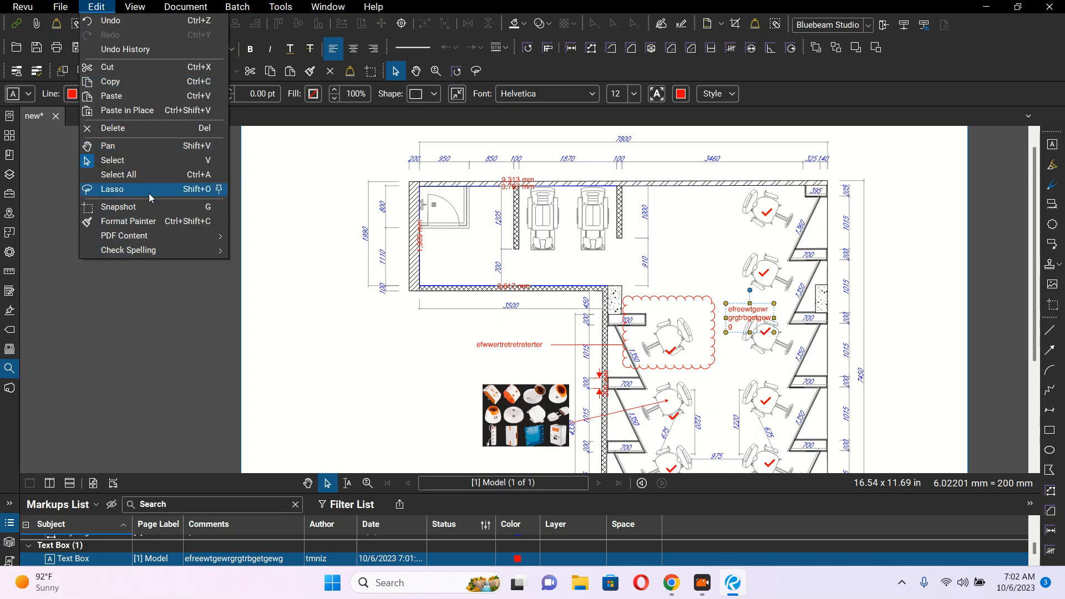
{"action": "left_click", "coordinate": [144, 12]}
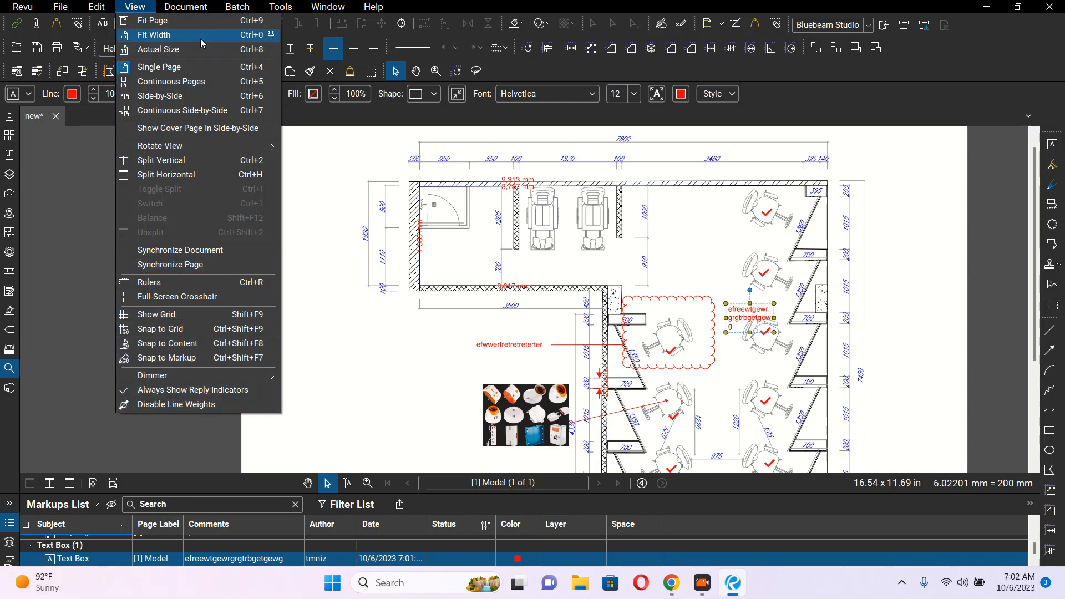
{"action": "mouse_move", "coordinate": [196, 11]}
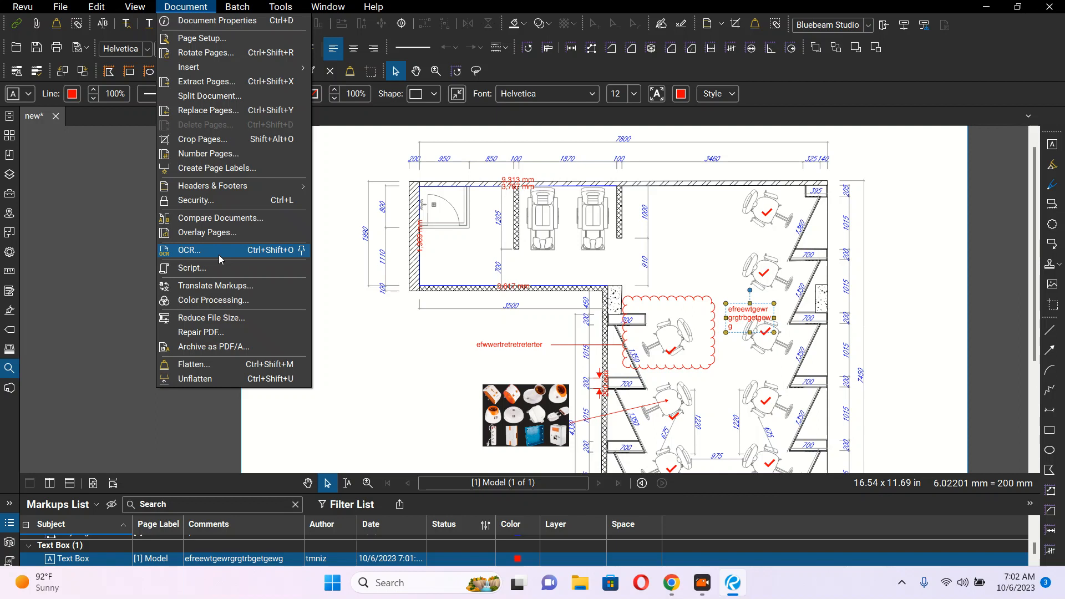
Step: Examine the Compare Documents options, browse for a PDF to use as Document B, and close without running a comparison
{"action": "left_click", "coordinate": [225, 221]}
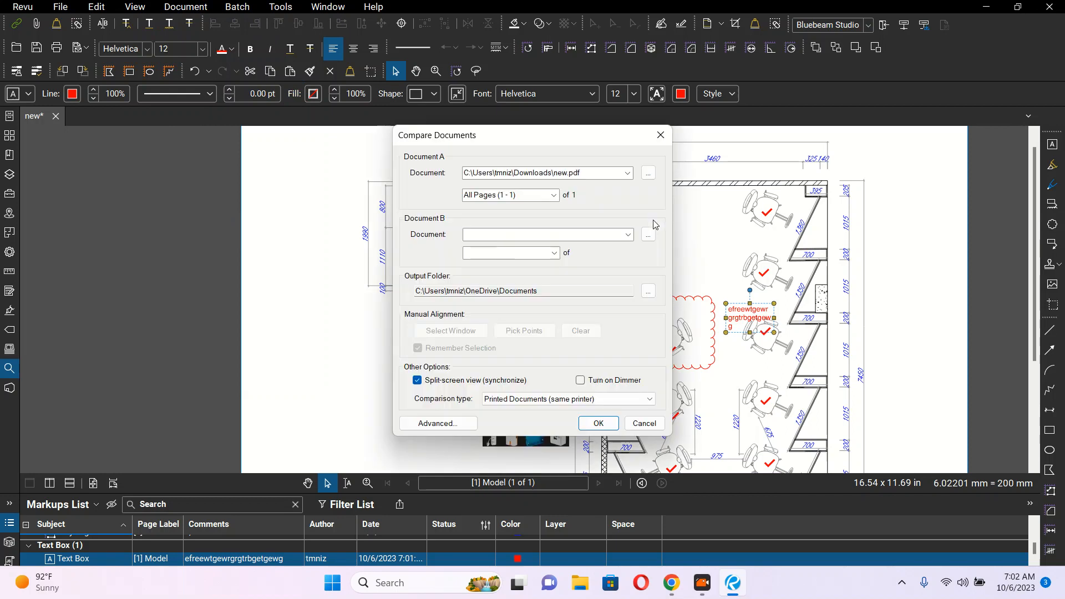
{"action": "left_click", "coordinate": [598, 423]}
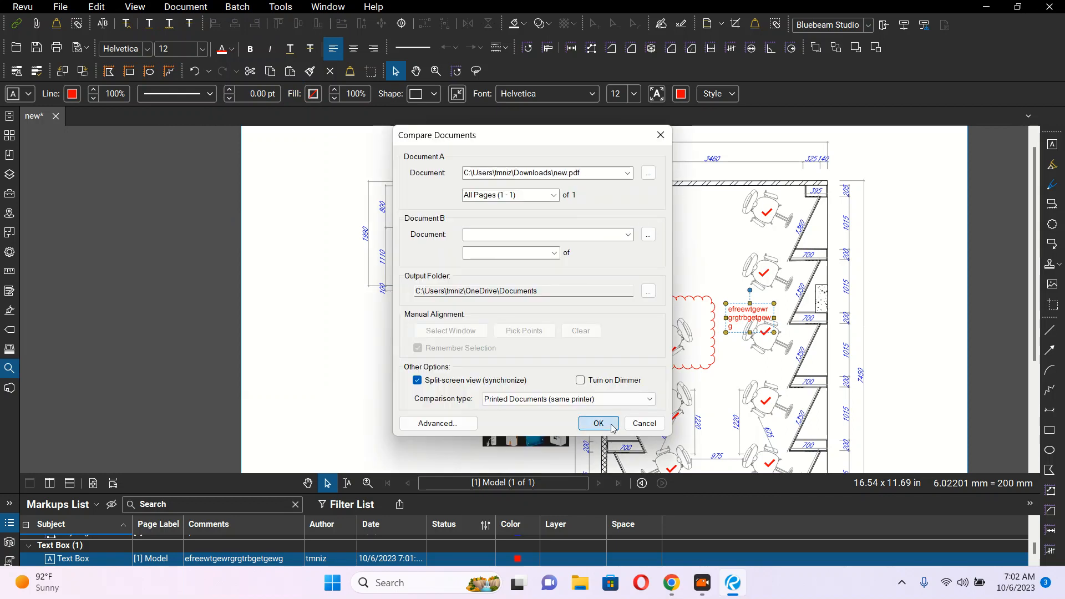
{"action": "left_click", "coordinate": [524, 302]}
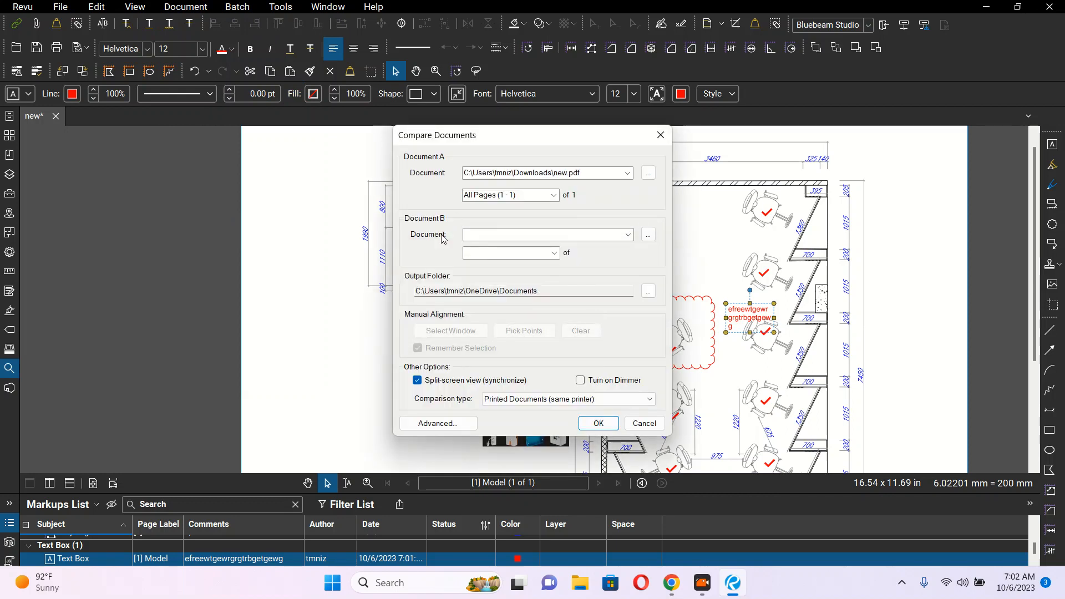
{"action": "left_click", "coordinate": [647, 234]}
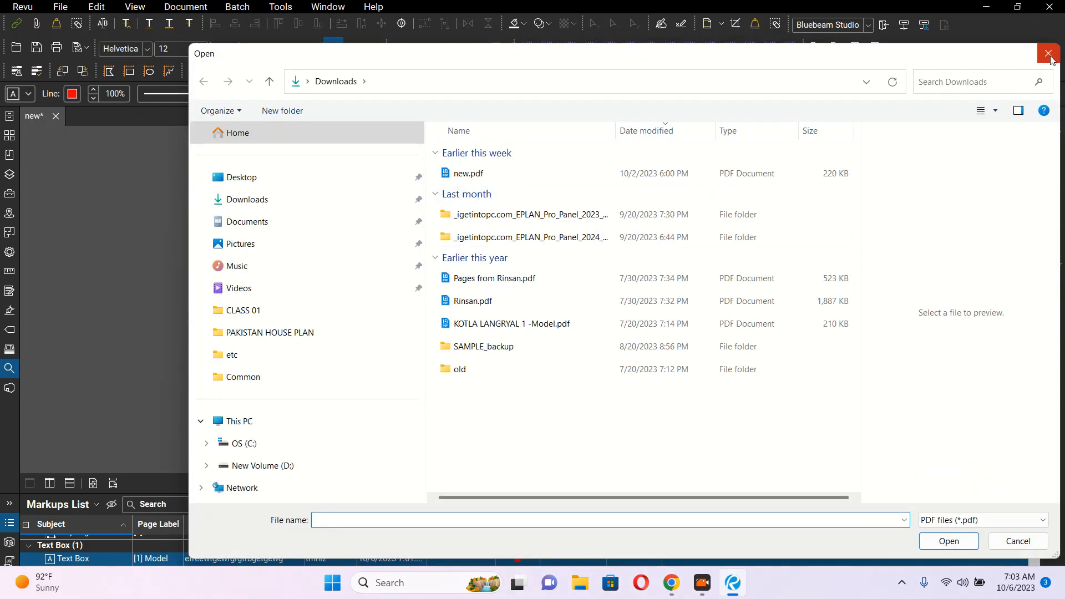
{"action": "left_click", "coordinate": [1048, 56]}
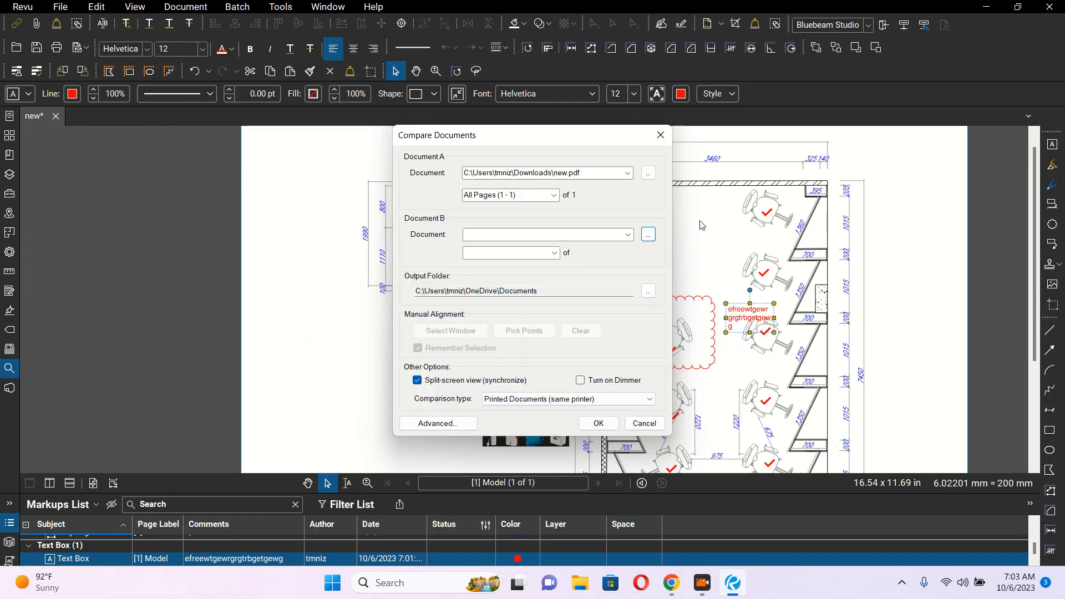
{"action": "left_click", "coordinate": [660, 135]}
{"action": "scroll", "coordinate": [736, 308], "scroll_direction": "down", "scroll_amount": 3}
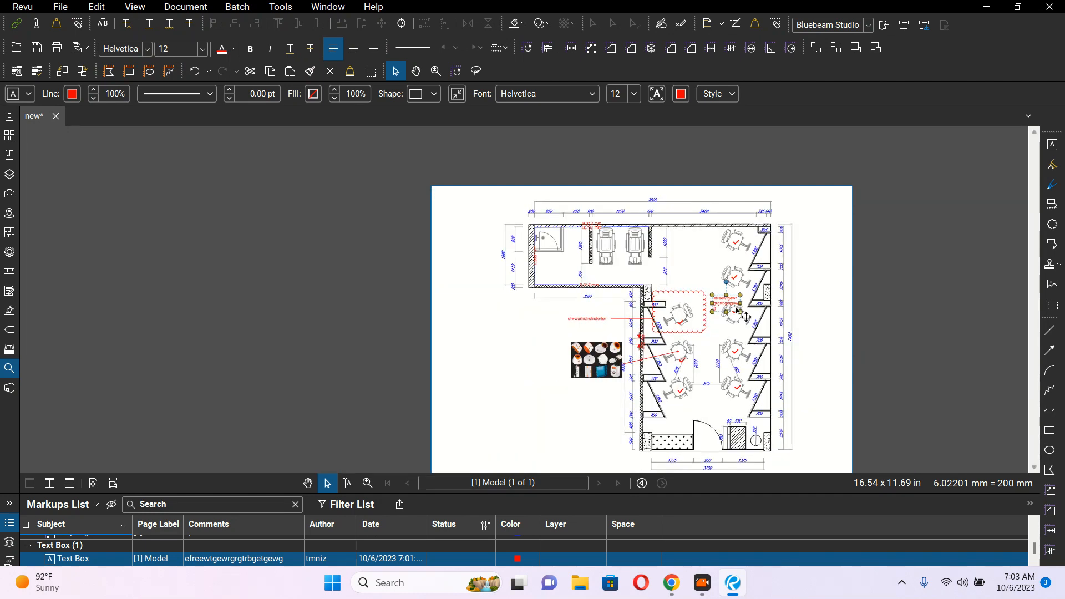
{"action": "left_click_drag", "start_coordinate": [736, 309], "coordinate": [526, 255]}
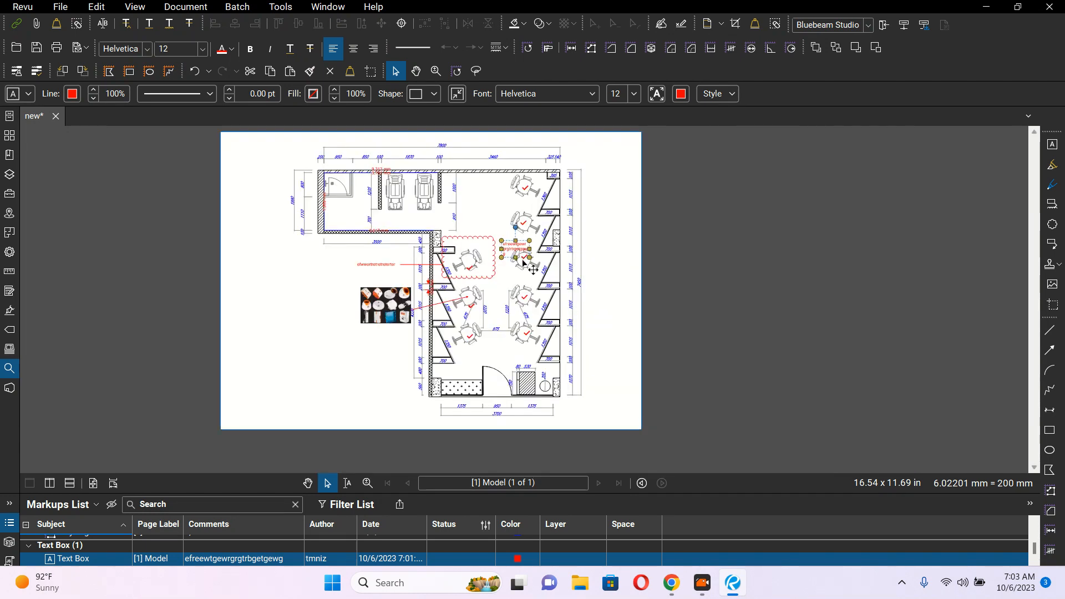
{"action": "scroll", "coordinate": [399, 233], "scroll_direction": "up", "scroll_amount": 3}
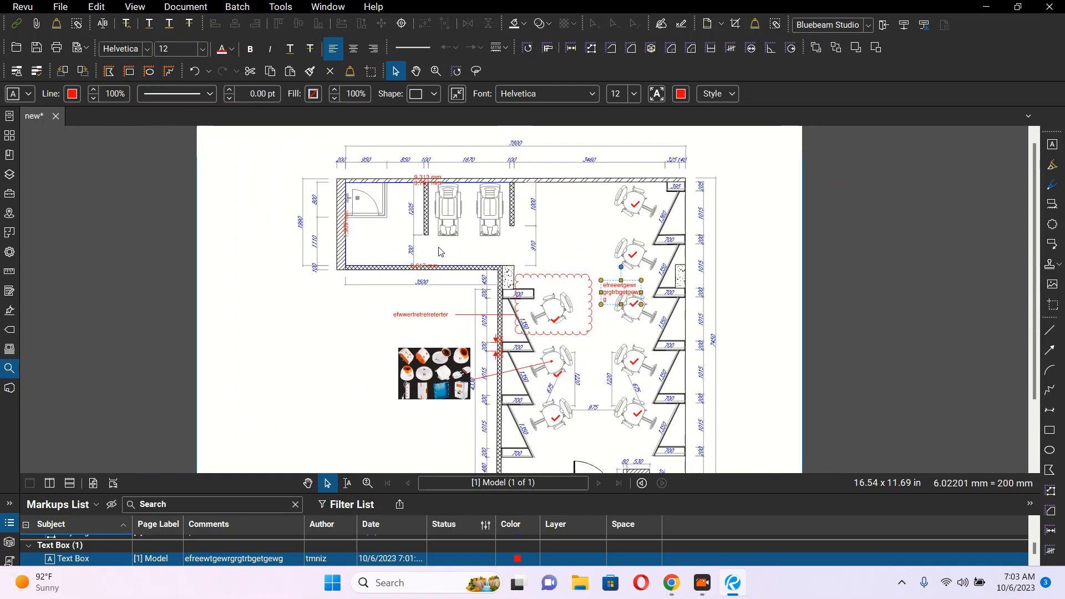
{"action": "left_click", "coordinate": [180, 7]}
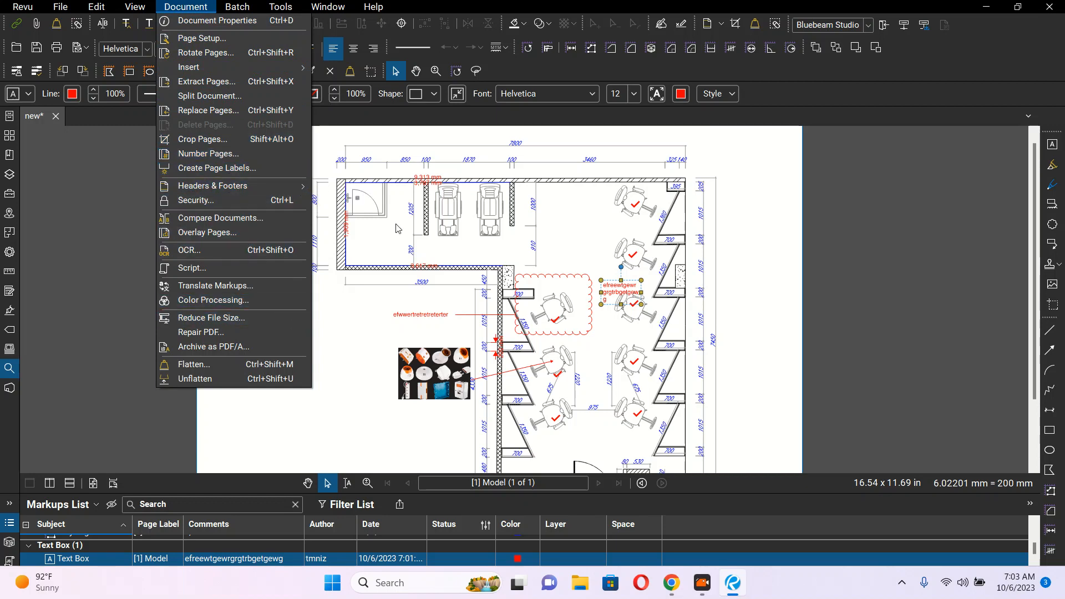
{"action": "left_click", "coordinate": [237, 7]}
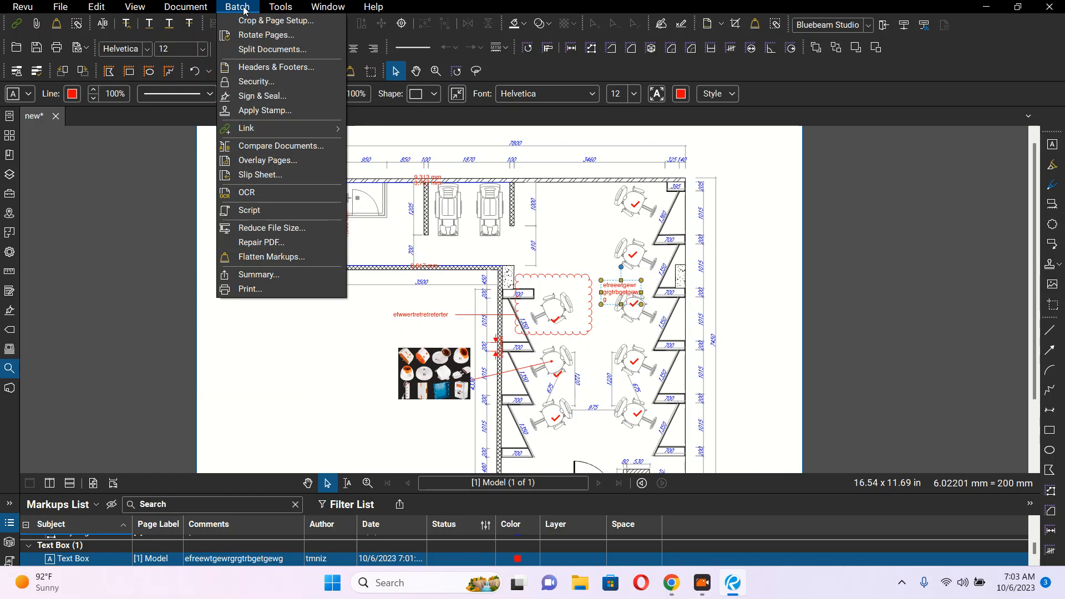
{"action": "mouse_move", "coordinate": [286, 10]}
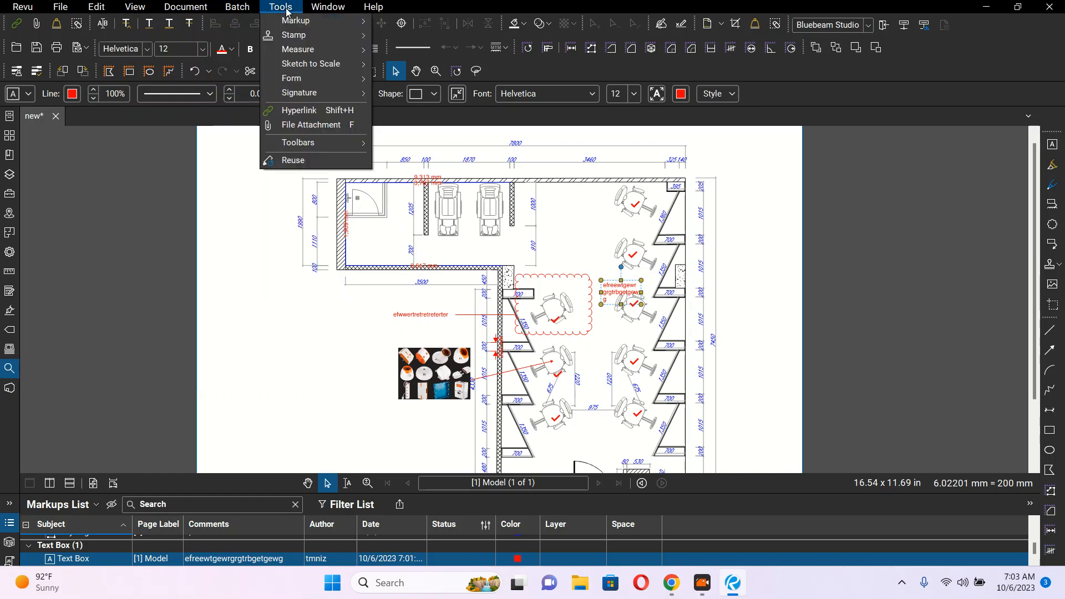
{"action": "mouse_move", "coordinate": [238, 8]}
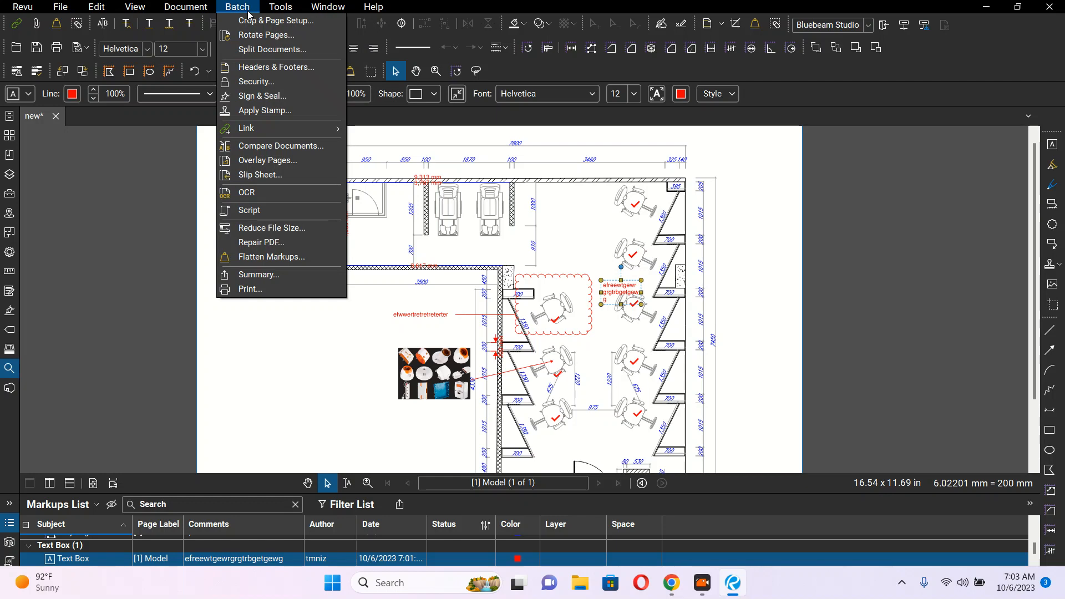
{"action": "mouse_move", "coordinate": [198, 14]}
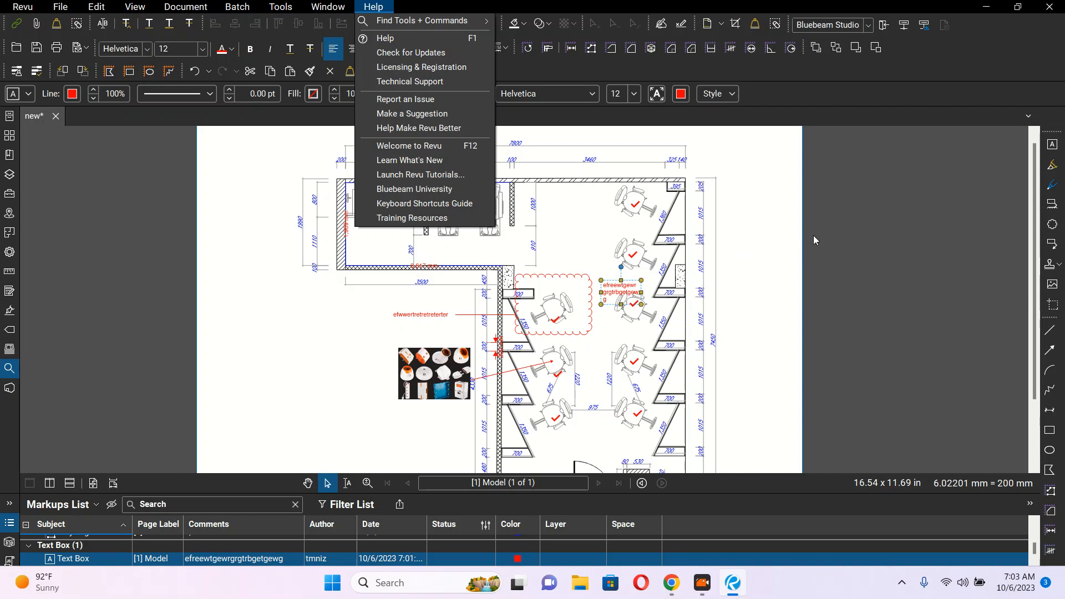
{"action": "left_click_drag", "start_coordinate": [811, 234], "coordinate": [789, 187]}
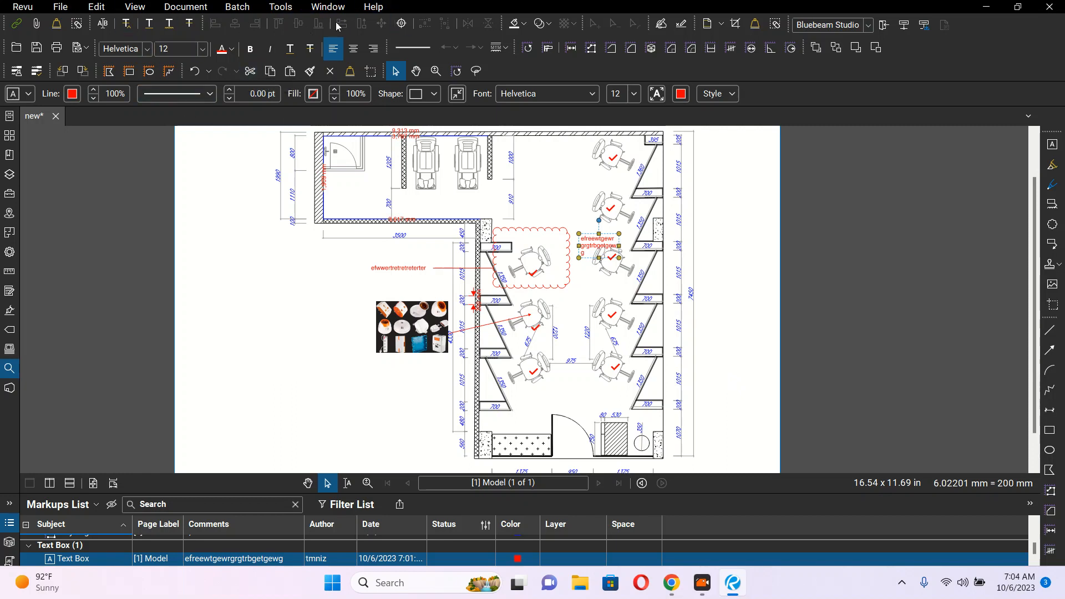
{"action": "left_click", "coordinate": [177, 8]}
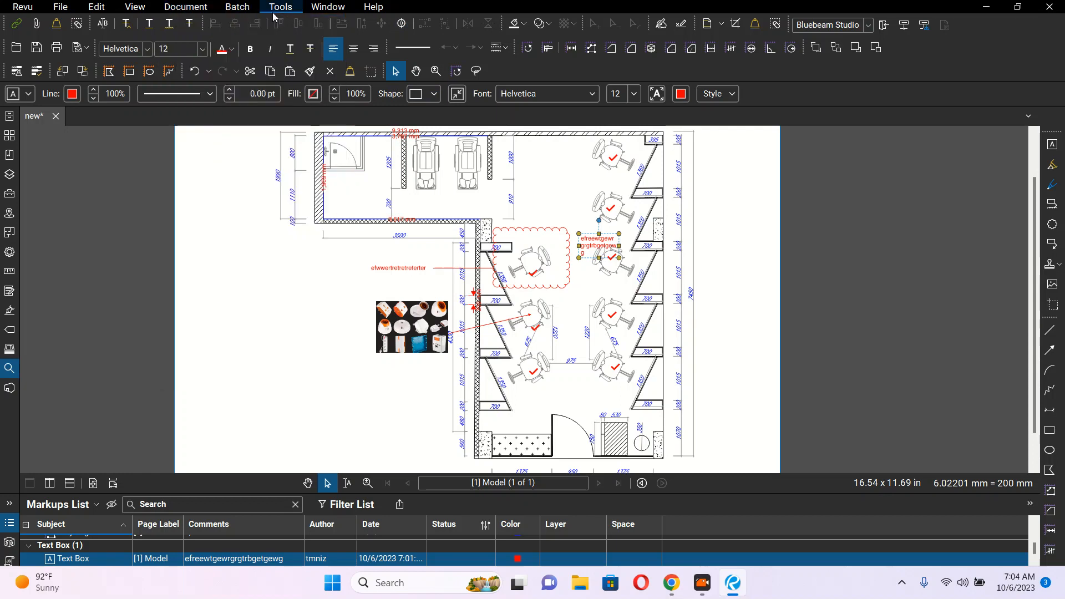
{"action": "left_click", "coordinate": [182, 8]}
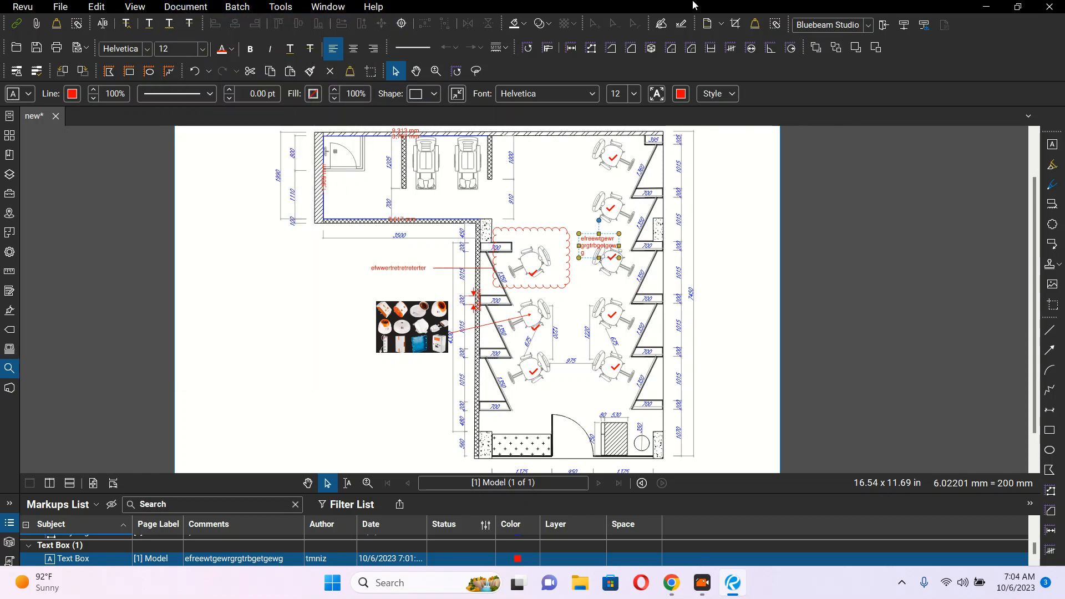